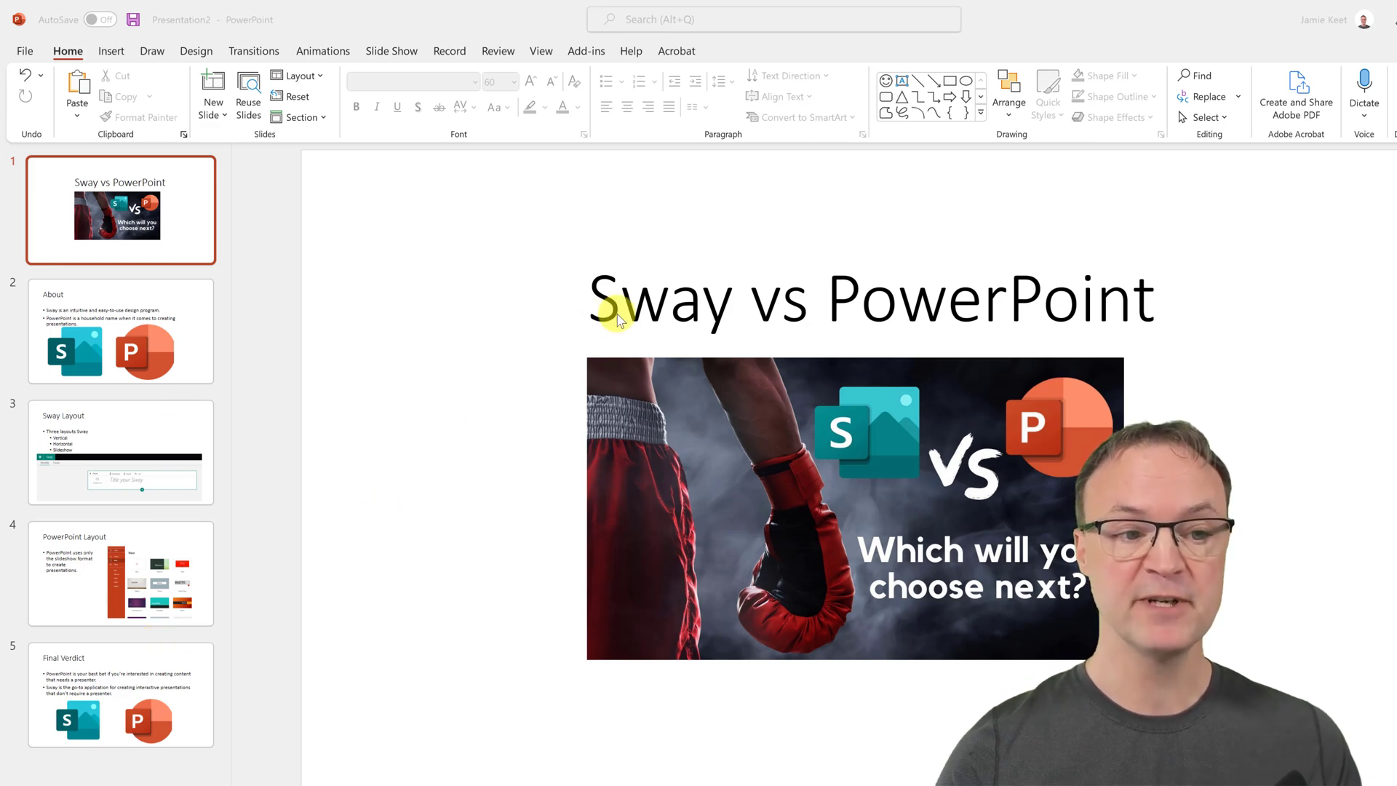
Step: Select the slide title text, then dismiss the text replacement options without using them
drag(590, 304, 620, 304)
drag(798, 304, 1070, 303)
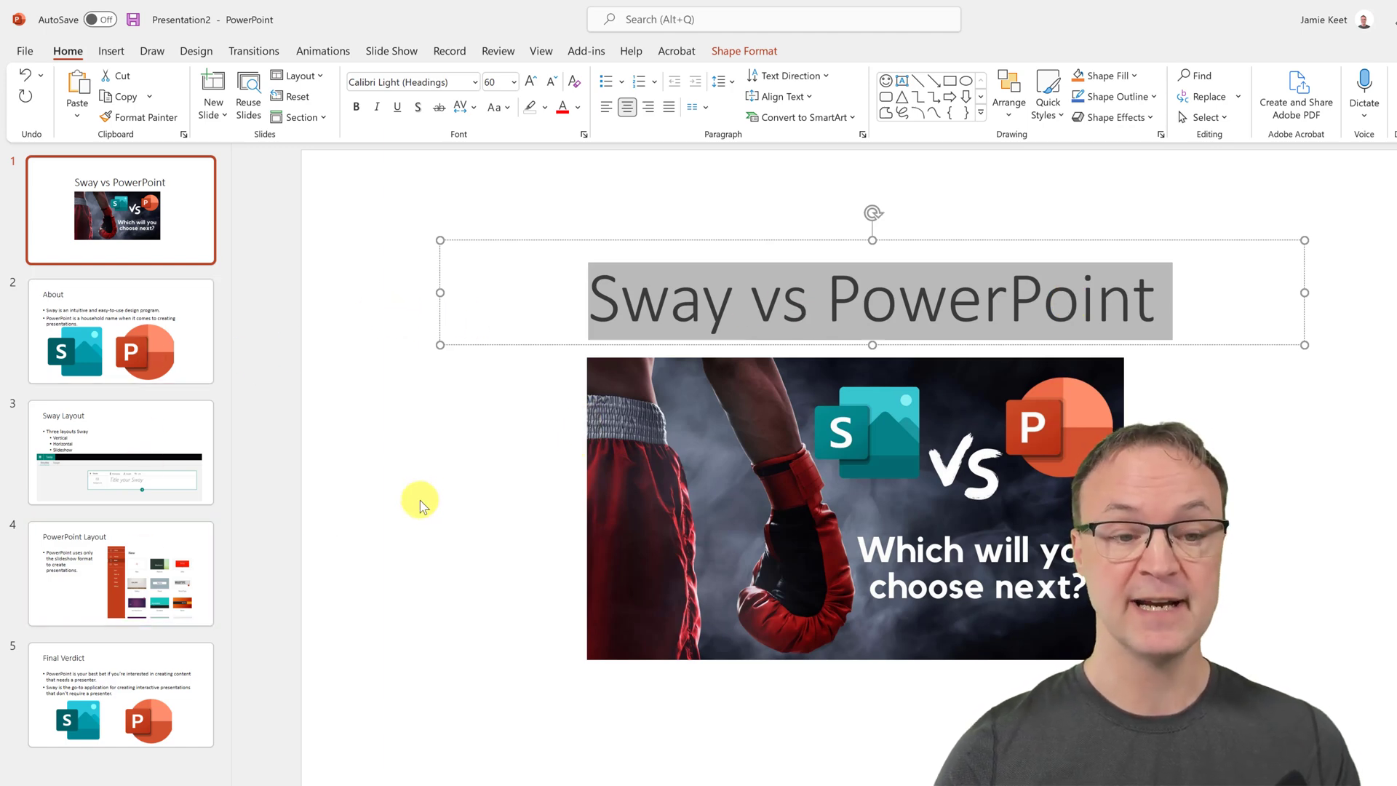
click(471, 489)
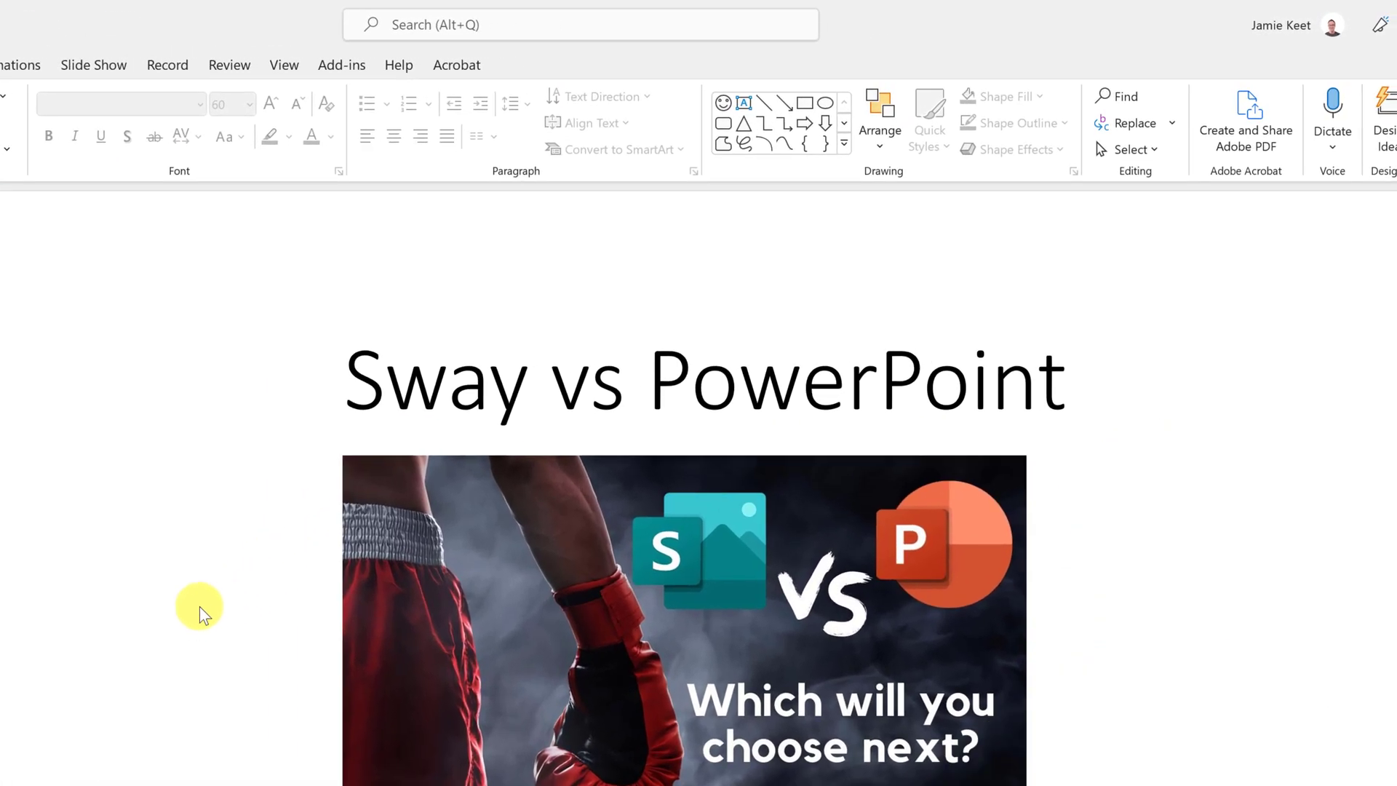
click(1172, 124)
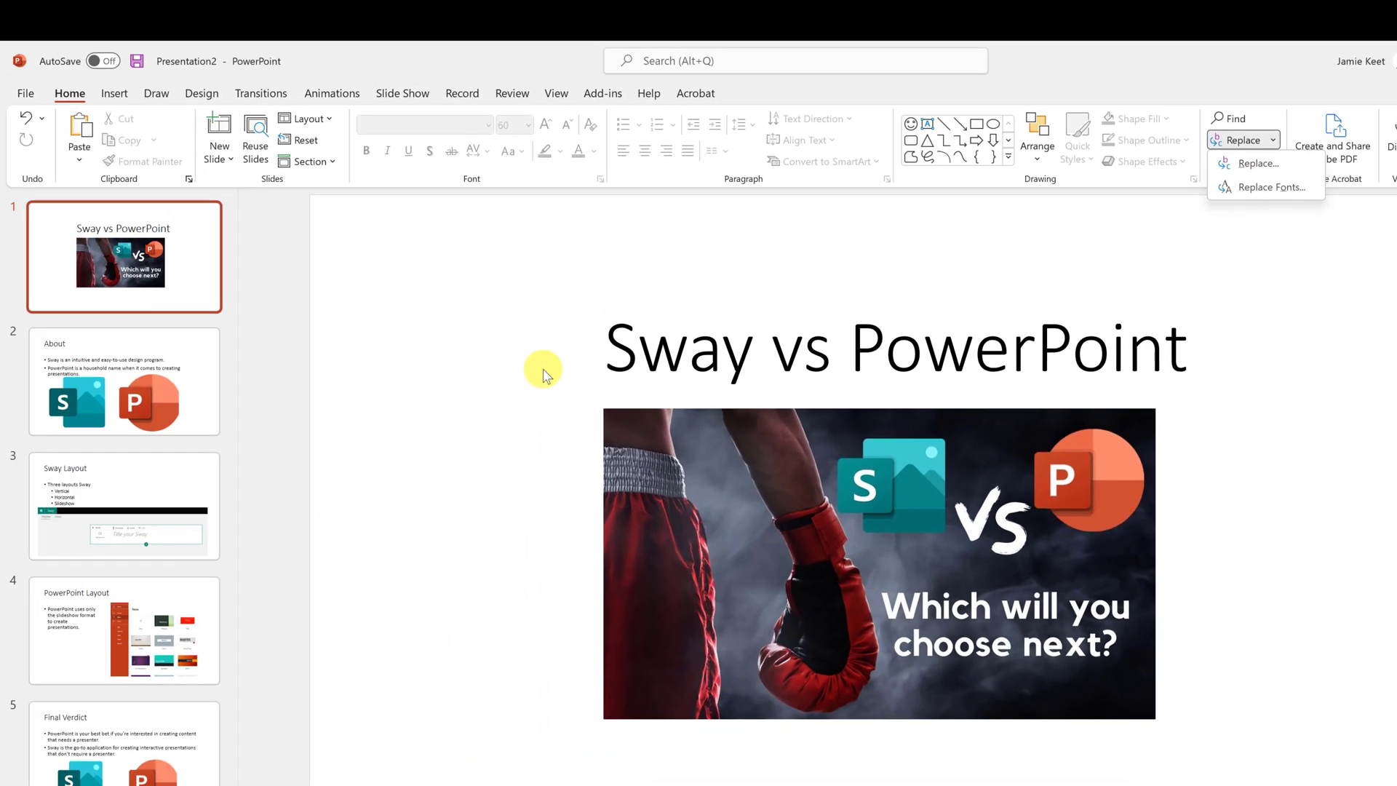
click(268, 413)
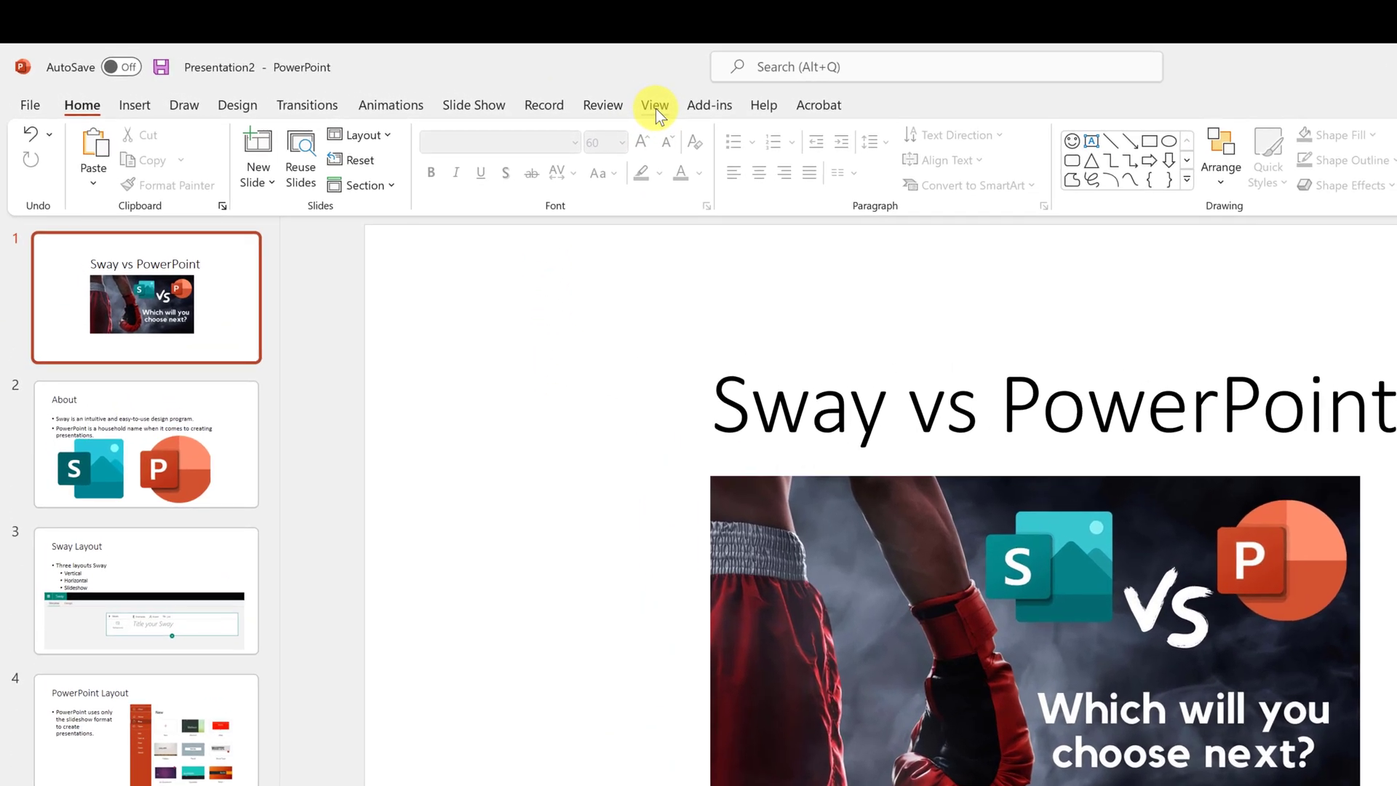
Step: Switch to Slide Master view and scroll the thumbnail pane up to the top master
click(655, 106)
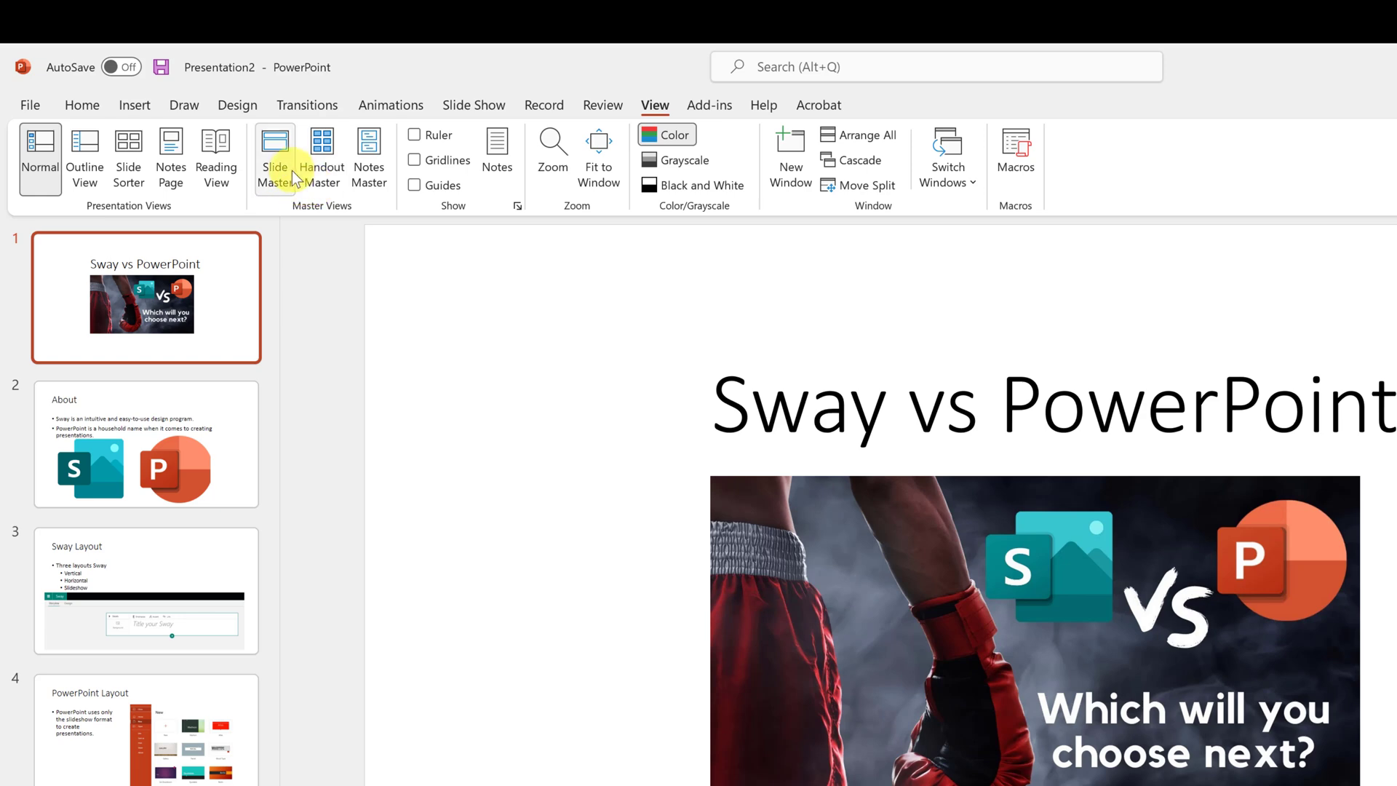
click(278, 152)
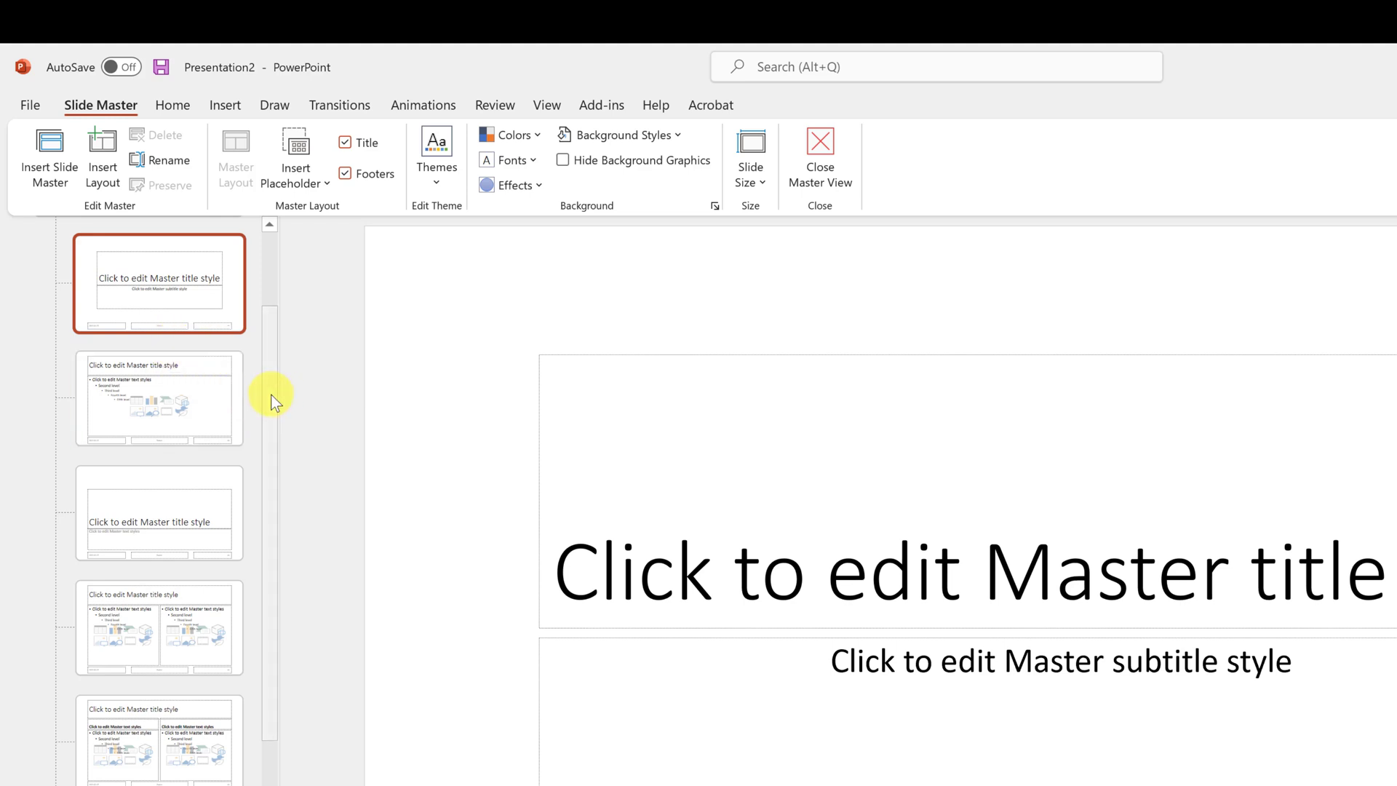
drag(271, 398, 262, 309)
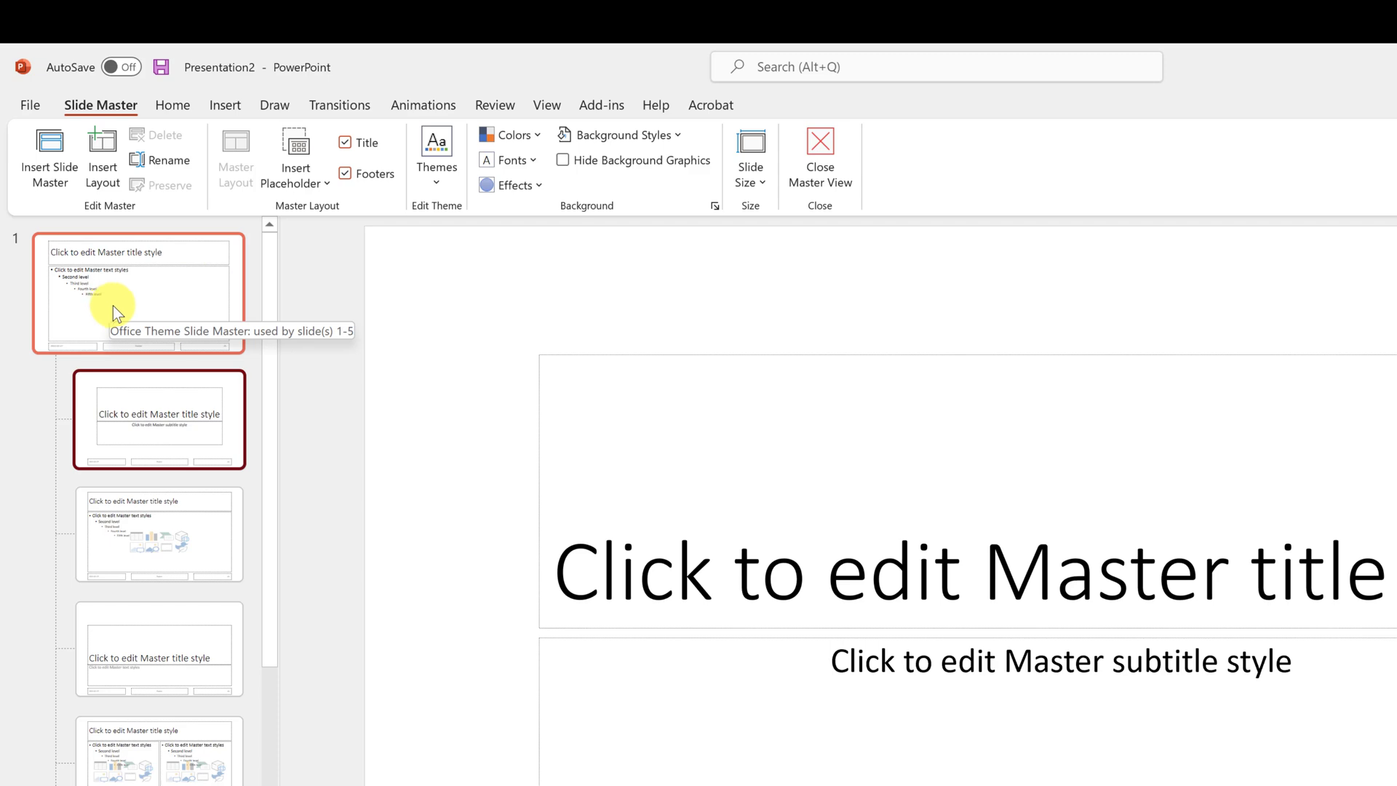
Step: Set the top master's title text to Amasis MT Pro Black
click(112, 306)
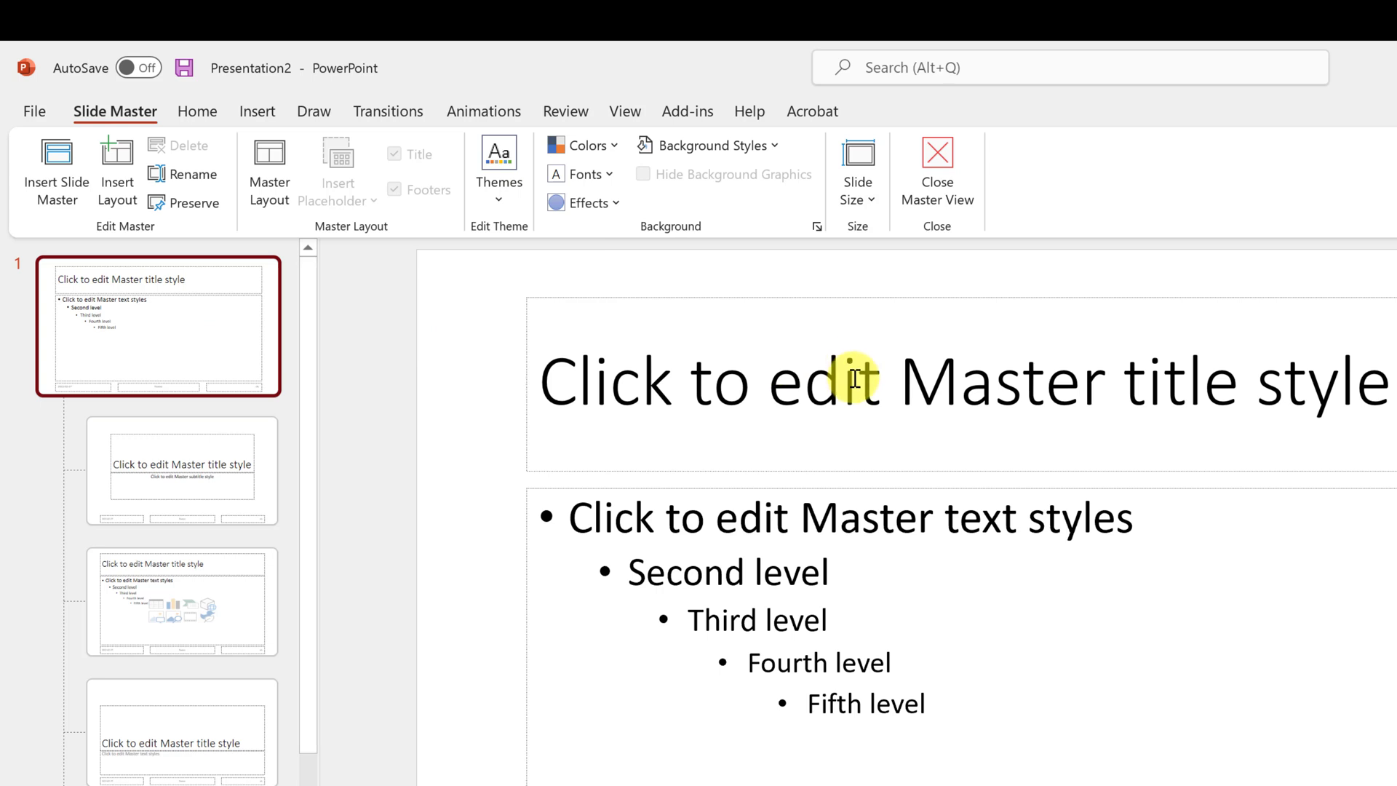
drag(1386, 382, 618, 375)
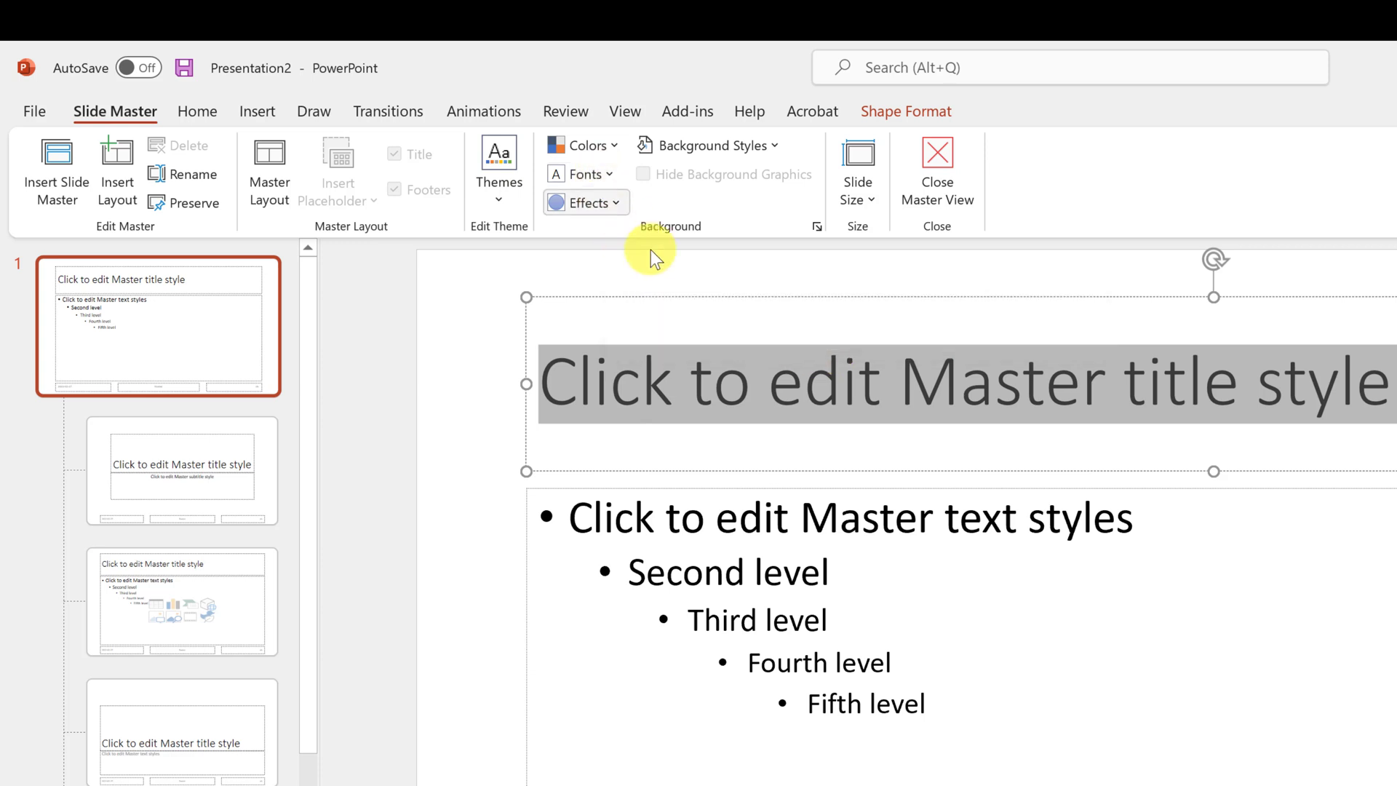
click(743, 387)
drag(1389, 382, 537, 374)
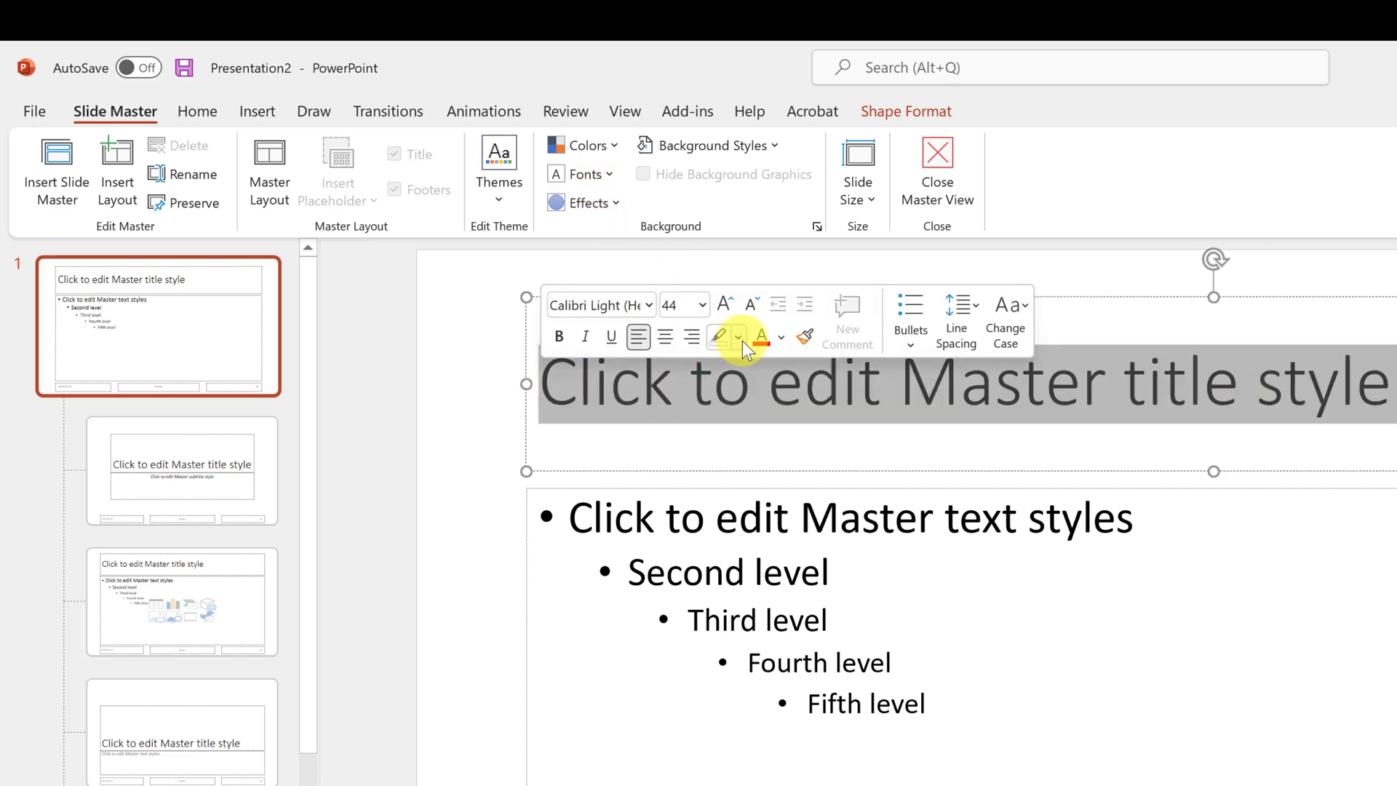
click(648, 304)
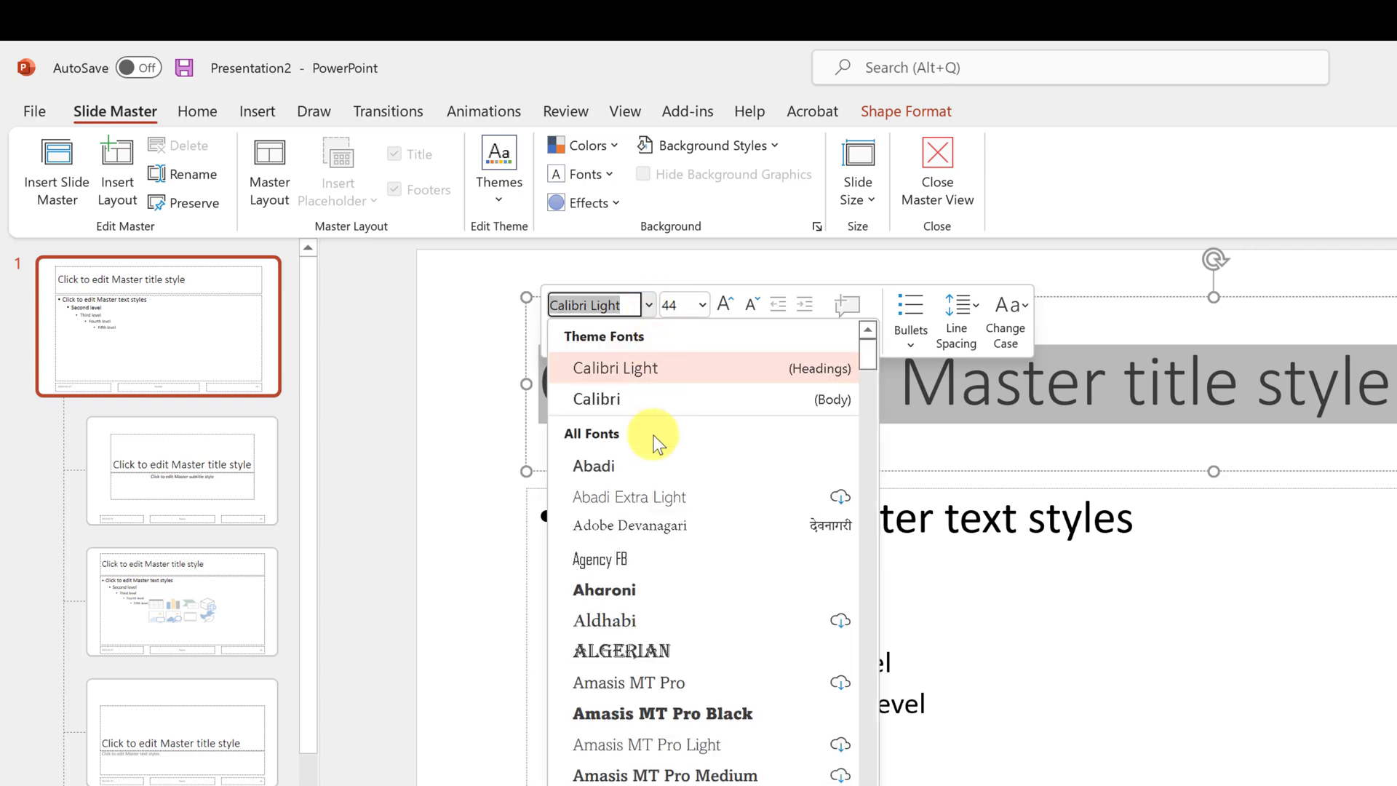
click(682, 714)
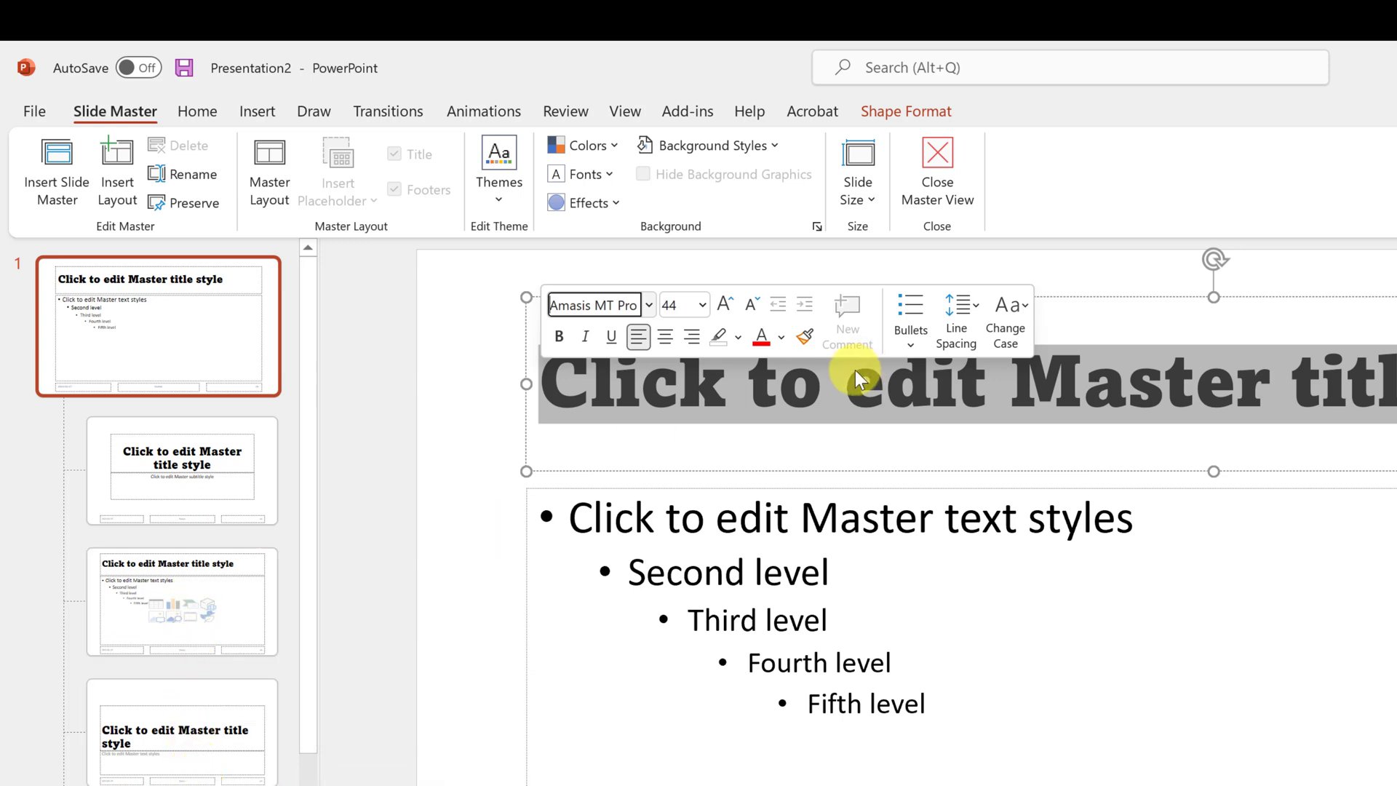
Step: Make the master title text red, then select the master body text
click(782, 339)
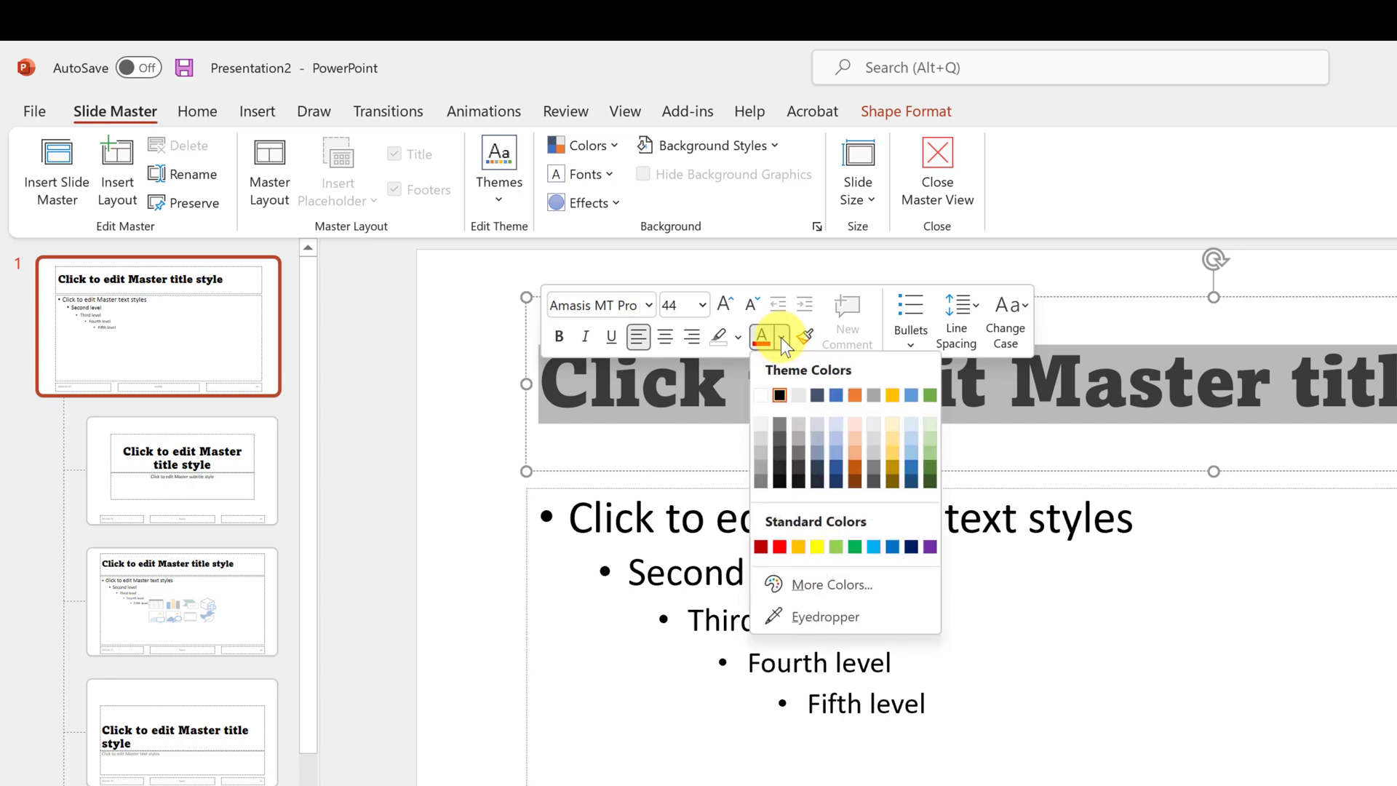
click(779, 545)
click(945, 701)
shift+click(622, 507)
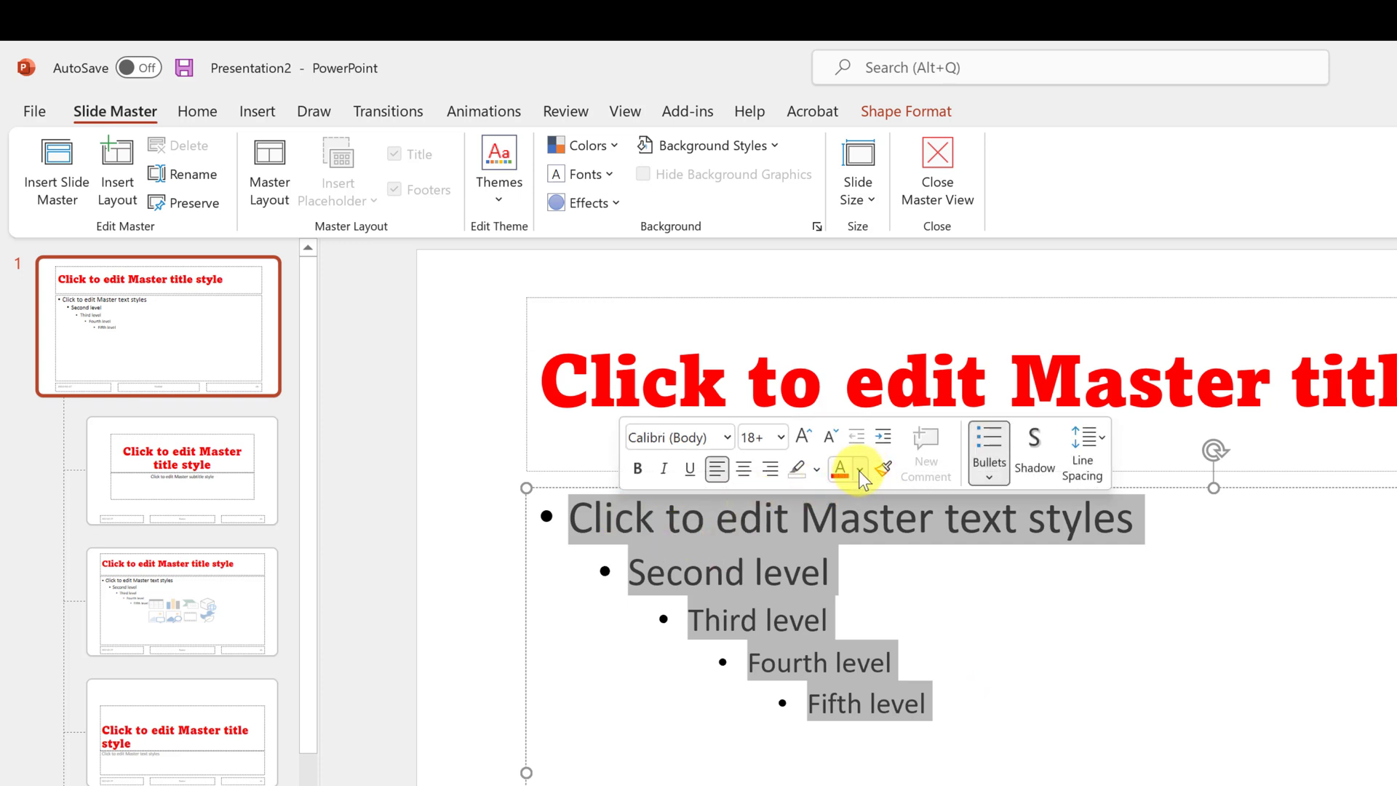
Step: Make the master body text blue
click(859, 470)
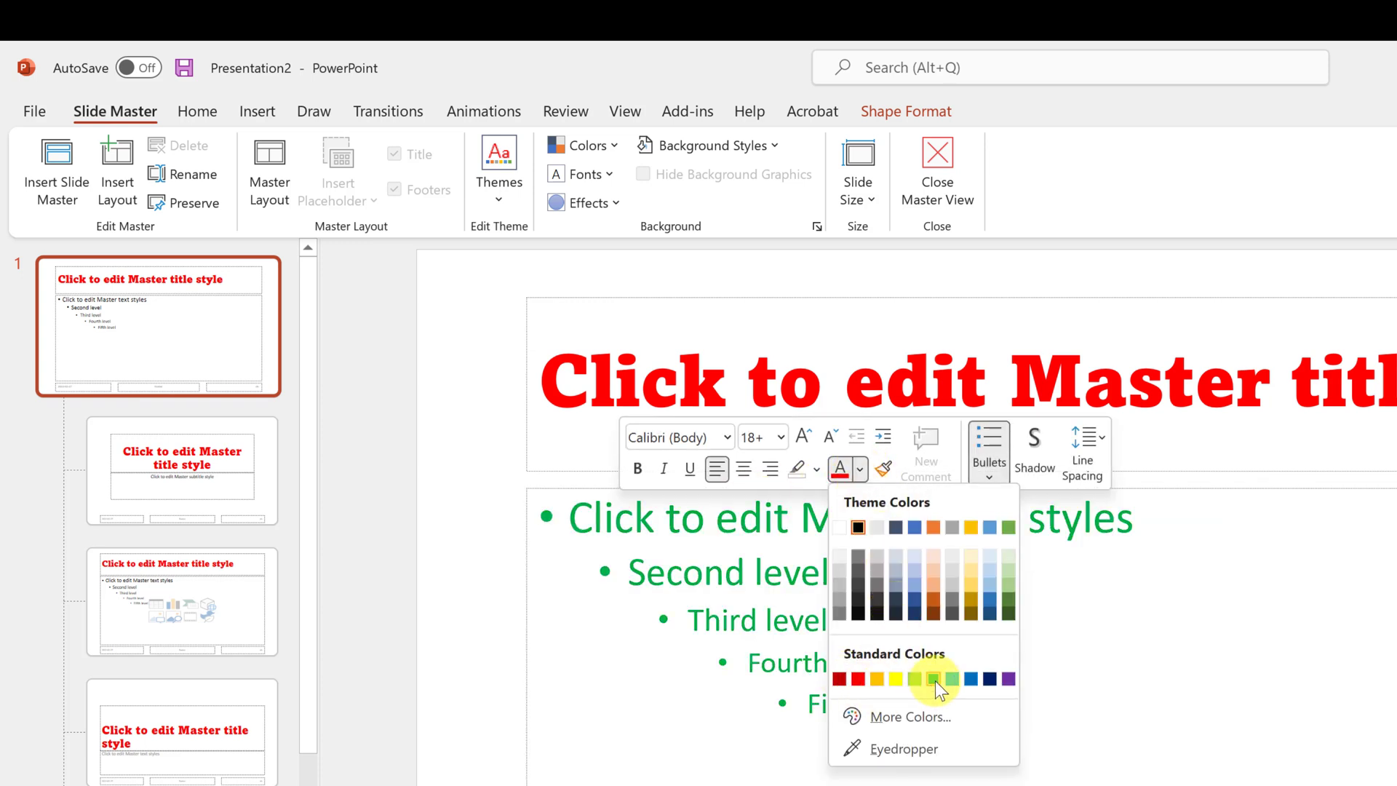
click(972, 678)
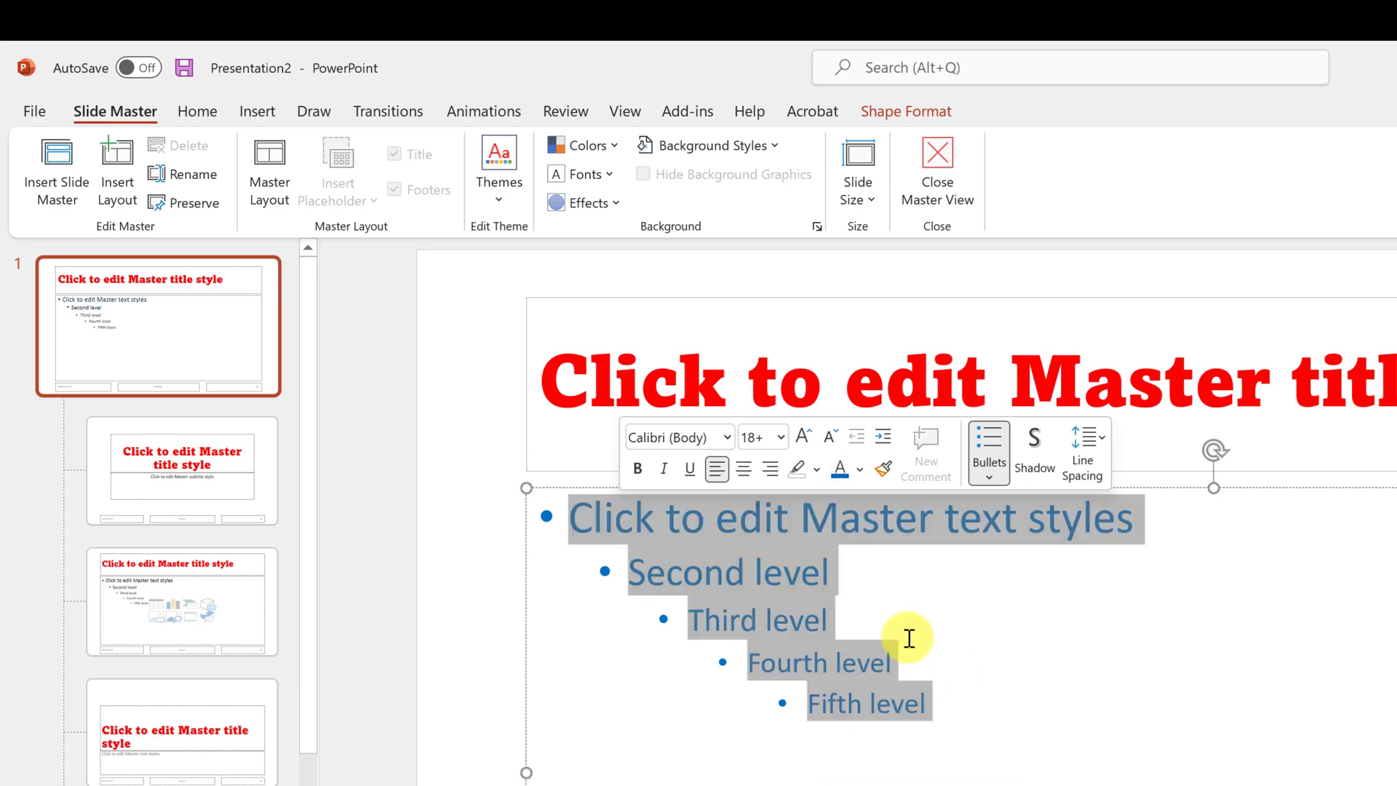
click(931, 700)
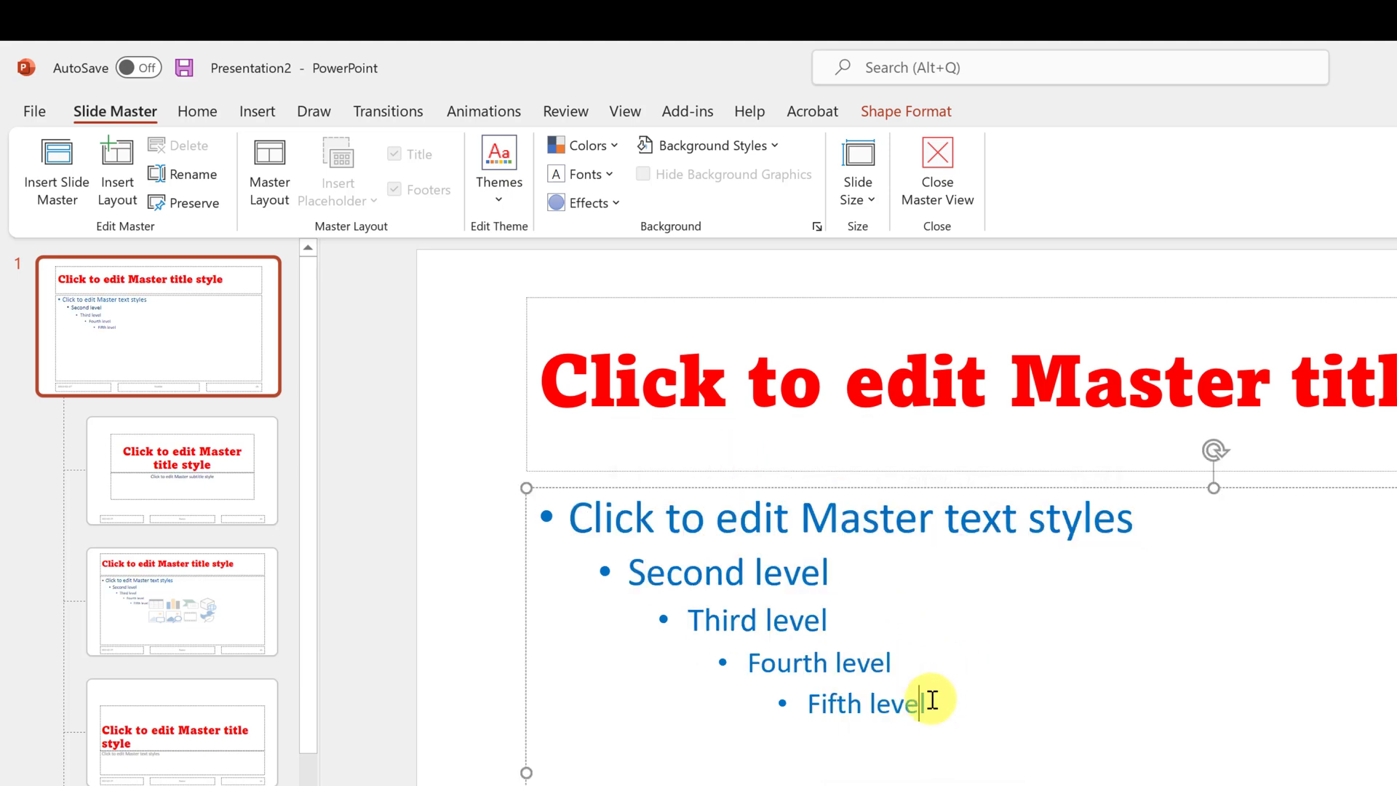
drag(932, 700, 627, 523)
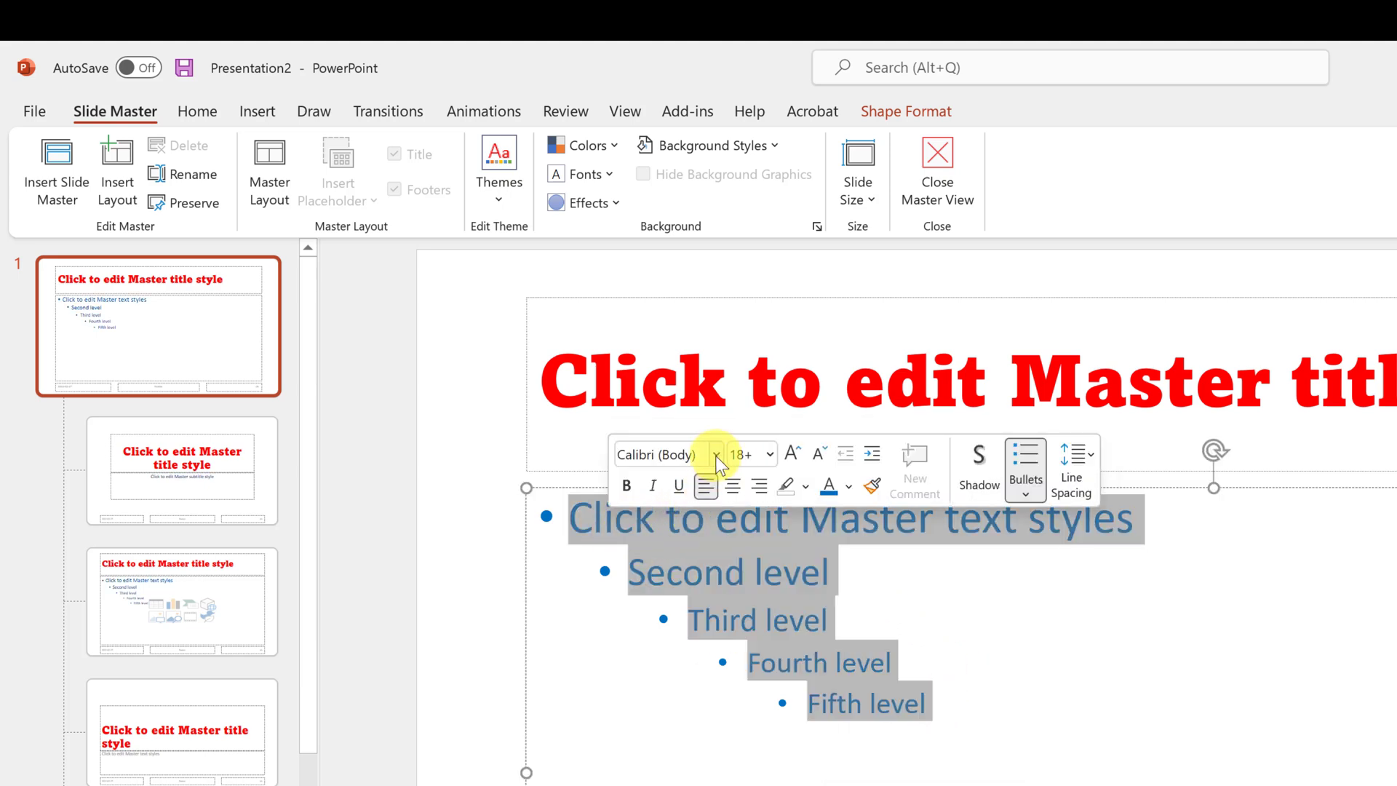
Step: Set the master body text font to ALGERIAN and close Master View
click(716, 455)
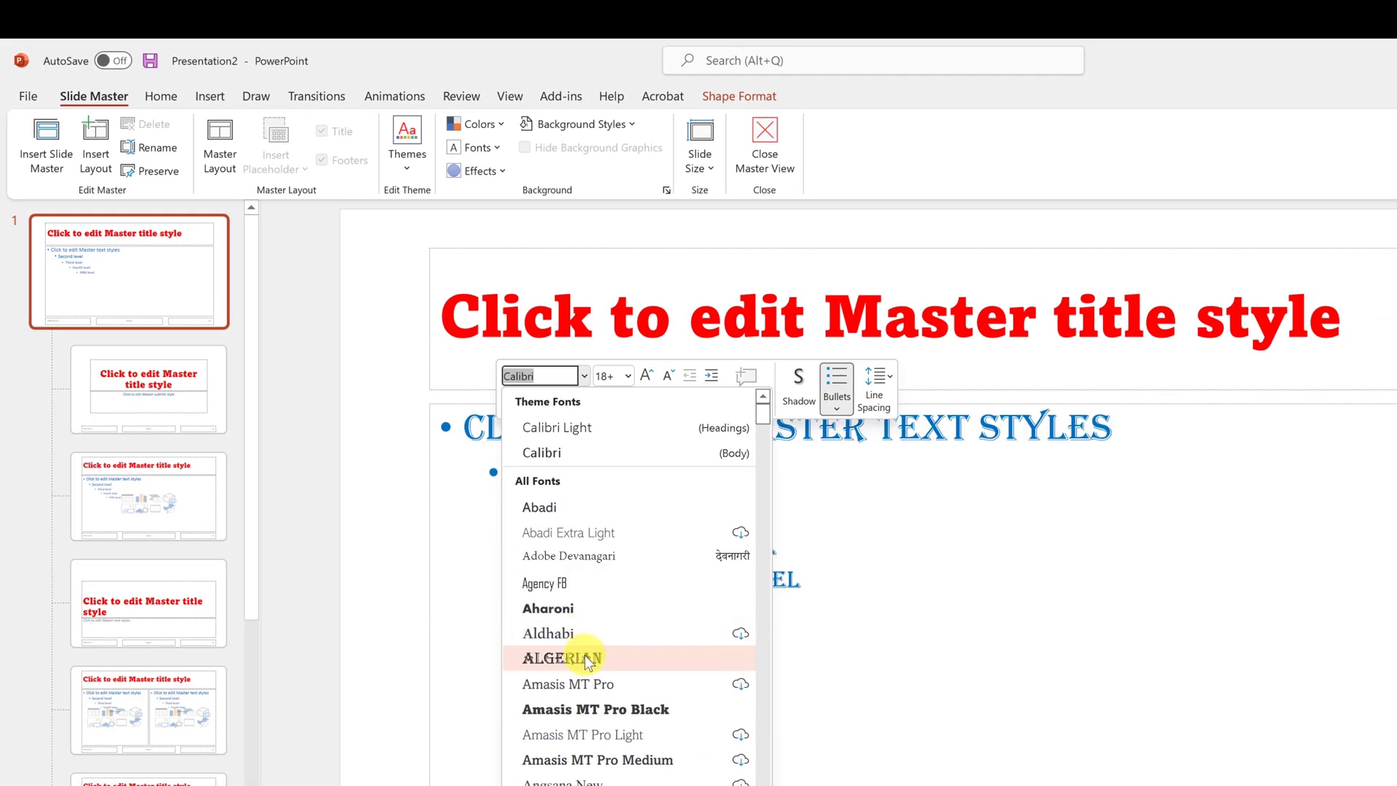
click(584, 657)
click(946, 649)
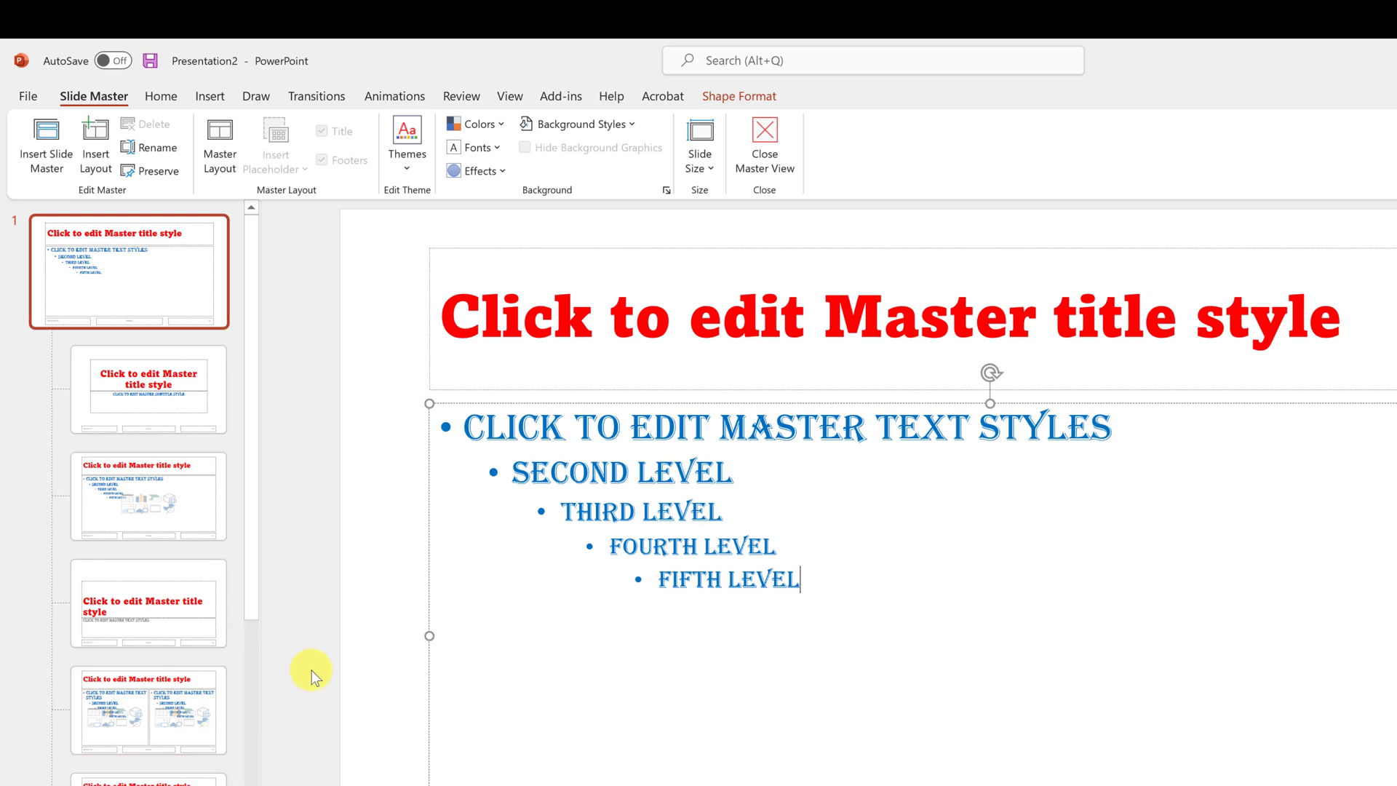
click(768, 147)
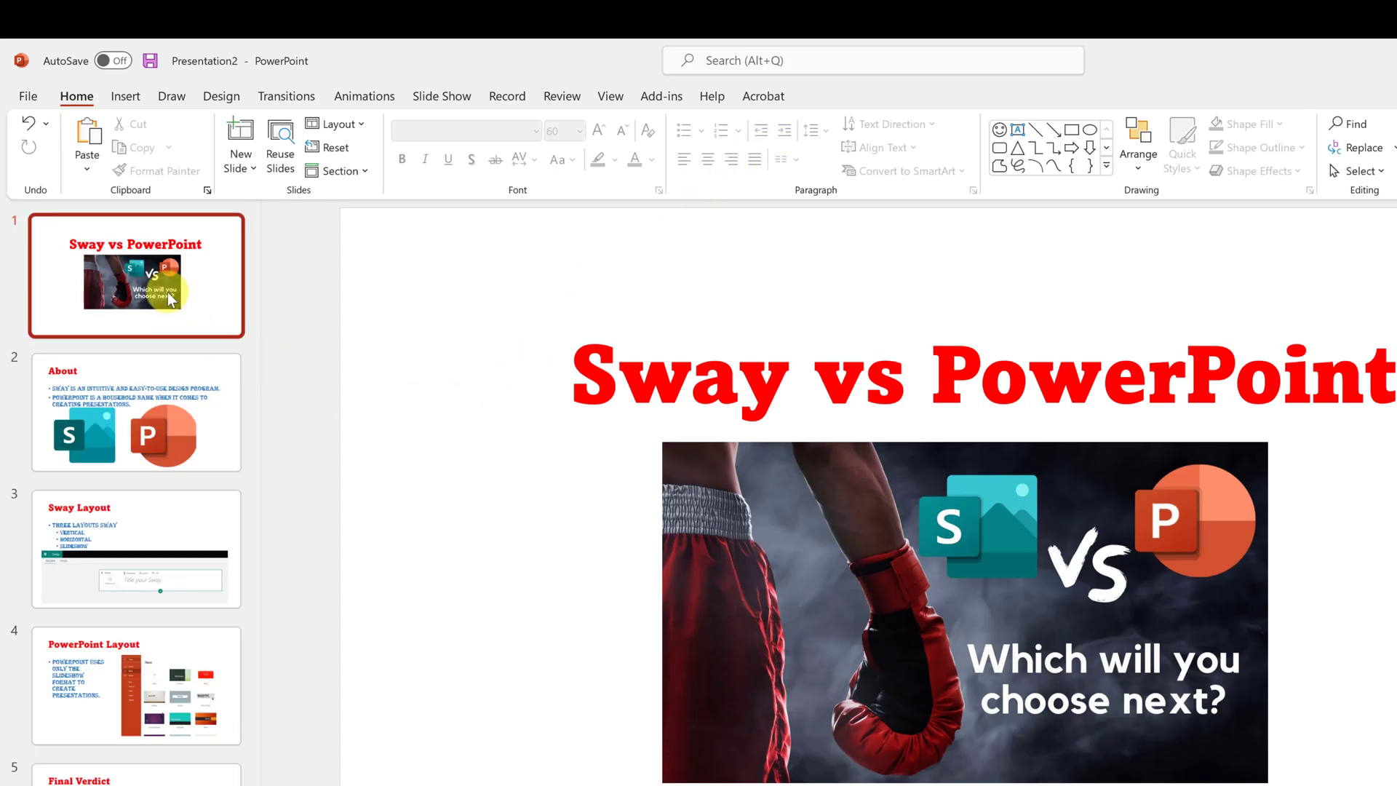
click(168, 298)
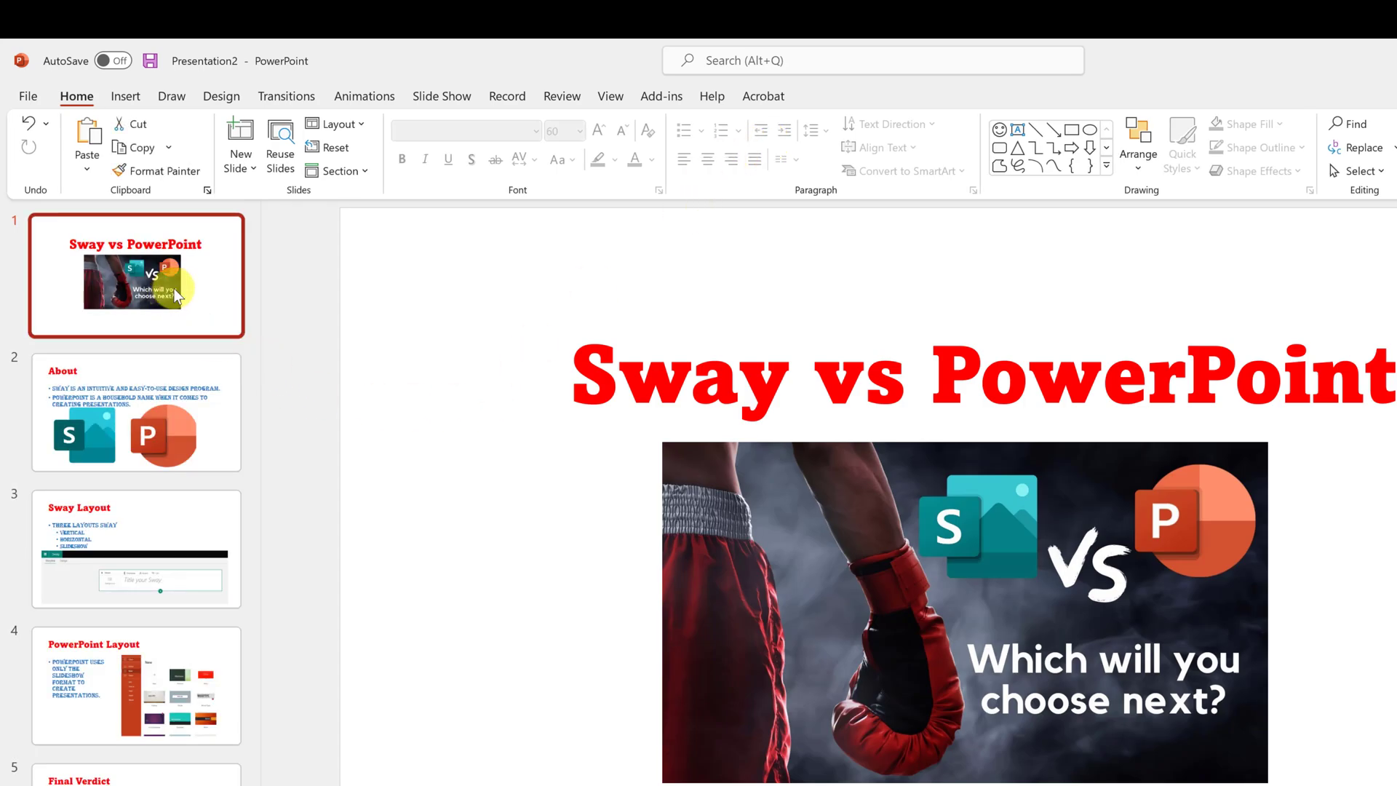
click(223, 447)
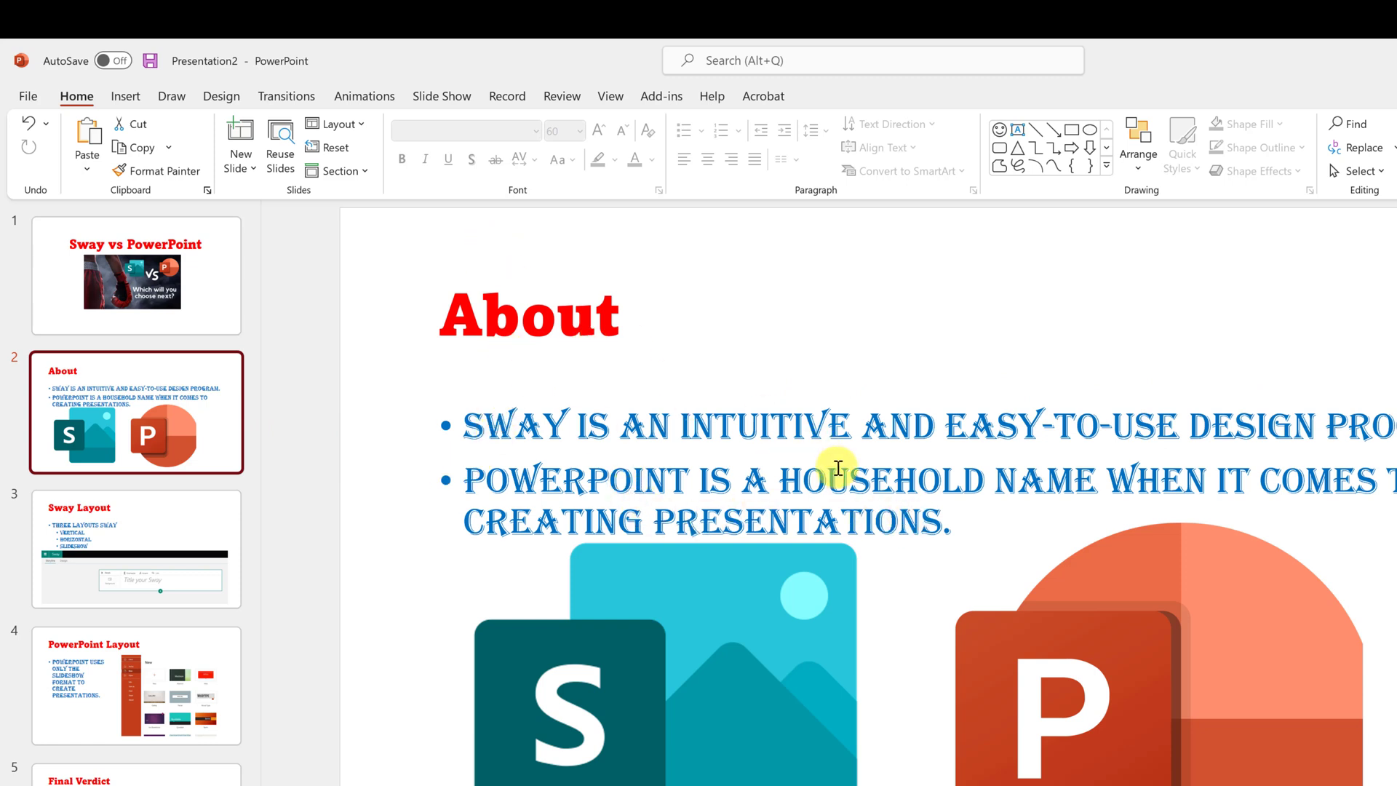
click(187, 557)
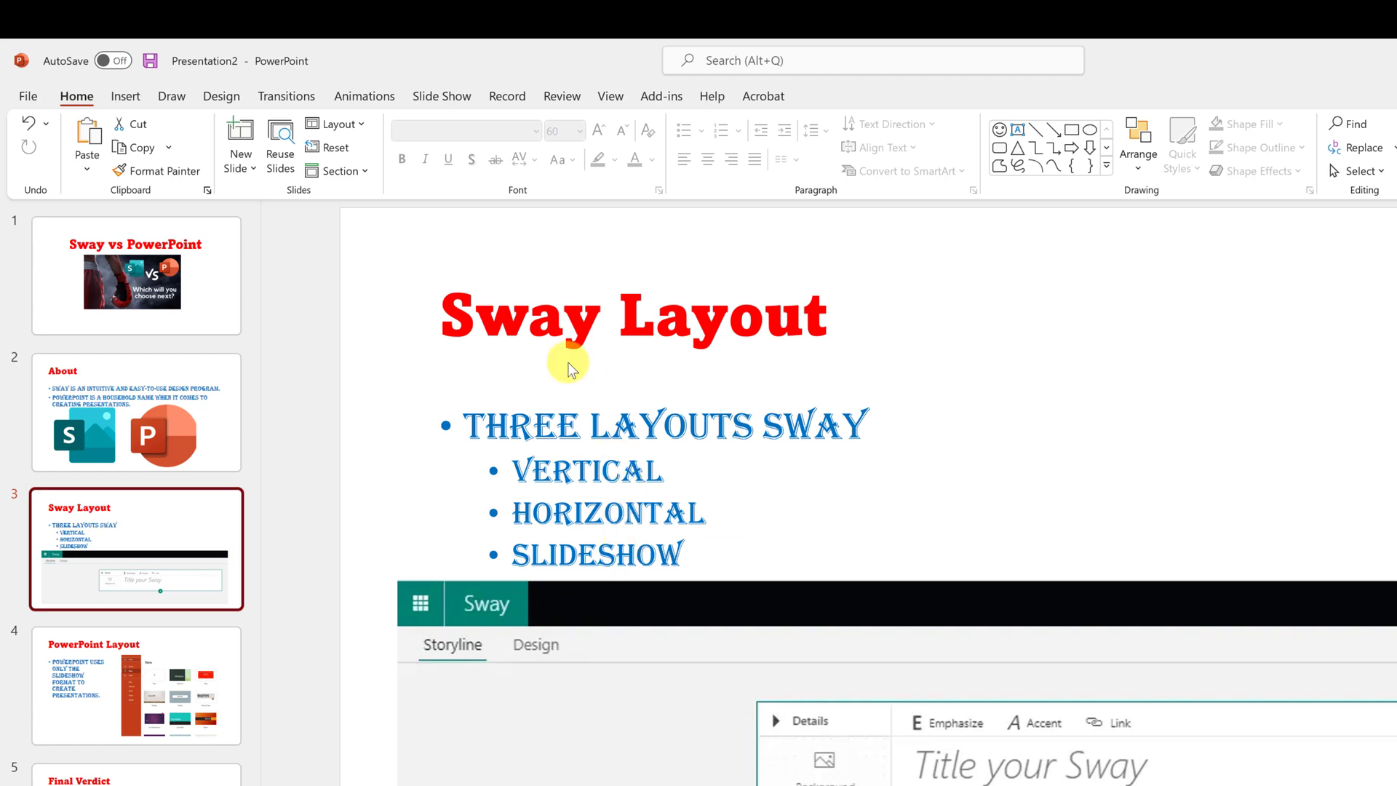
click(139, 297)
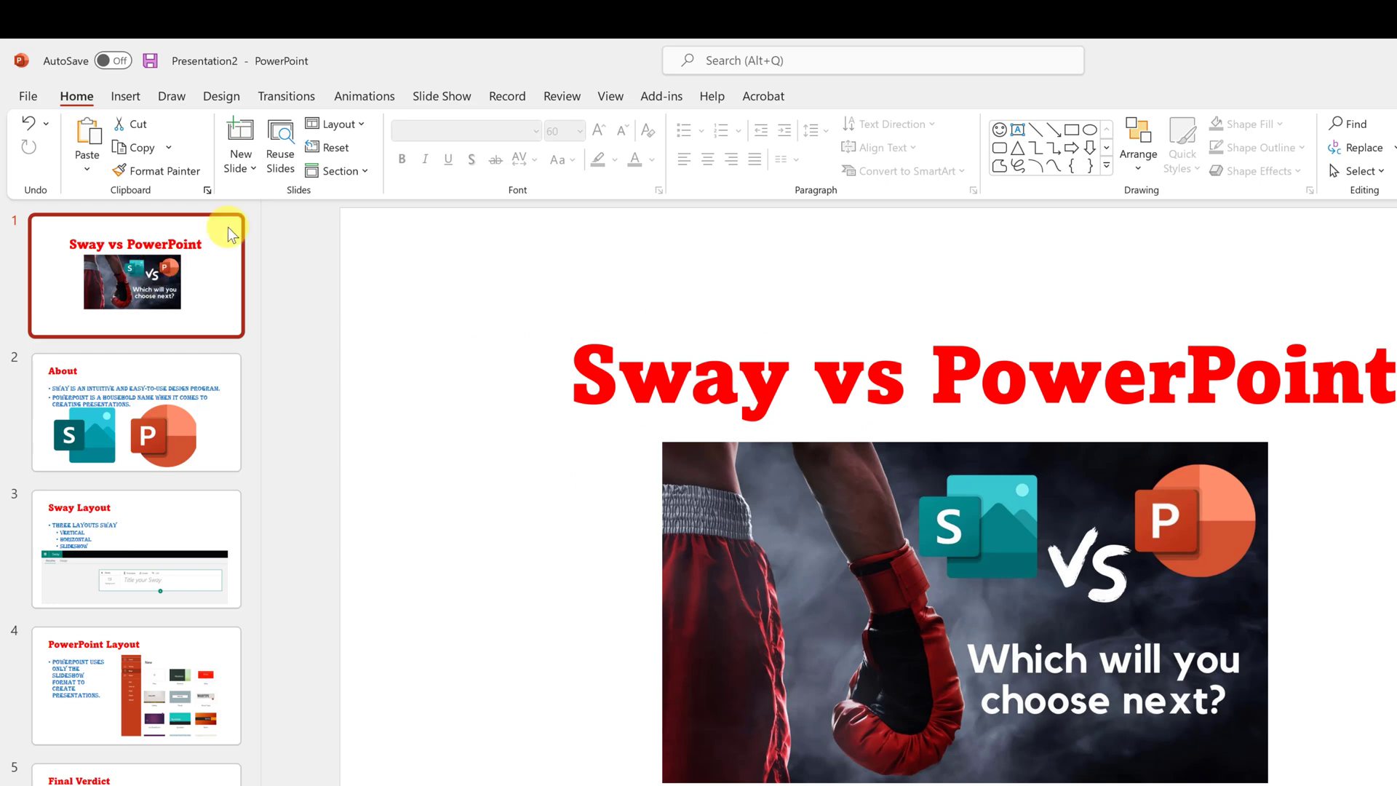
Step: Reopen Slide Master view with the top master slide selected
click(611, 96)
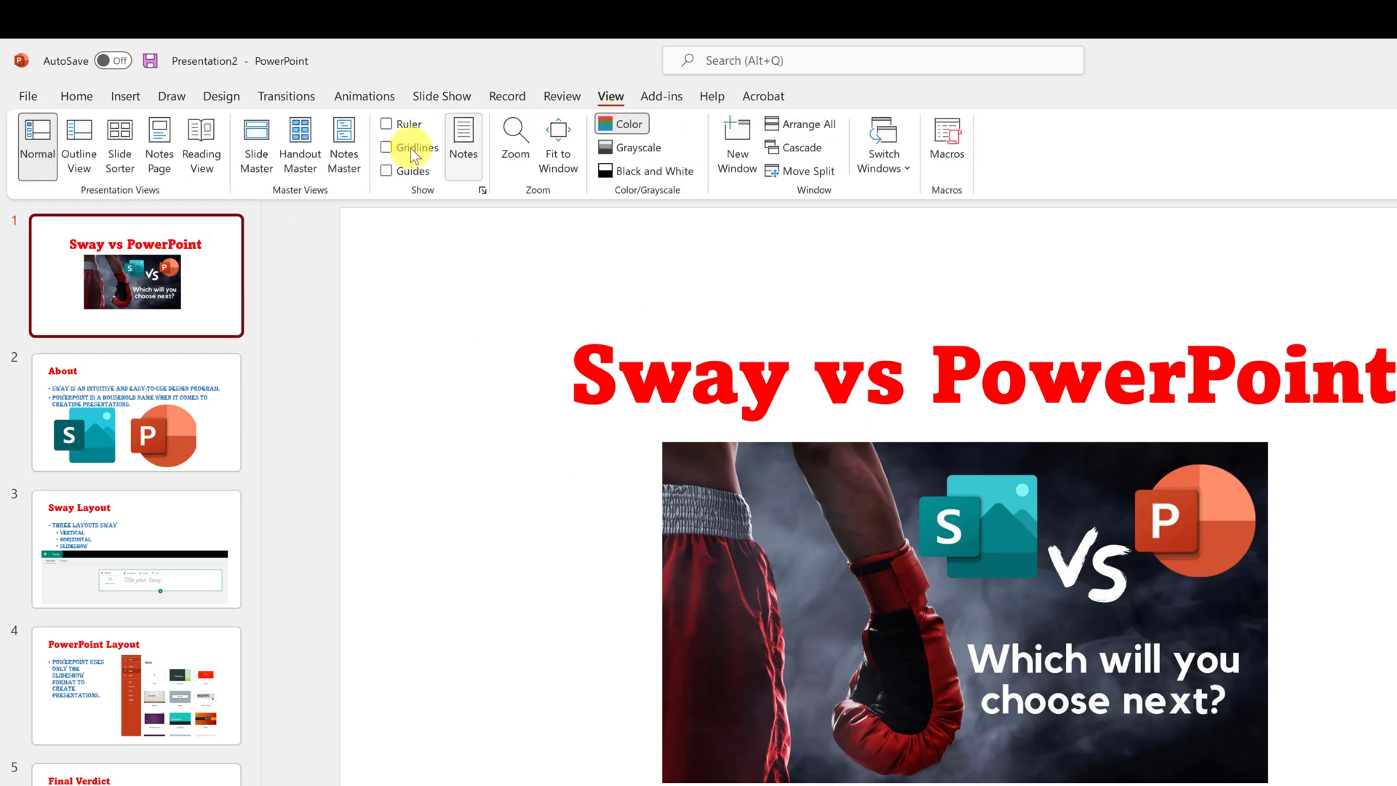
click(256, 162)
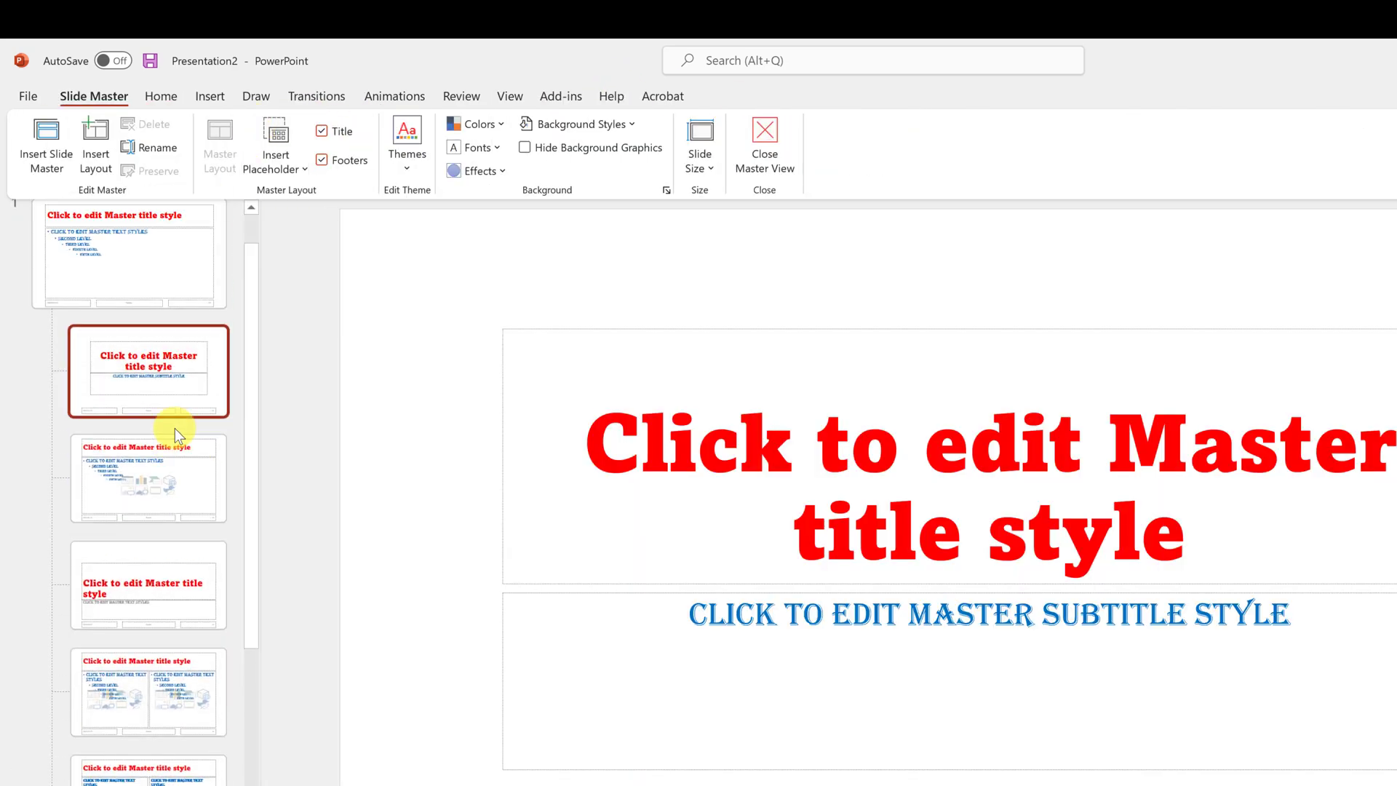
click(158, 303)
Step: Change all five levels of master body text to Abadi and close Master View
drag(801, 580, 509, 420)
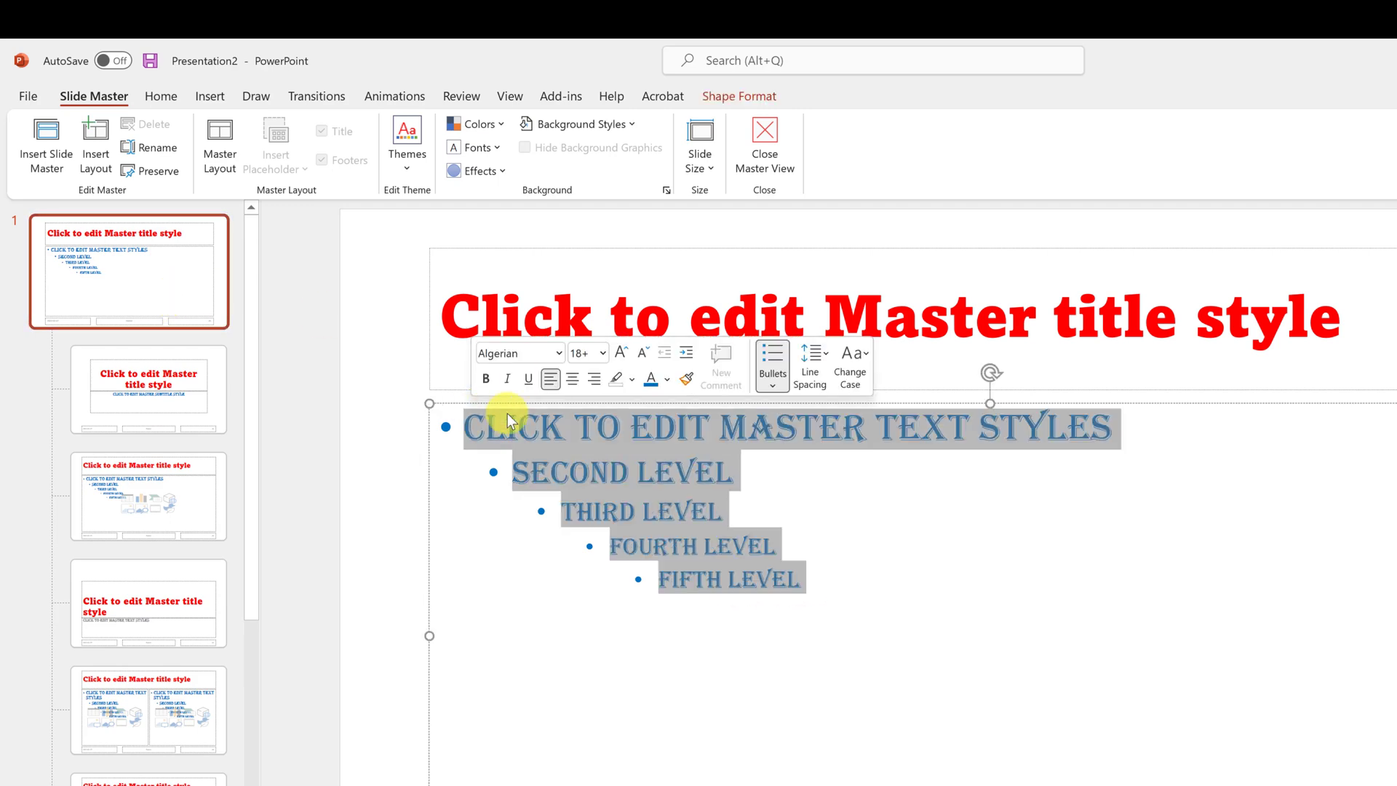
right_click(624, 463)
click(703, 412)
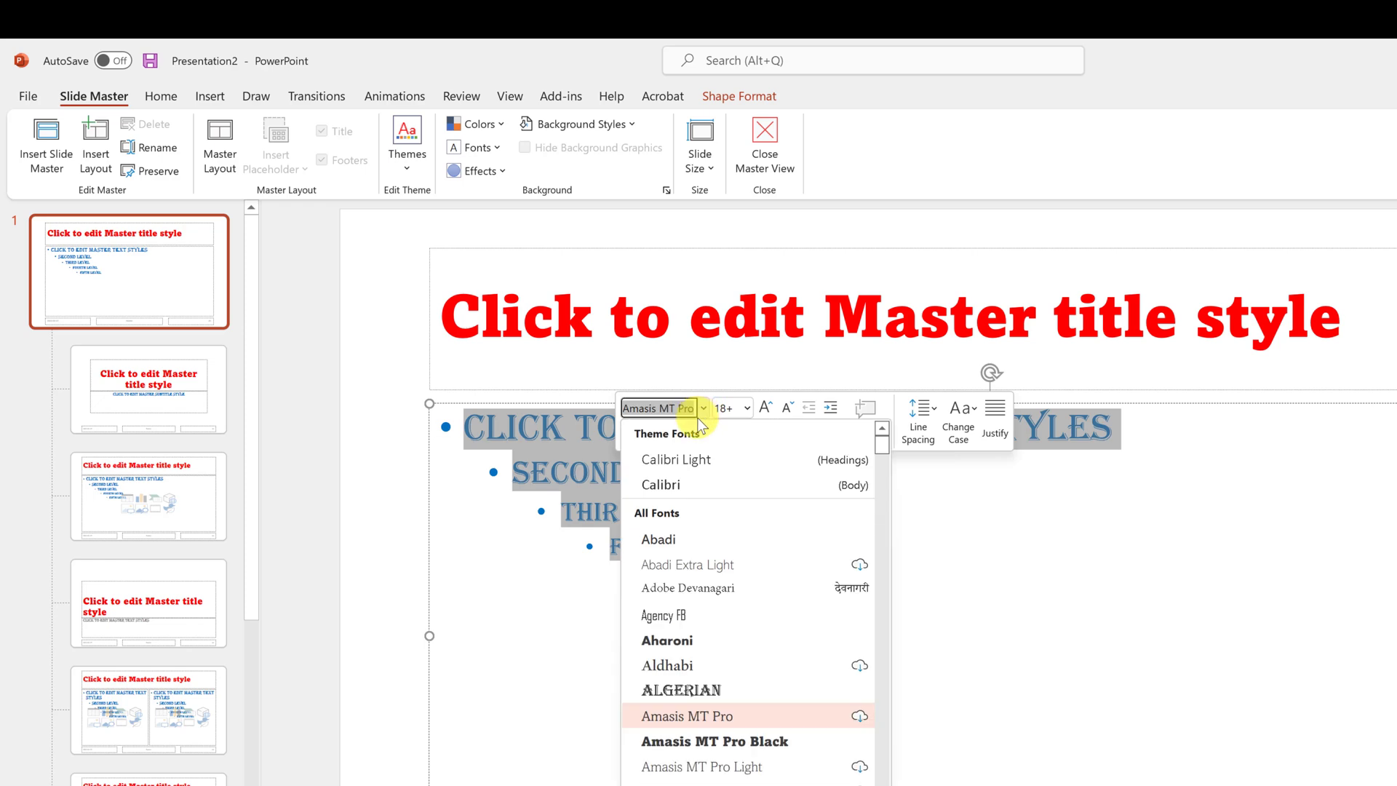
click(677, 542)
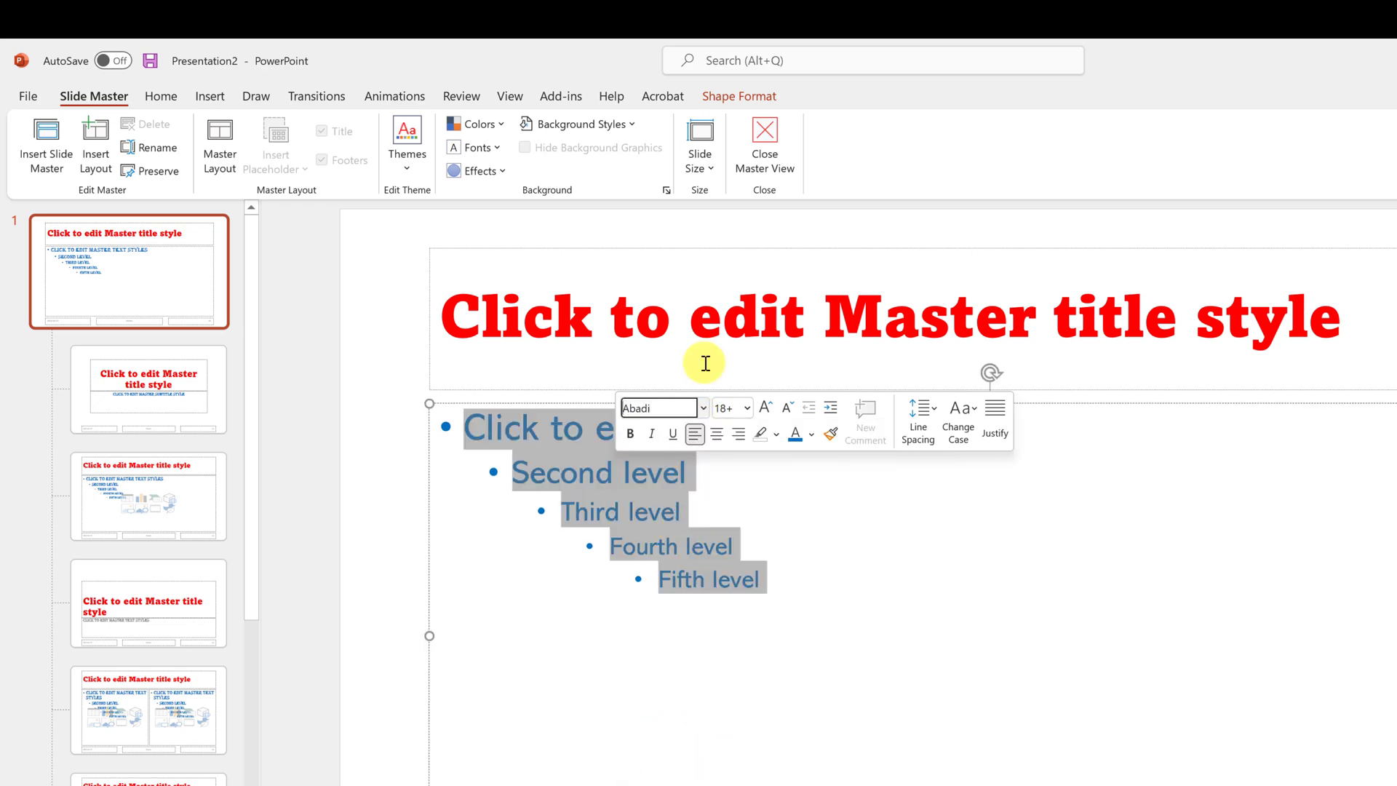
click(763, 142)
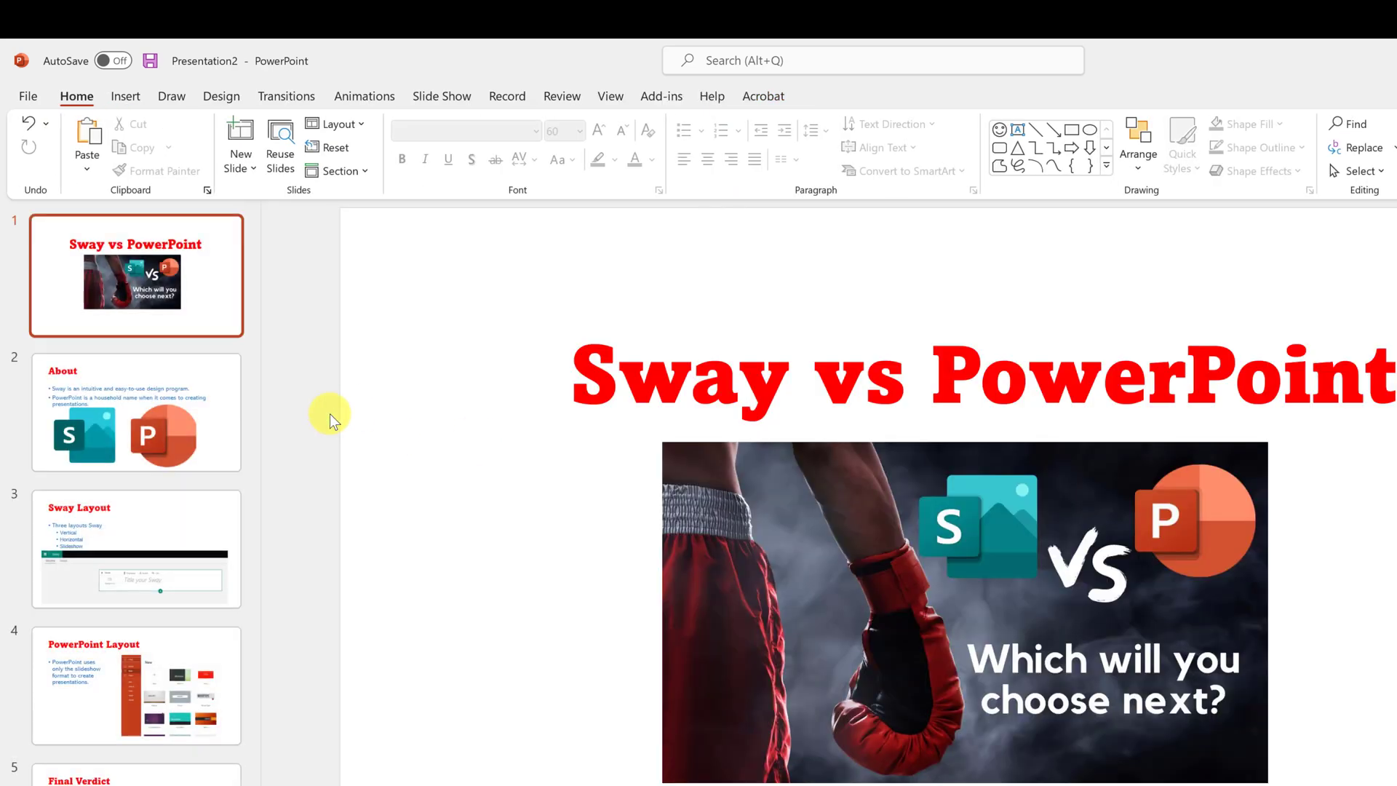
Step: Review the About and PowerPoint Layout slides to check the new Abadi body font
click(183, 452)
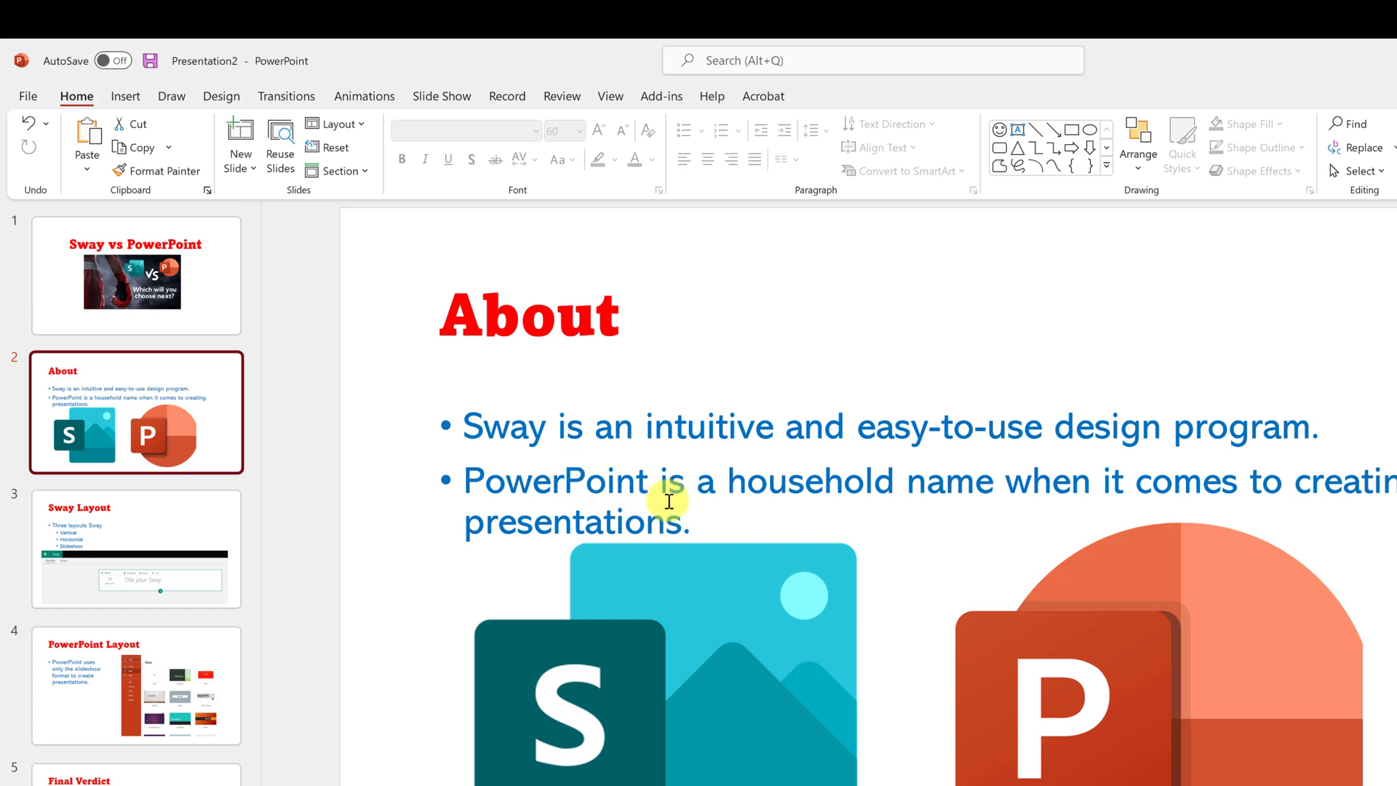
click(151, 696)
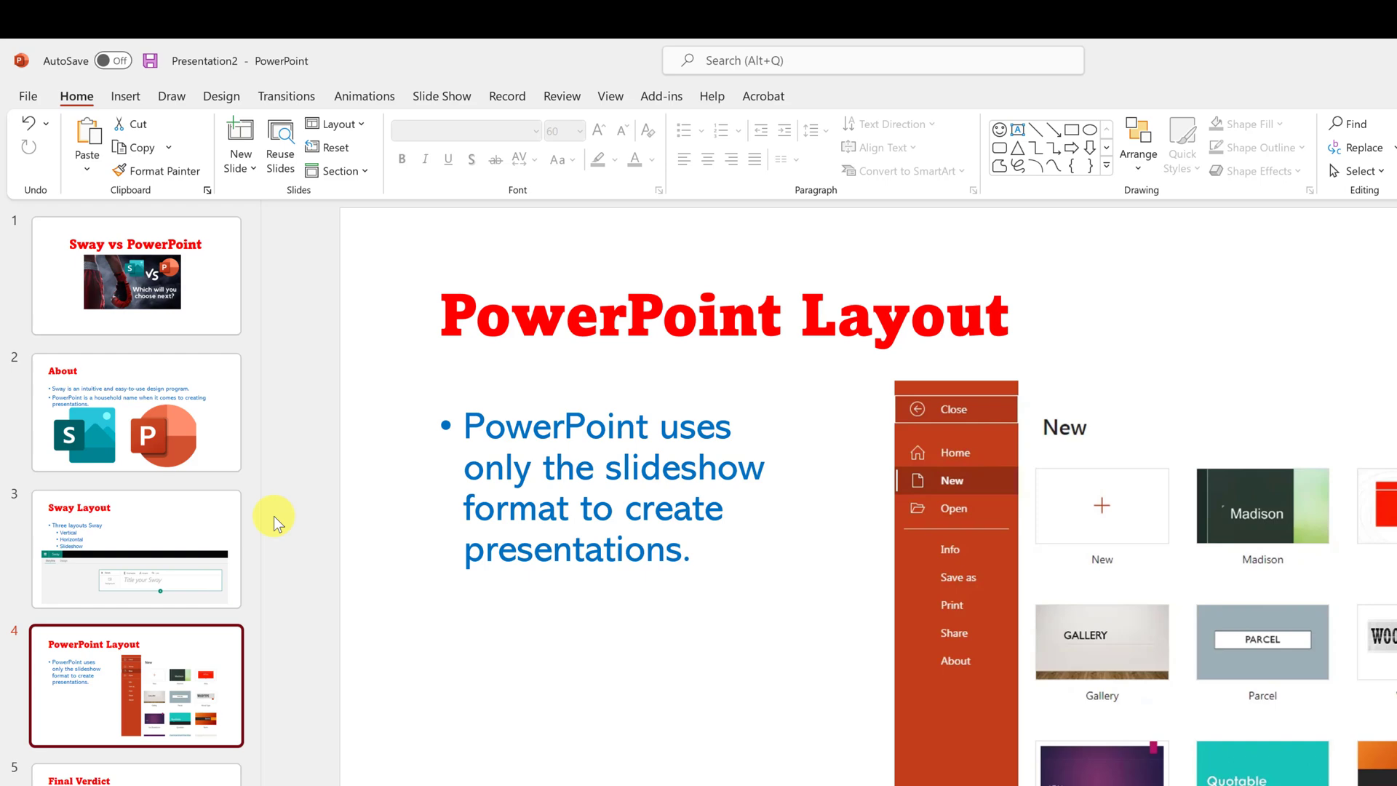
click(609, 102)
Step: Reopen Slide Master view and select the top master slide
click(264, 147)
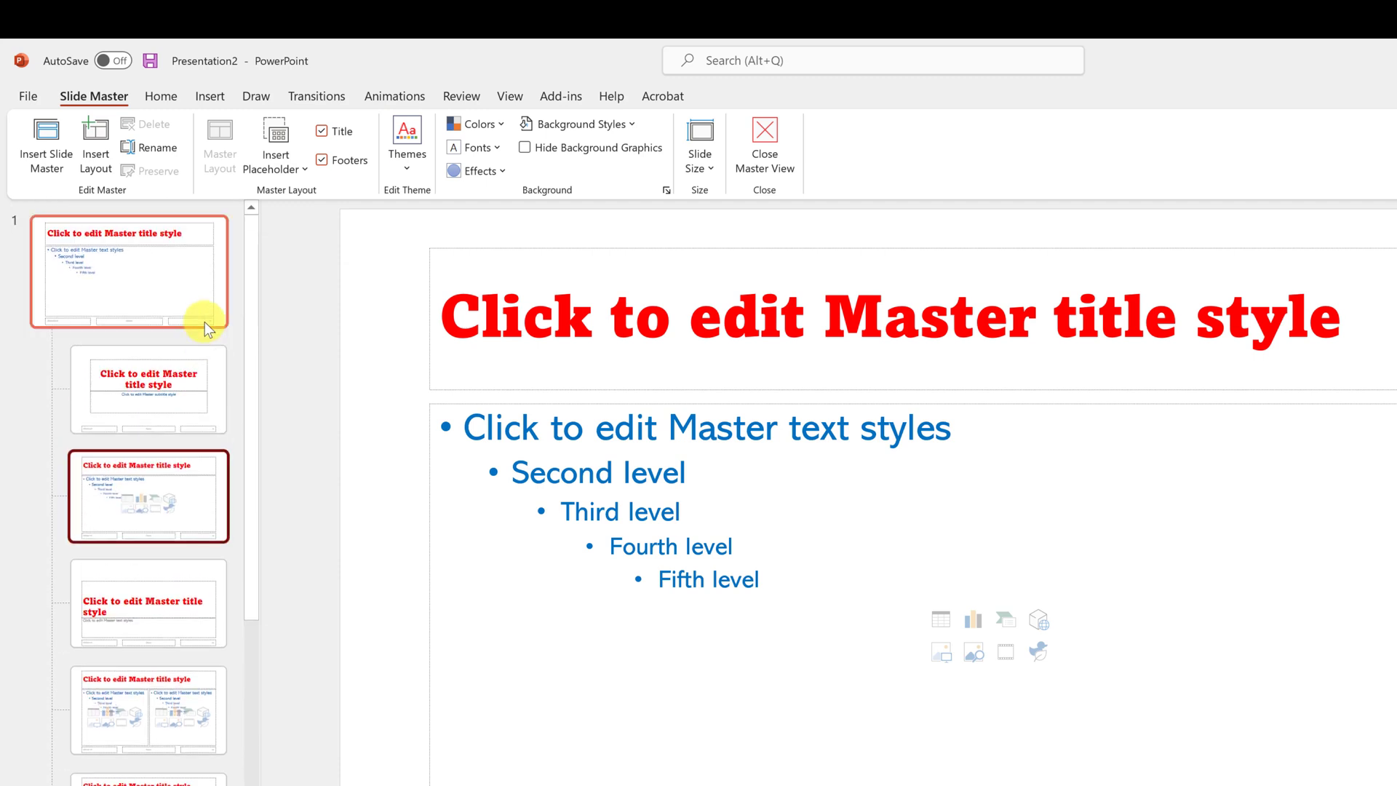
click(198, 286)
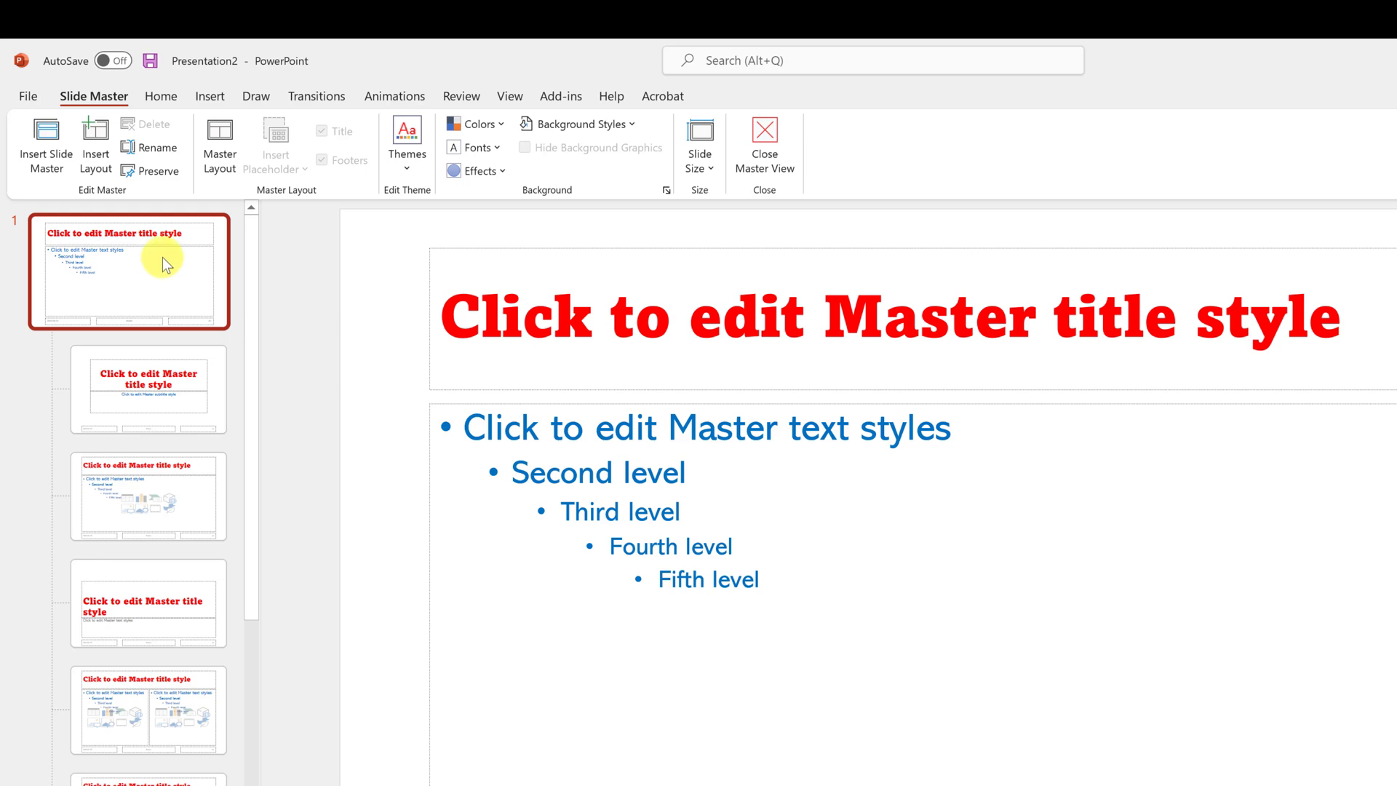
Step: Draw a yellow Smiley Face on the master and move it down beside the body text
click(211, 93)
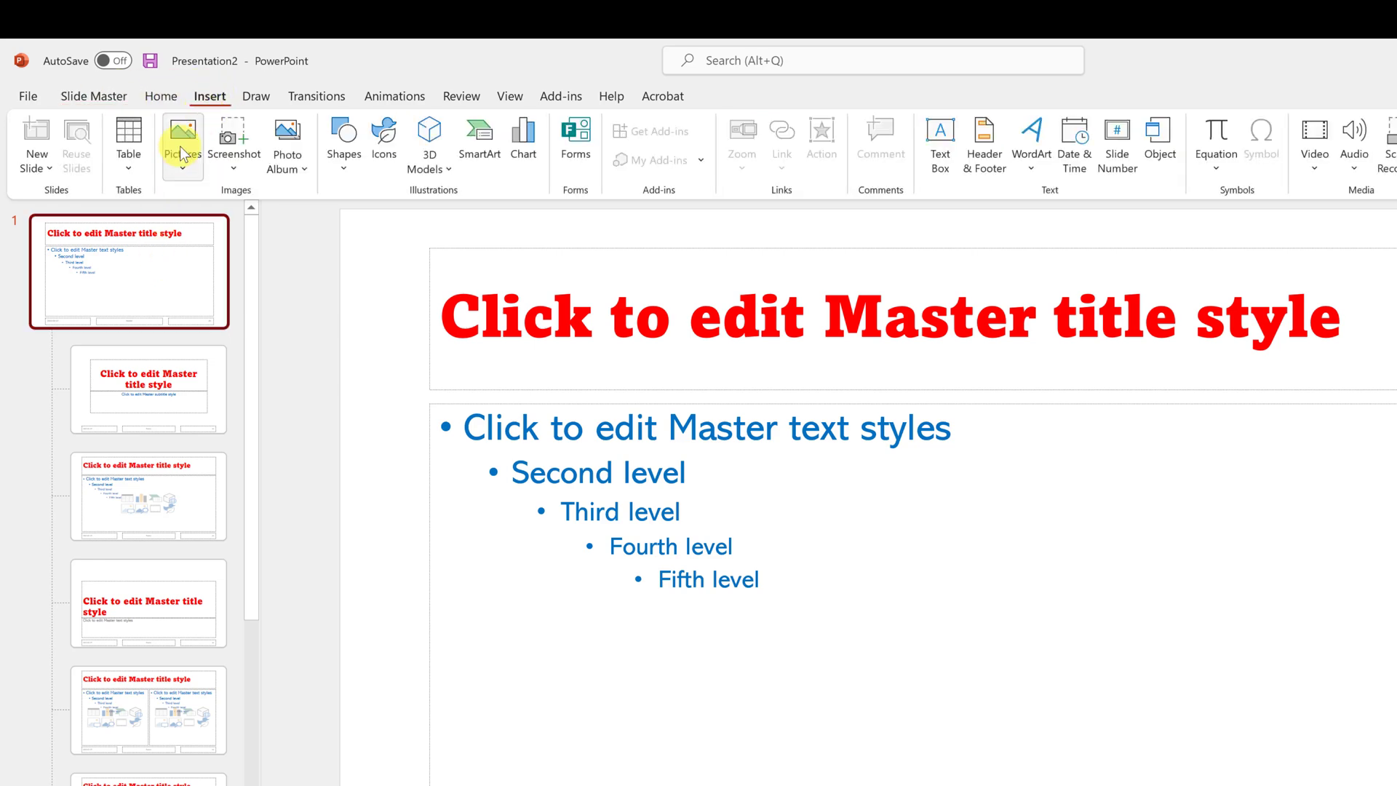
click(344, 171)
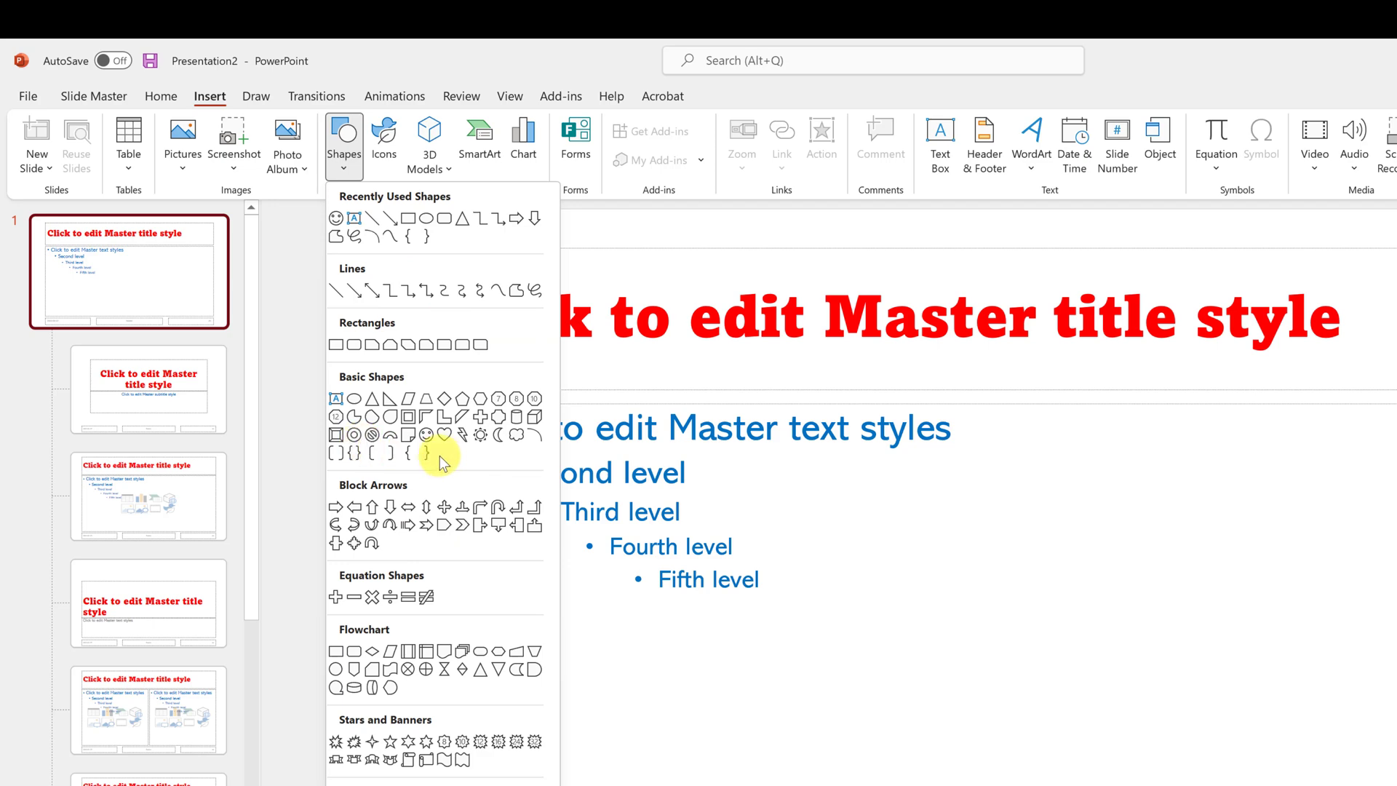
click(426, 435)
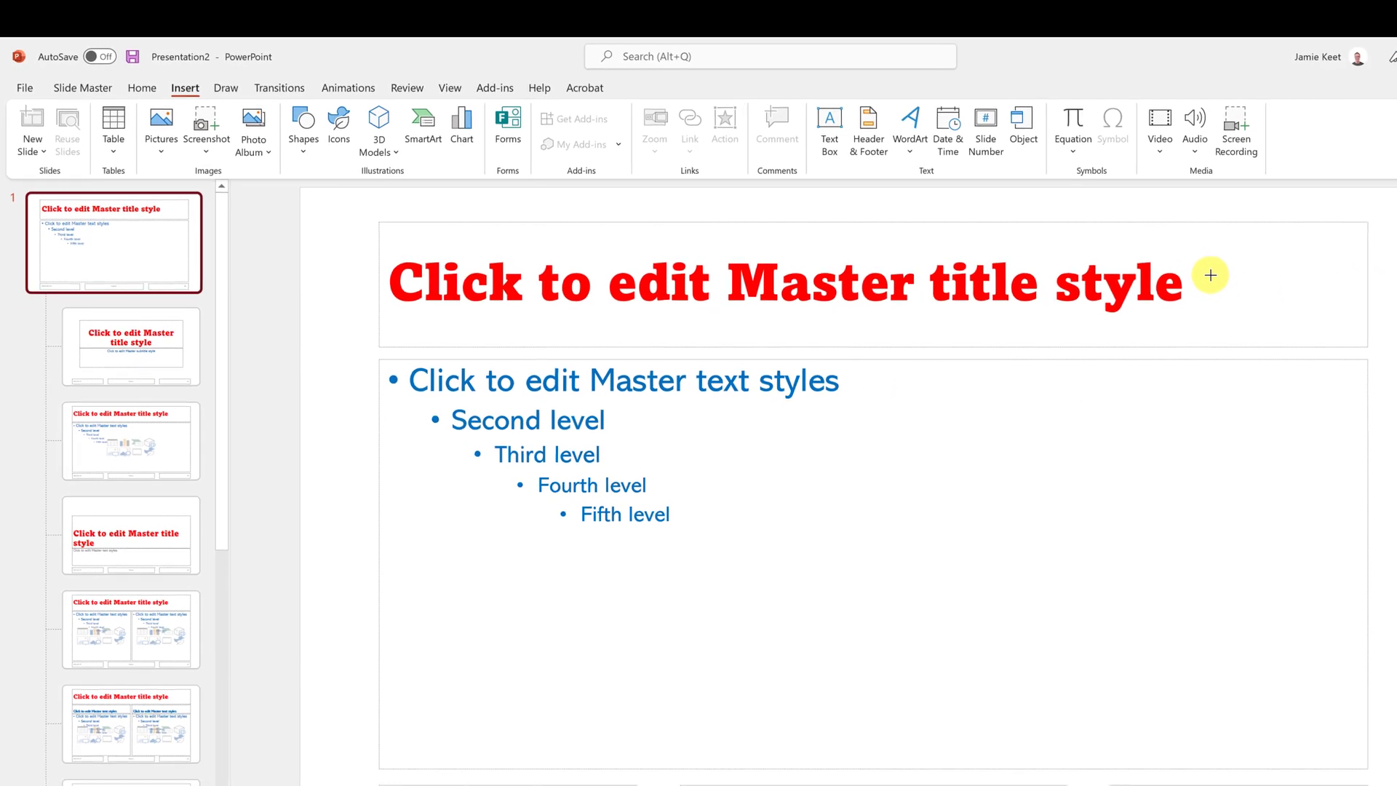
drag(1202, 248, 1370, 422)
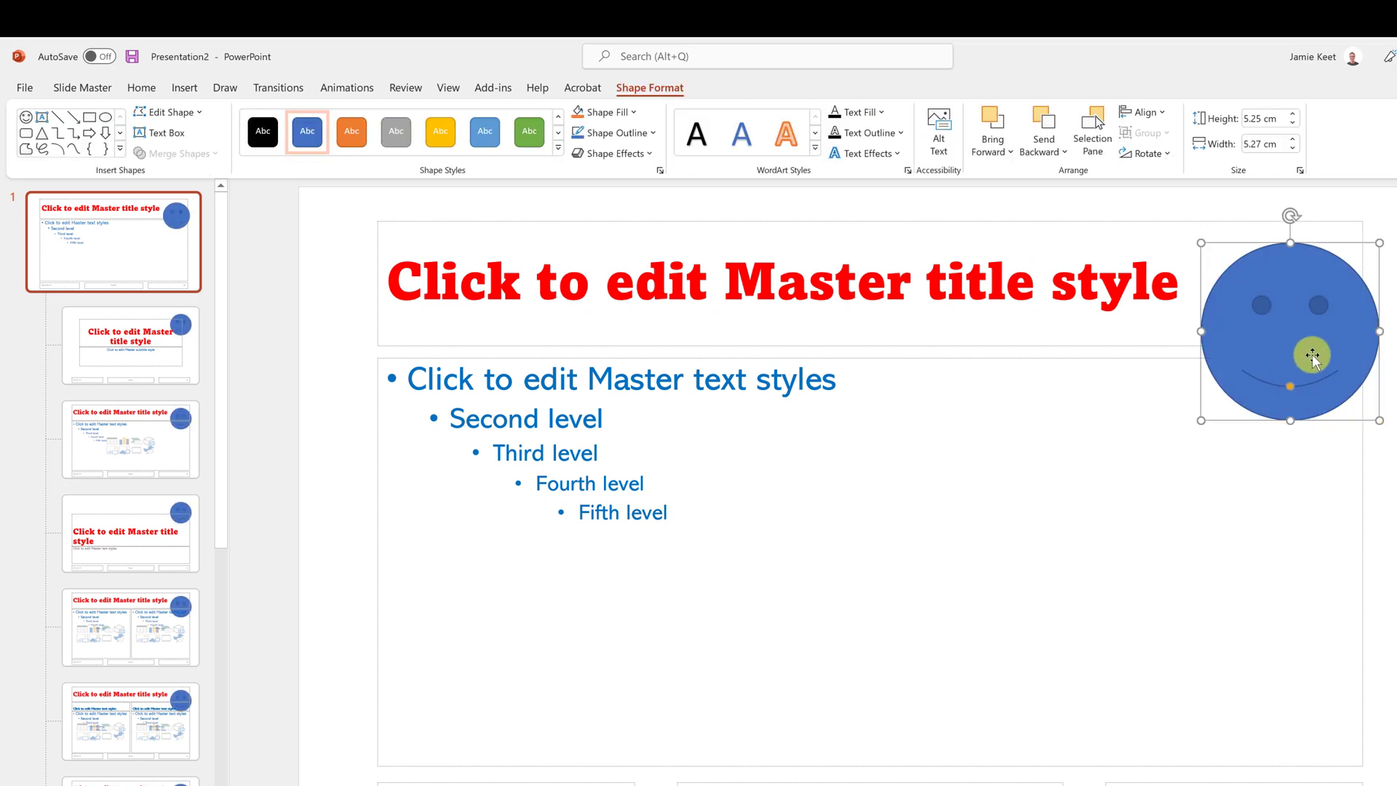
click(440, 132)
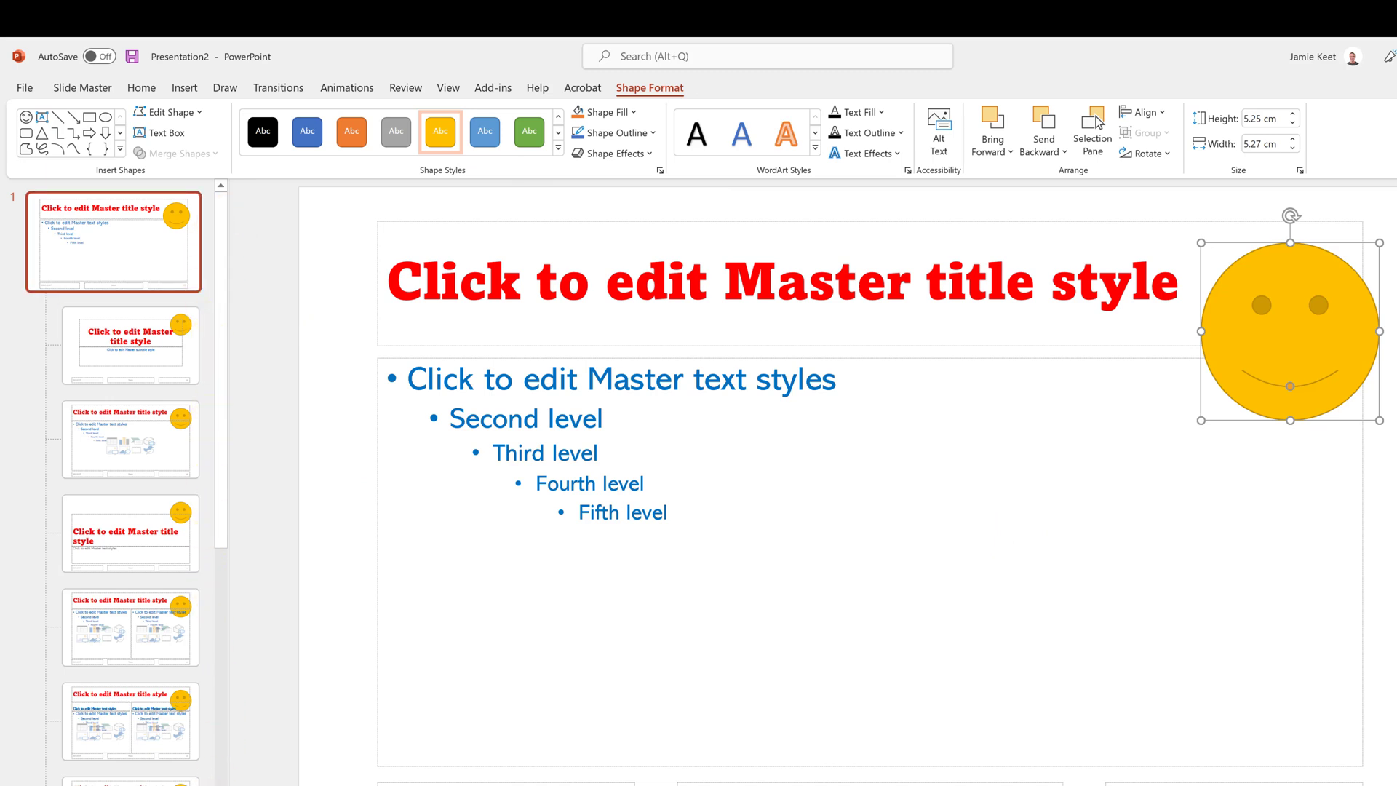
drag(1241, 352, 1221, 542)
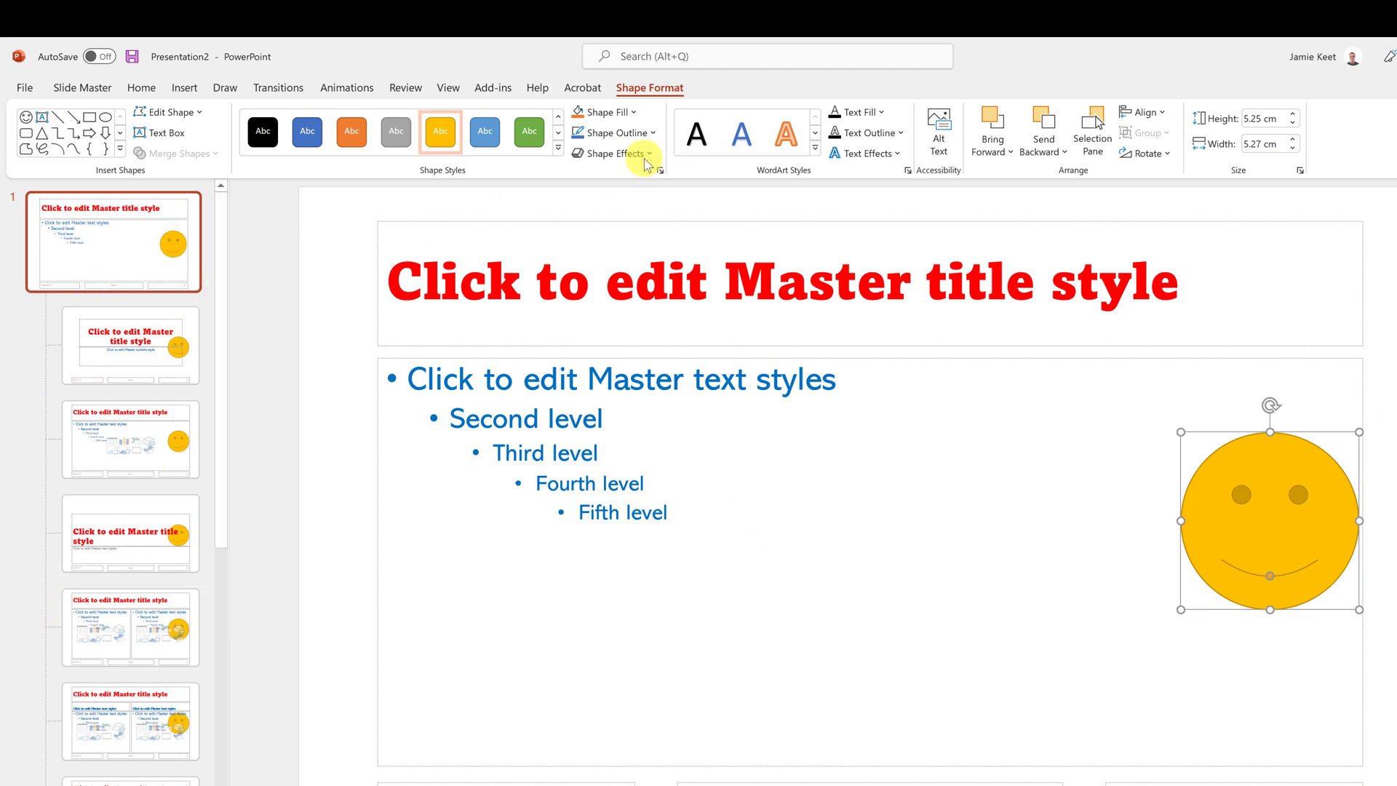
click(88, 91)
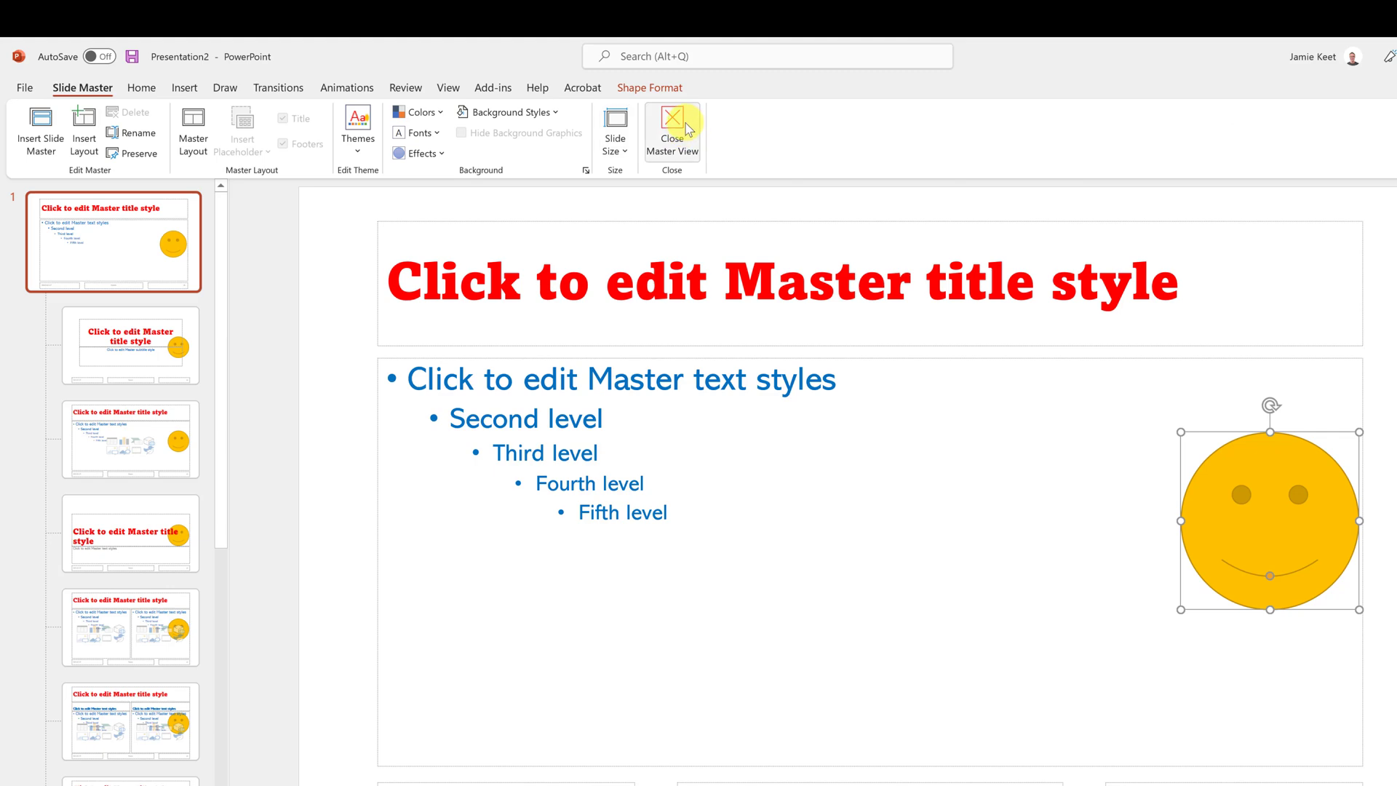
Step: Close Master View and check the smiley on the Sway vs PowerPoint and Sway Layout slides
click(686, 128)
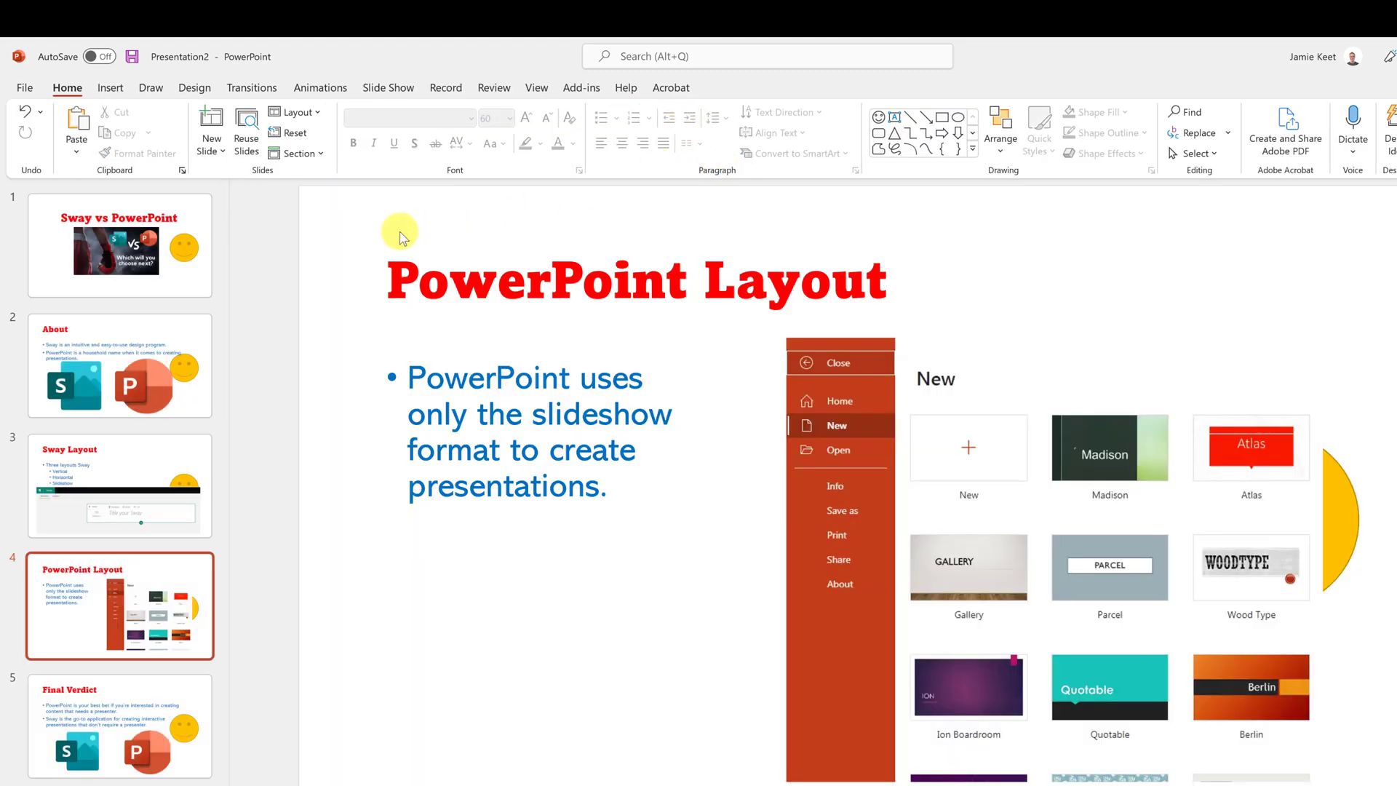
click(209, 284)
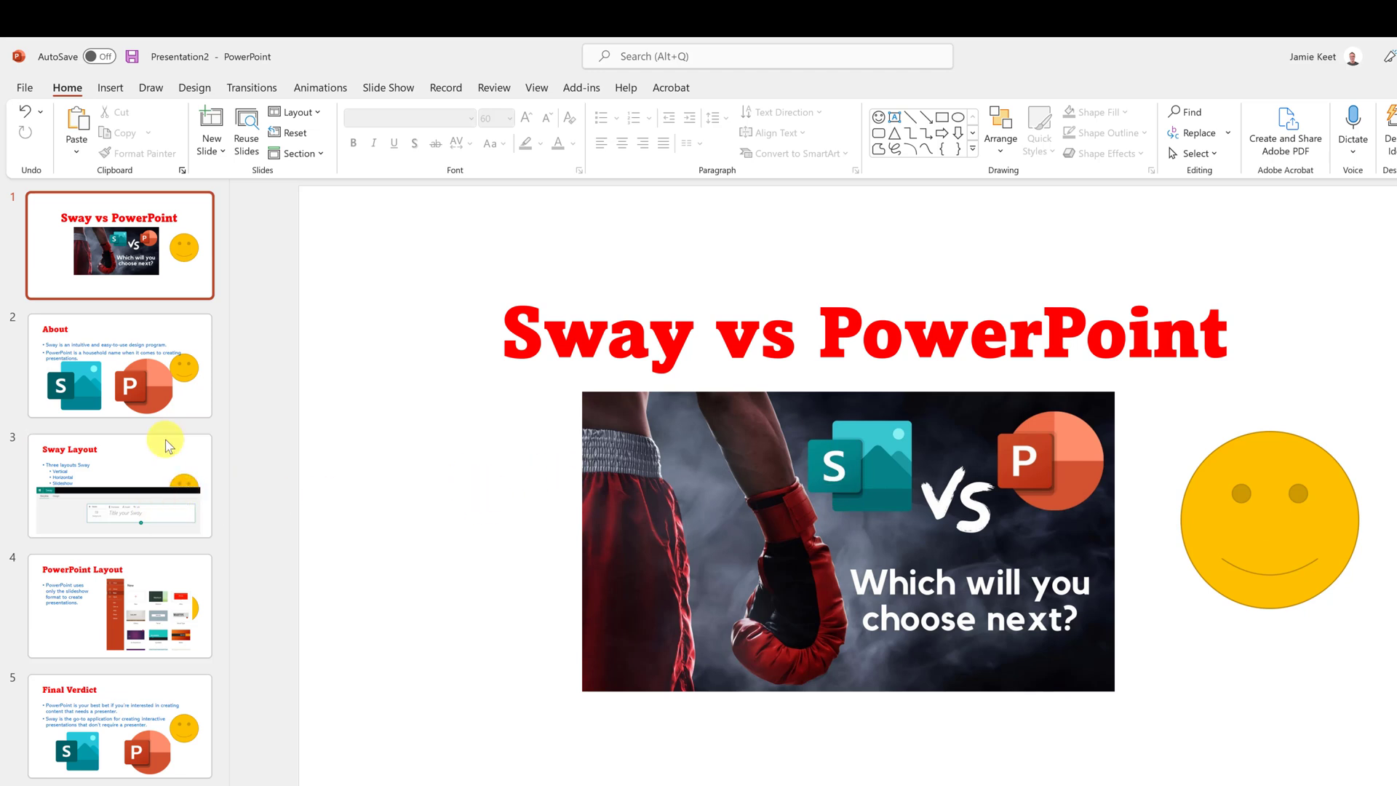
click(154, 460)
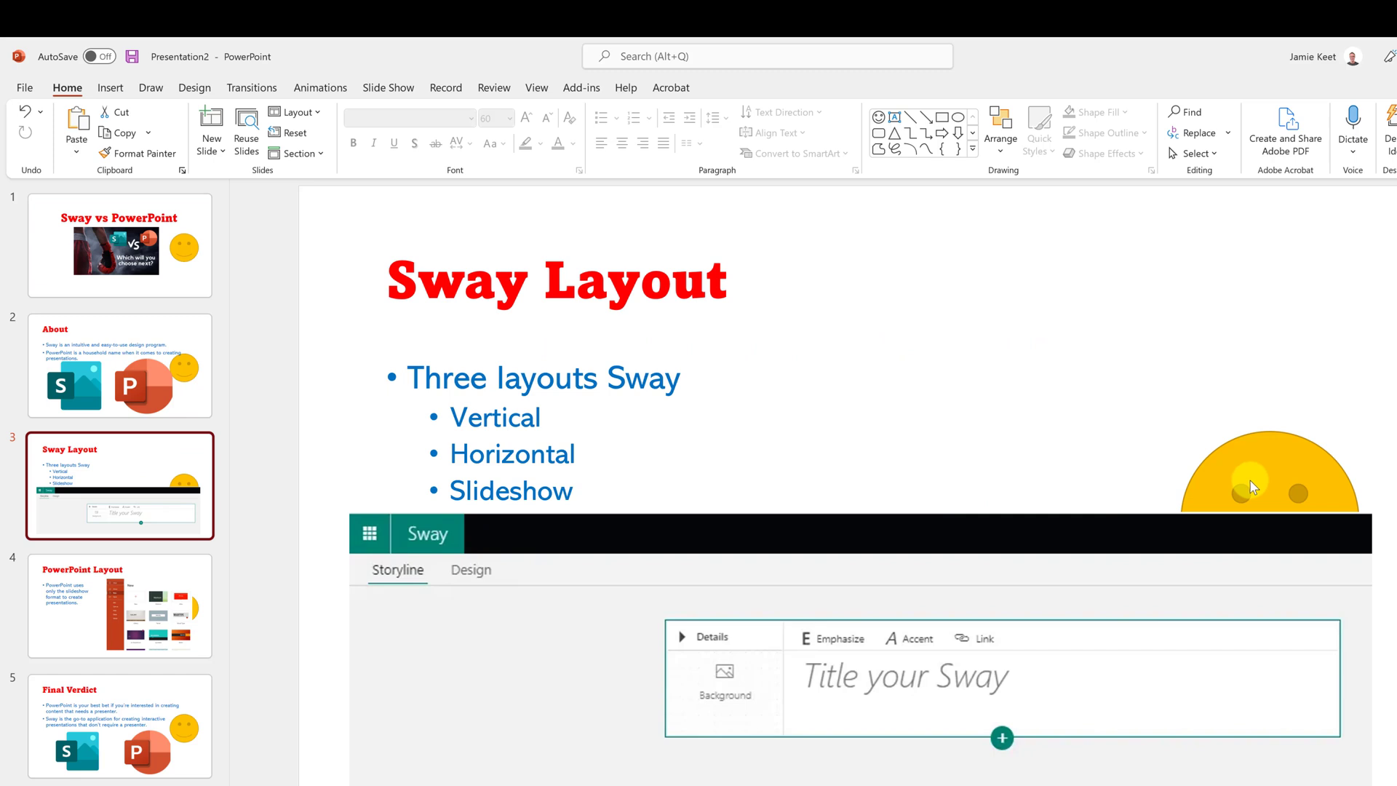
click(1091, 615)
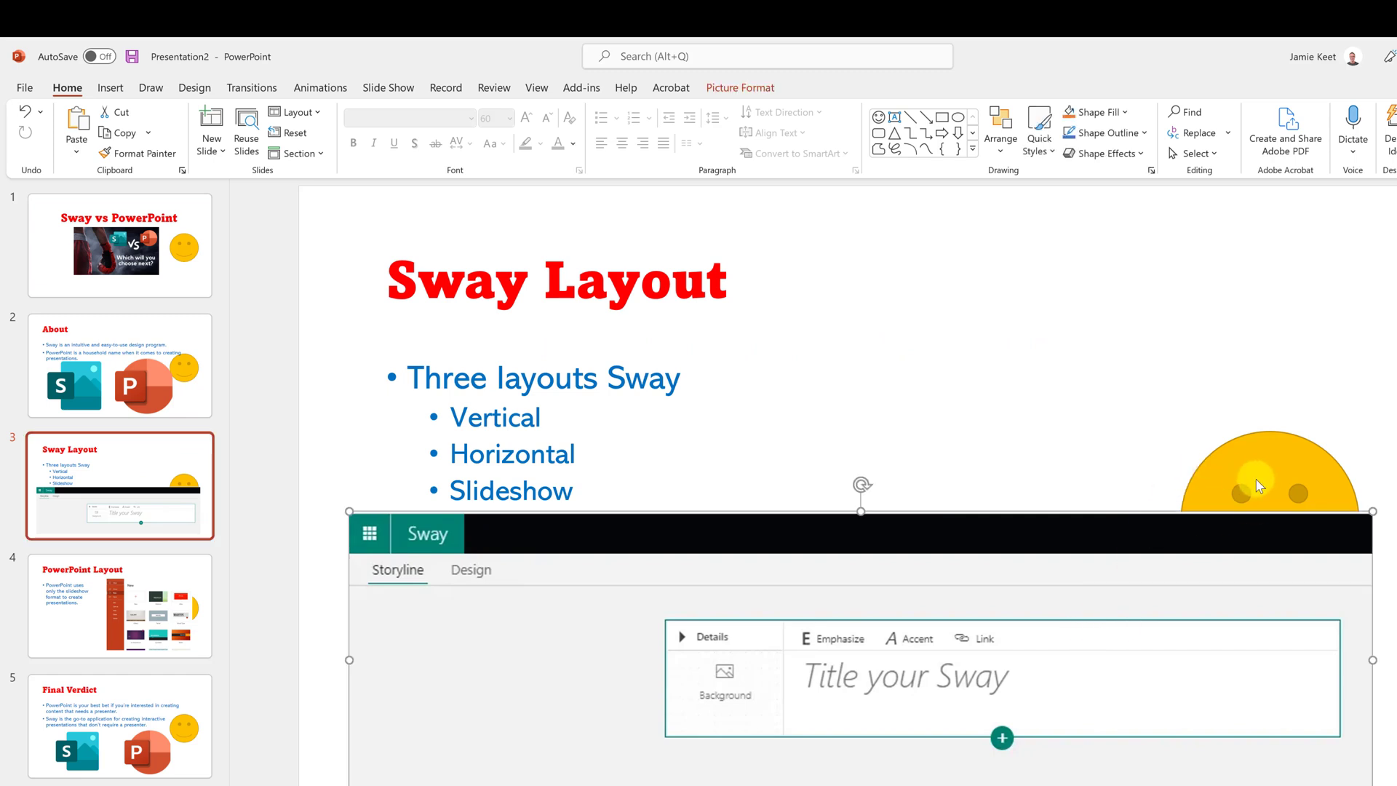
click(1051, 415)
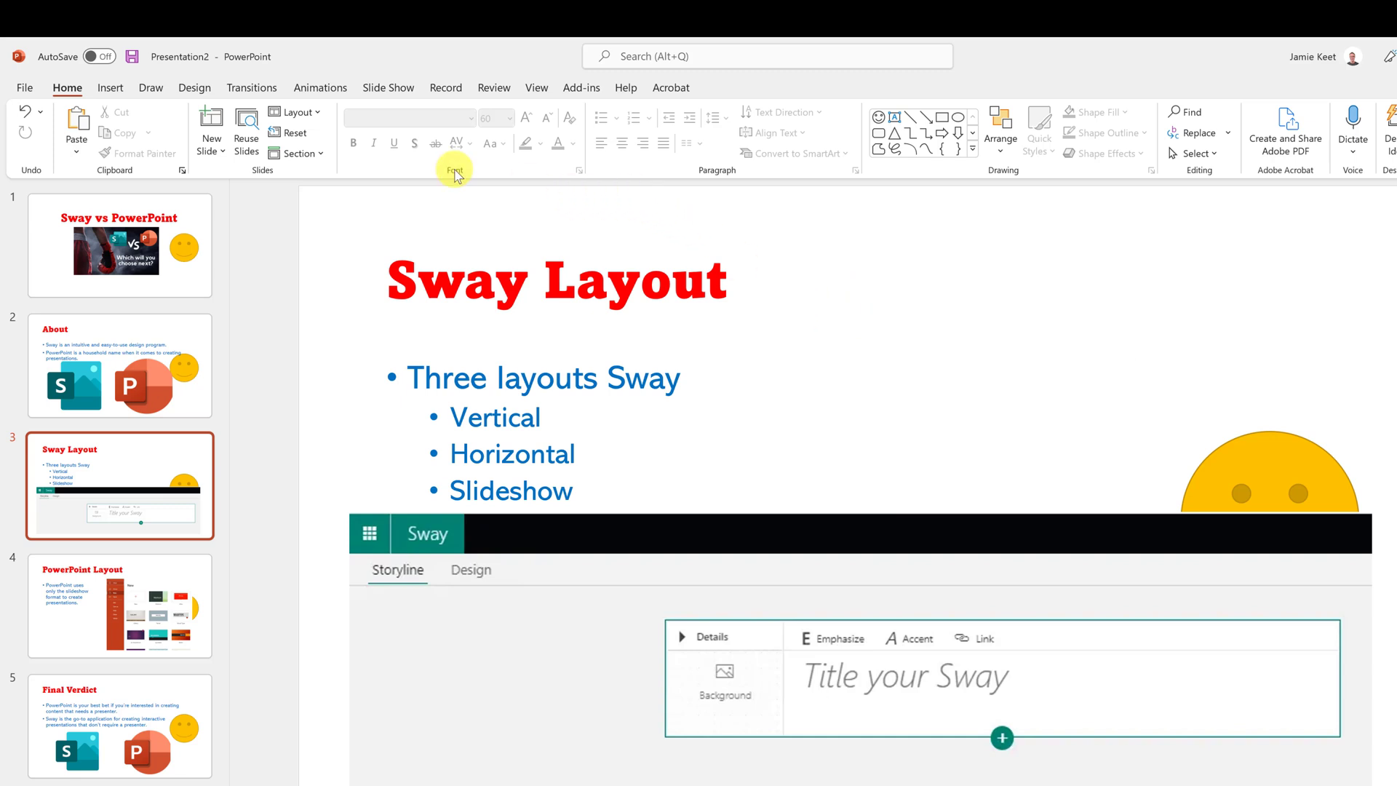
Step: In Slide Master view, select the top master and delete its smiley face
click(537, 88)
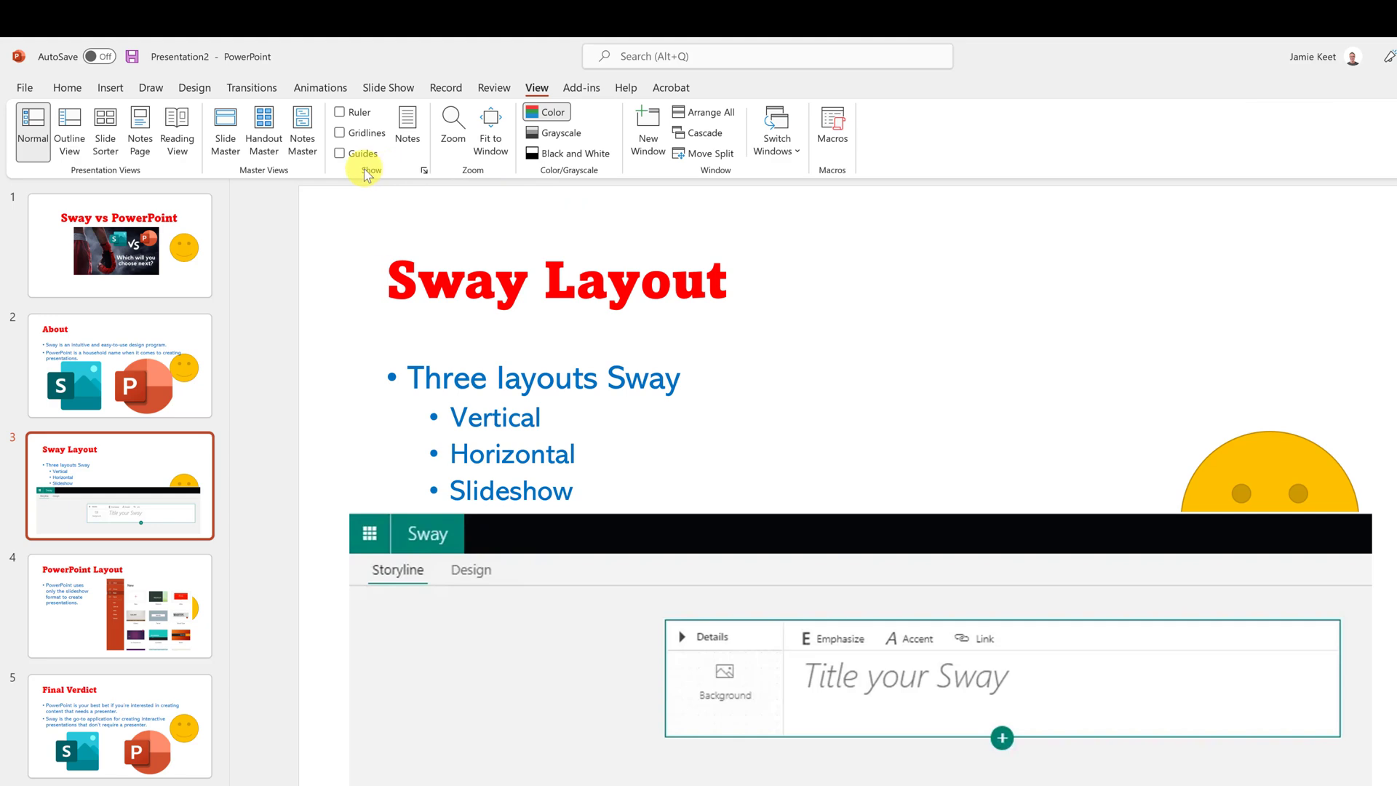
click(226, 131)
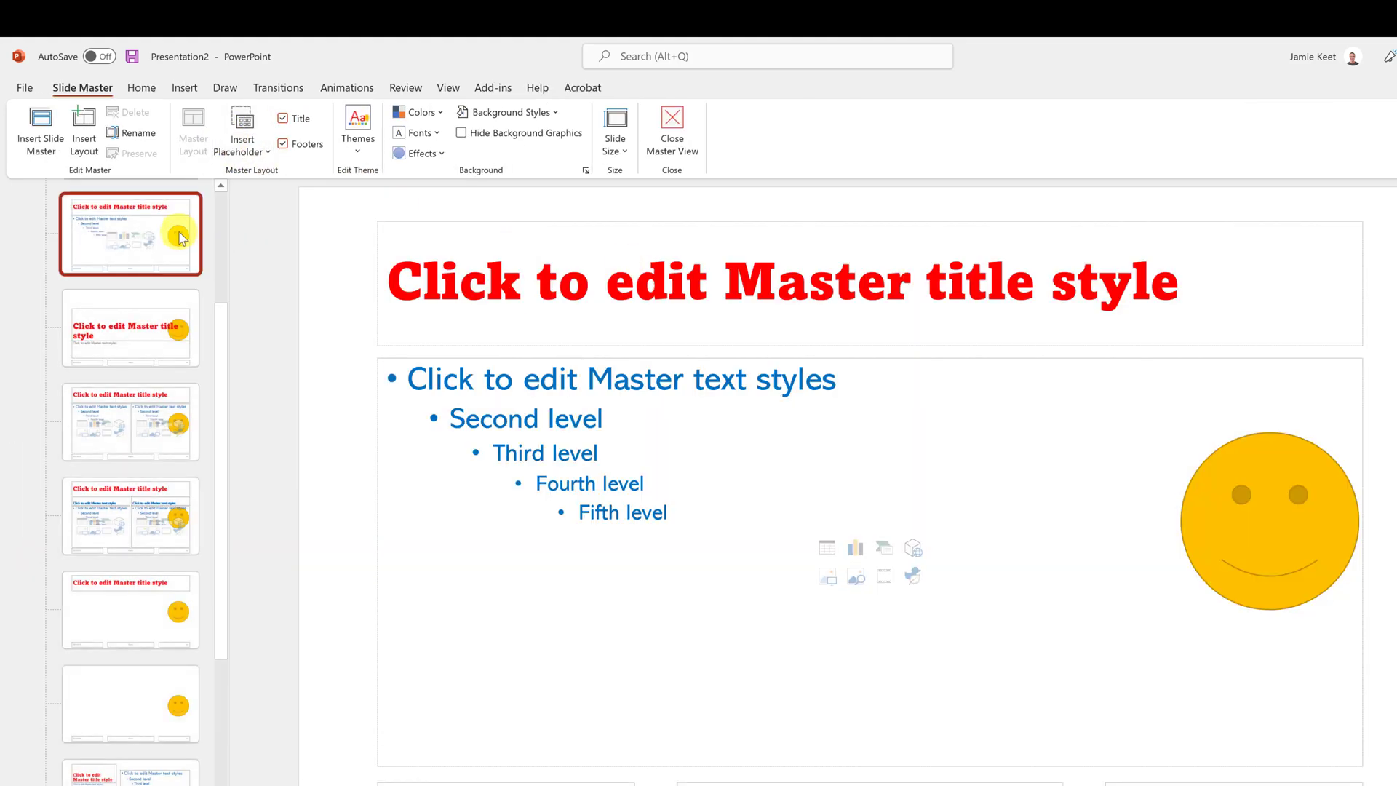
scroll(176, 291, up, 3)
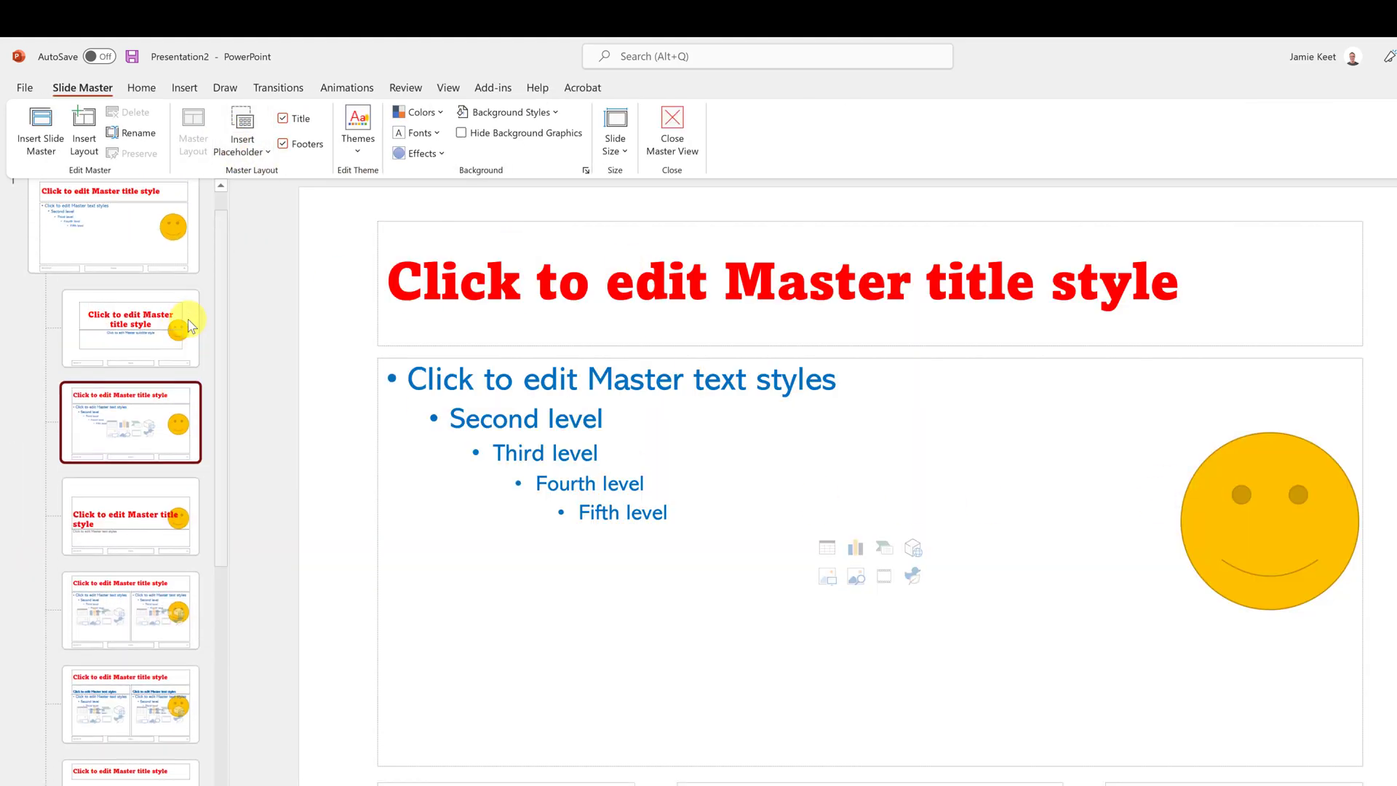
scroll(191, 325, up, 1)
click(188, 360)
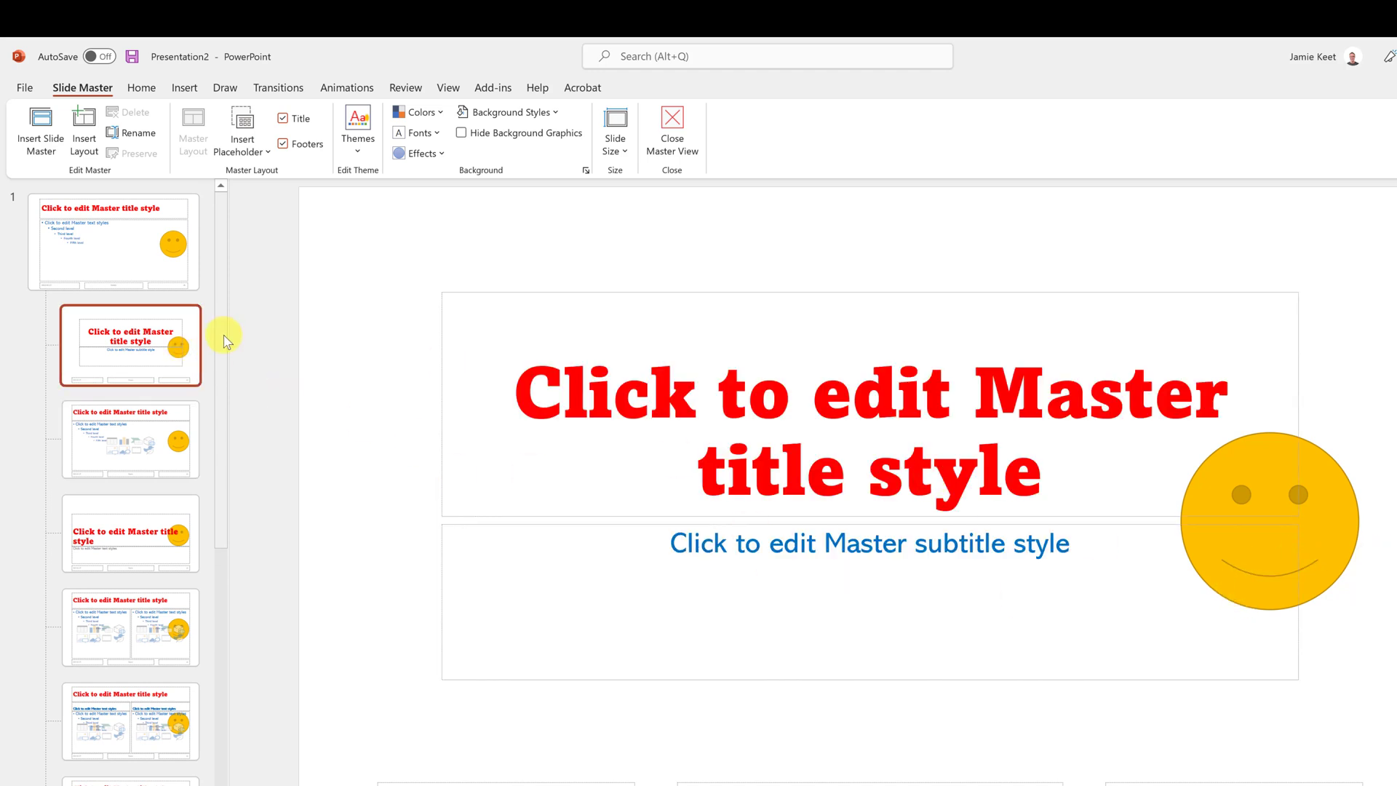
click(114, 261)
click(1284, 557)
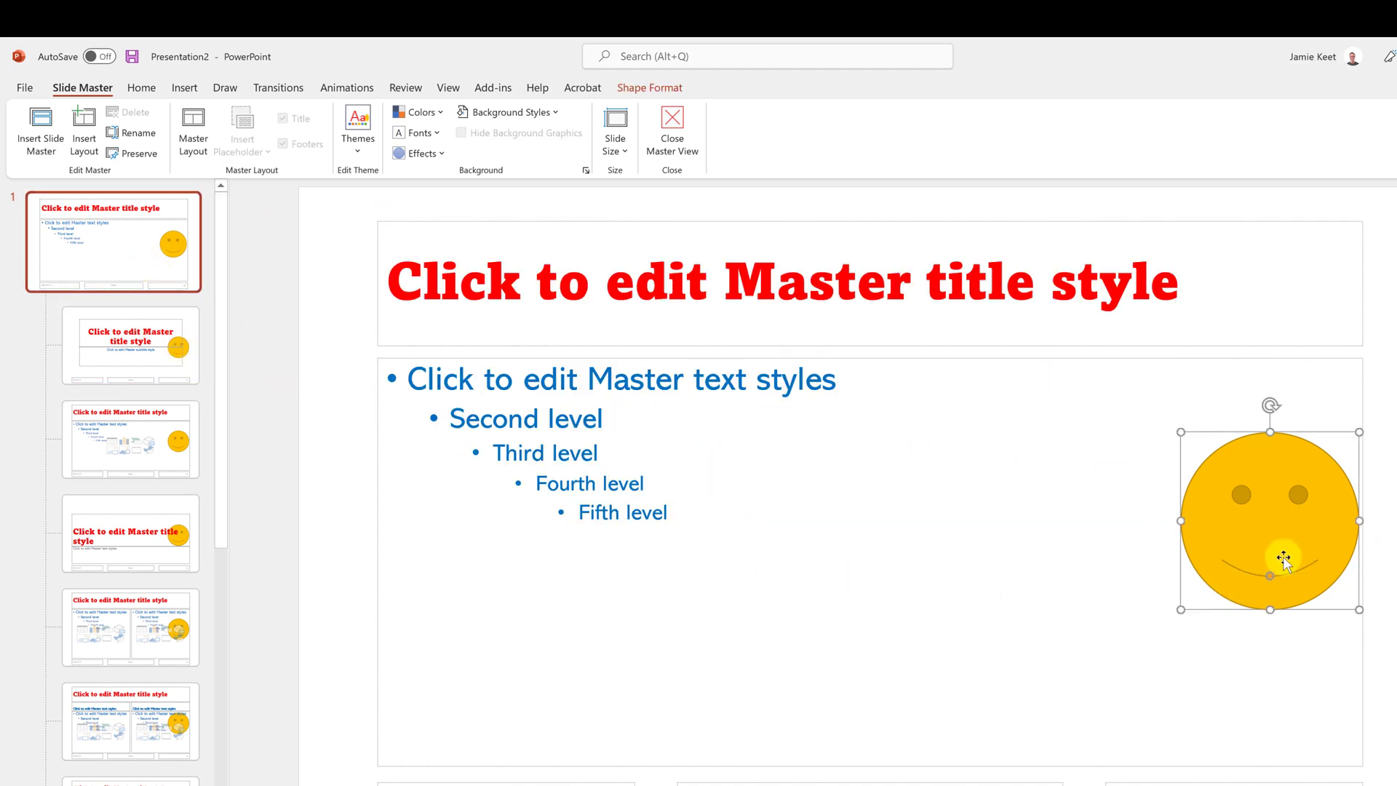
key(Delete)
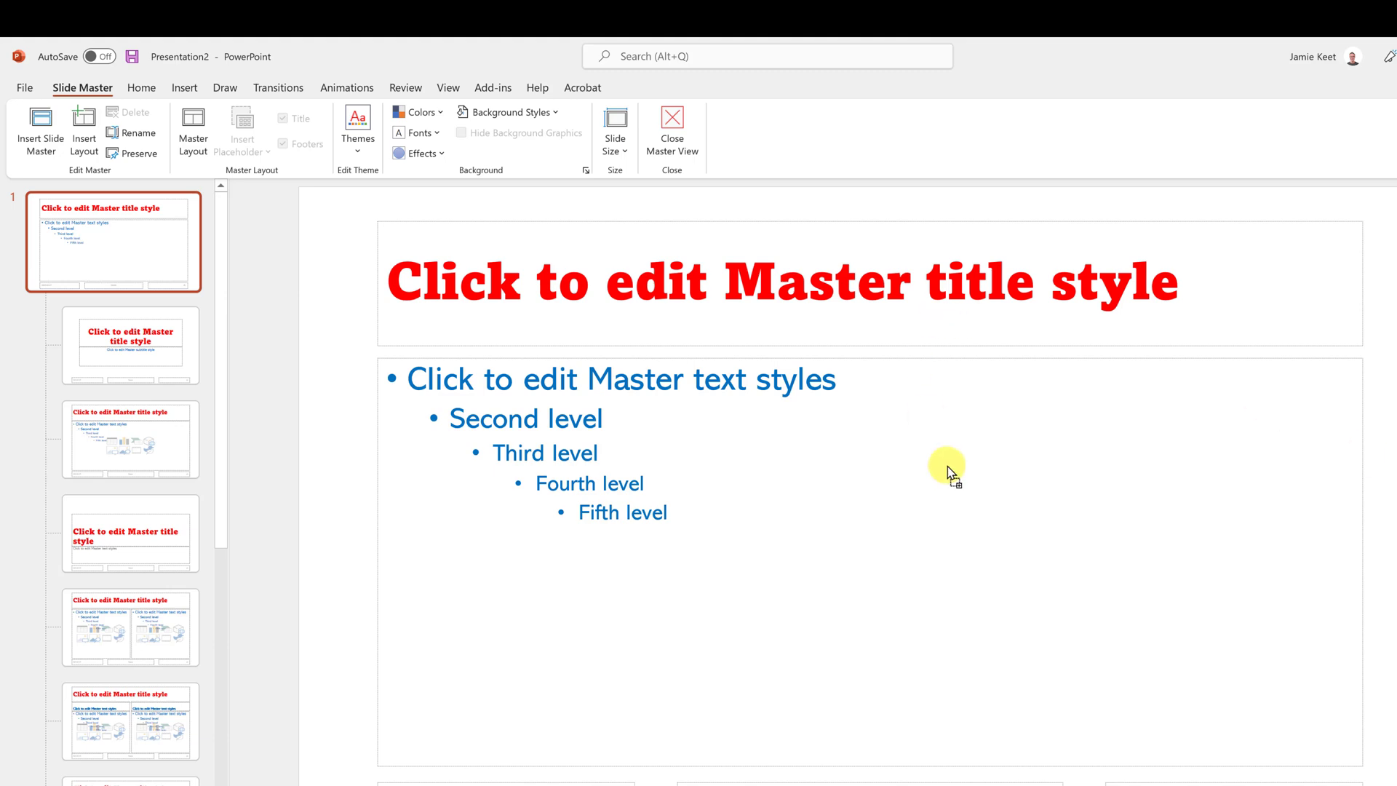
Step: Paste the TEACHERS.TECH logo onto the master and shrink it to a small size
key(ctrl+v)
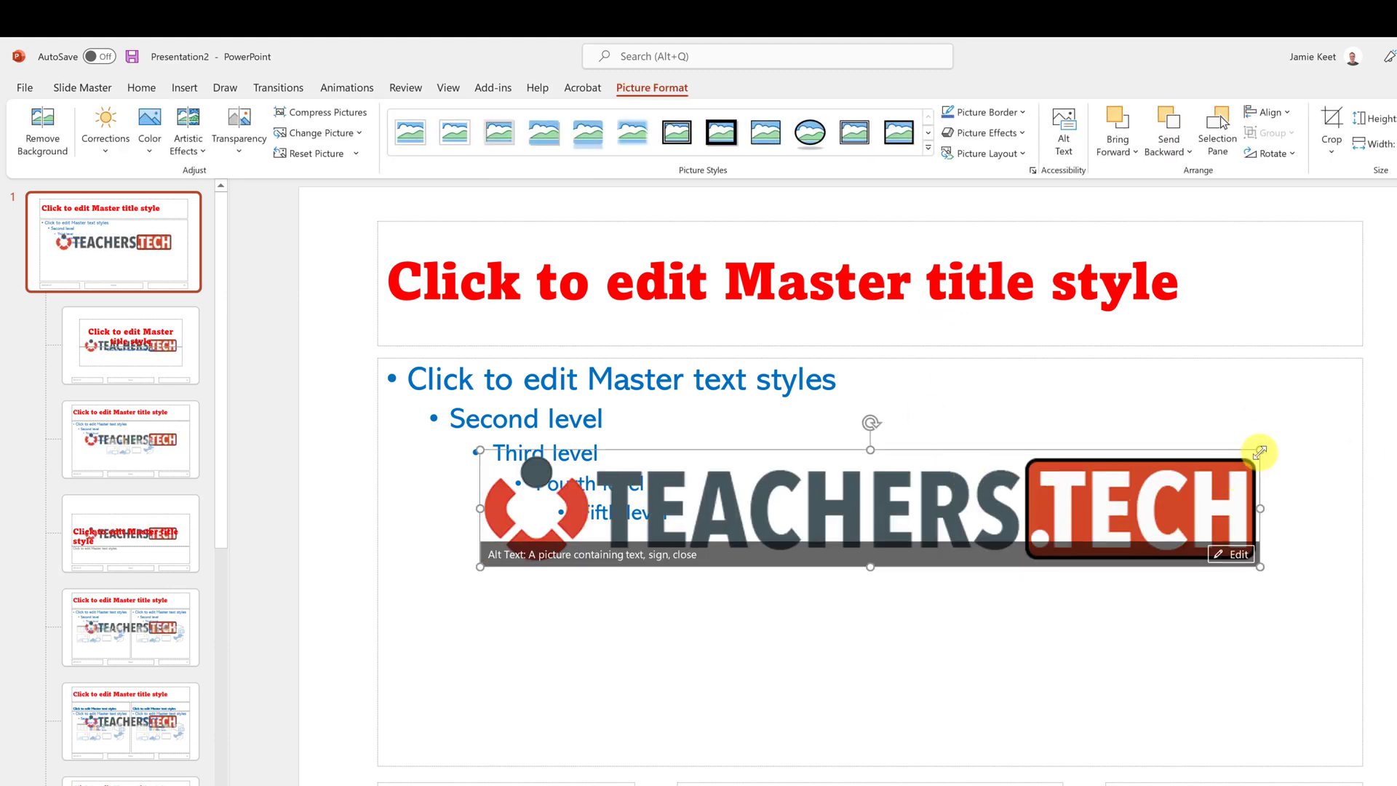
drag(1257, 451, 1259, 218)
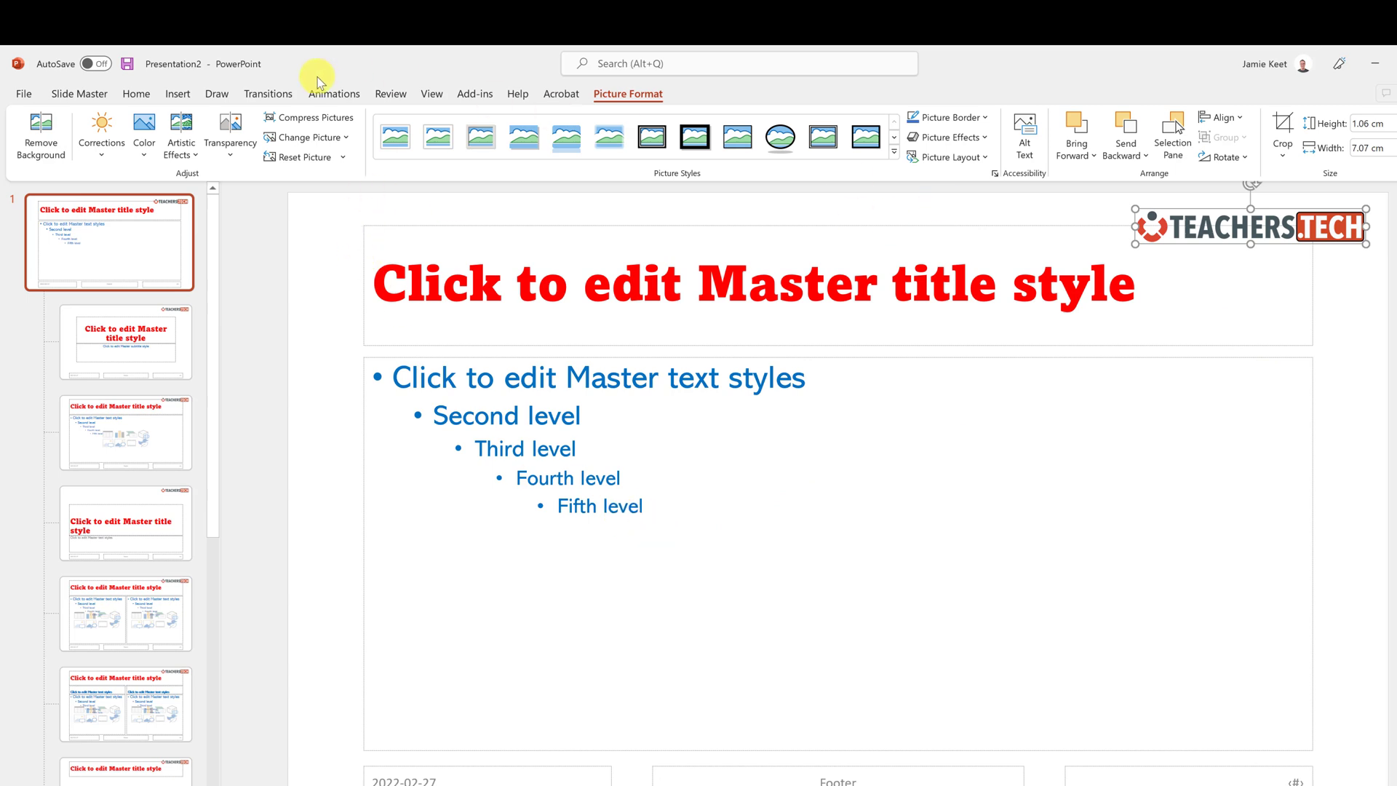
Step: Close Master View and review all five slides for the logo, ending on Sway vs PowerPoint
click(103, 95)
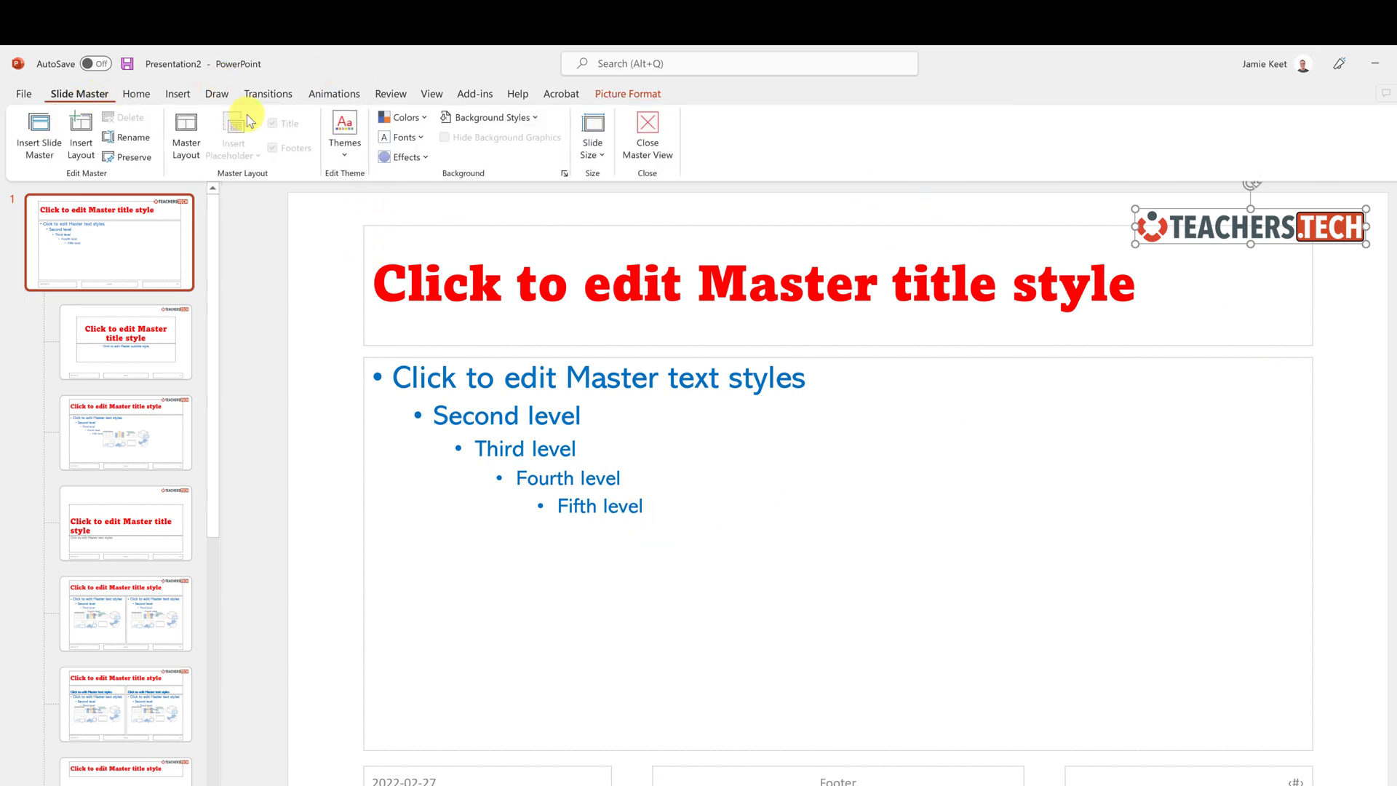
click(657, 139)
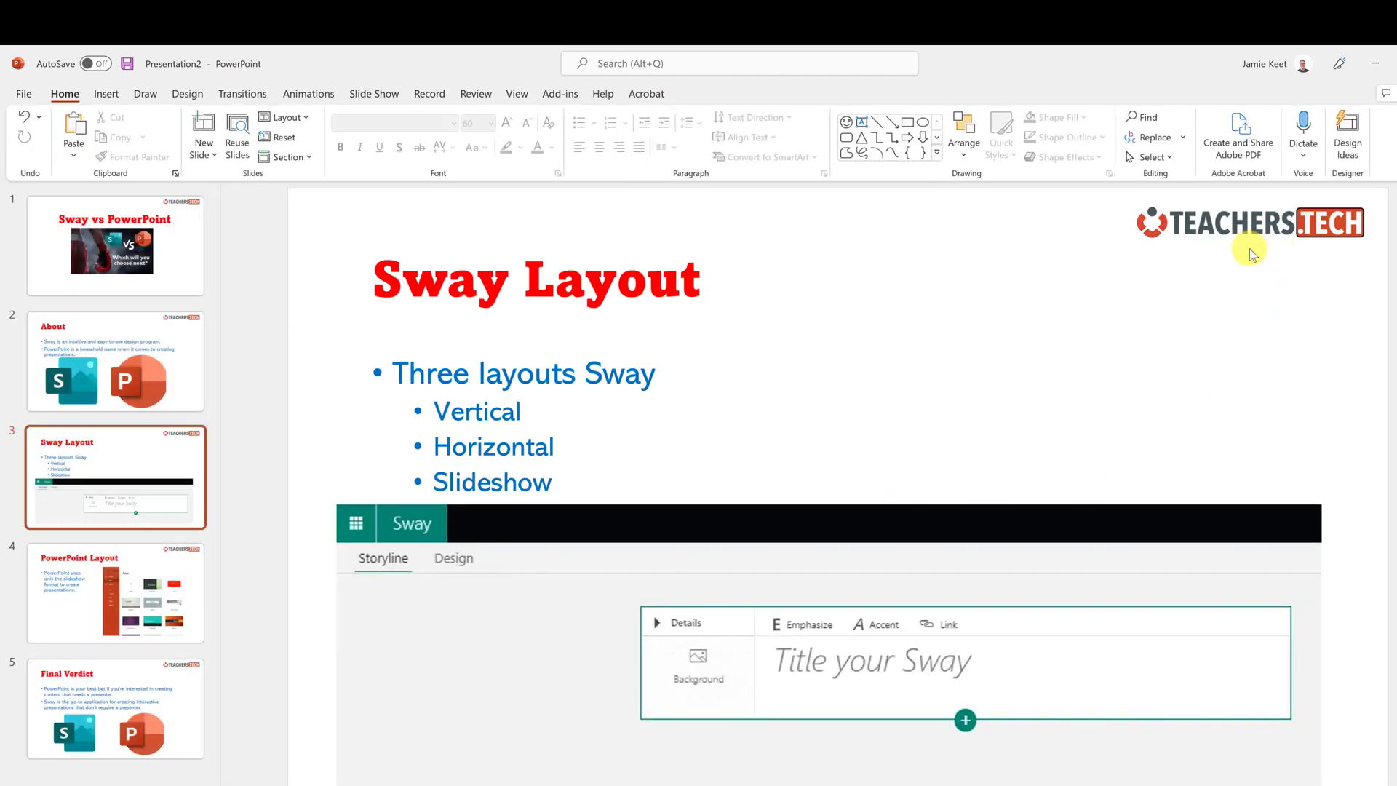
click(184, 356)
click(176, 474)
click(171, 607)
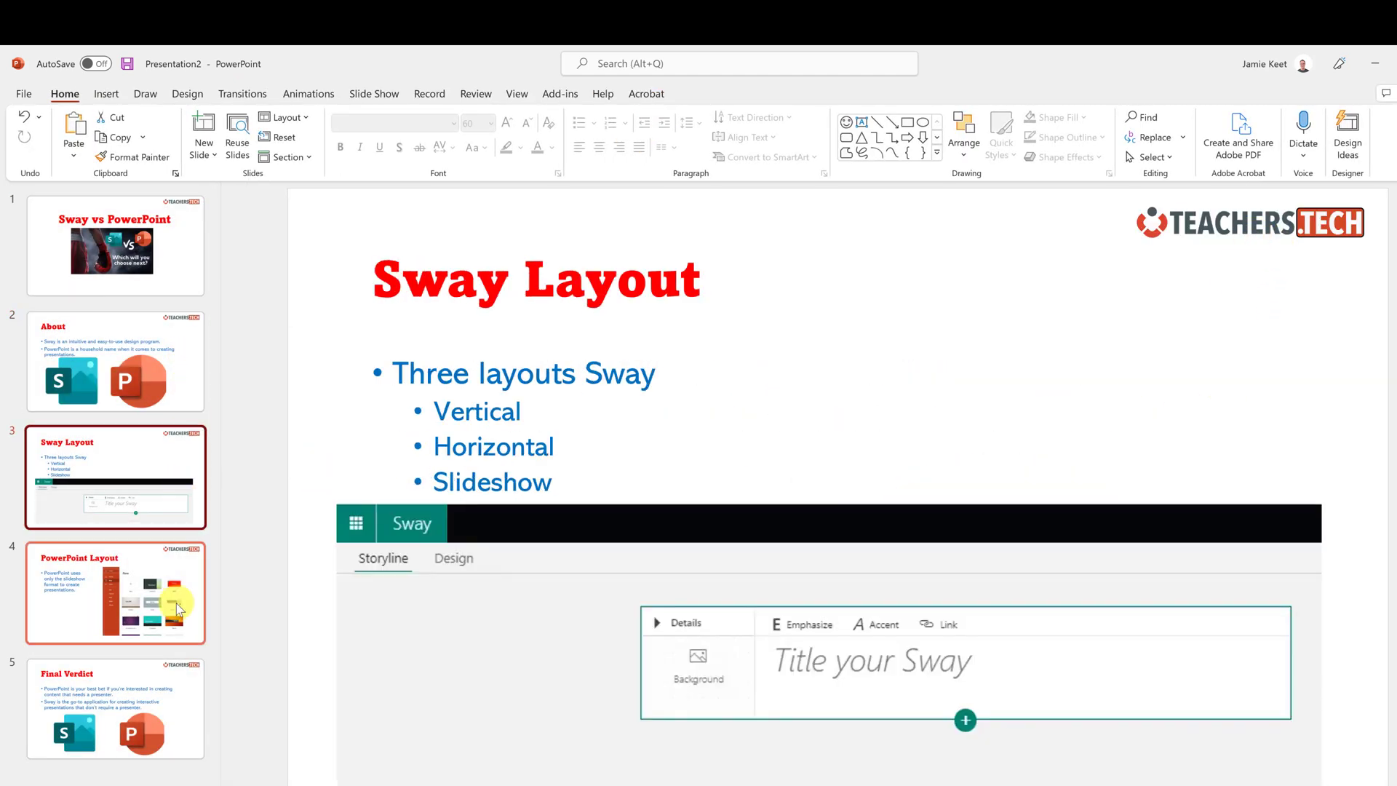
click(147, 710)
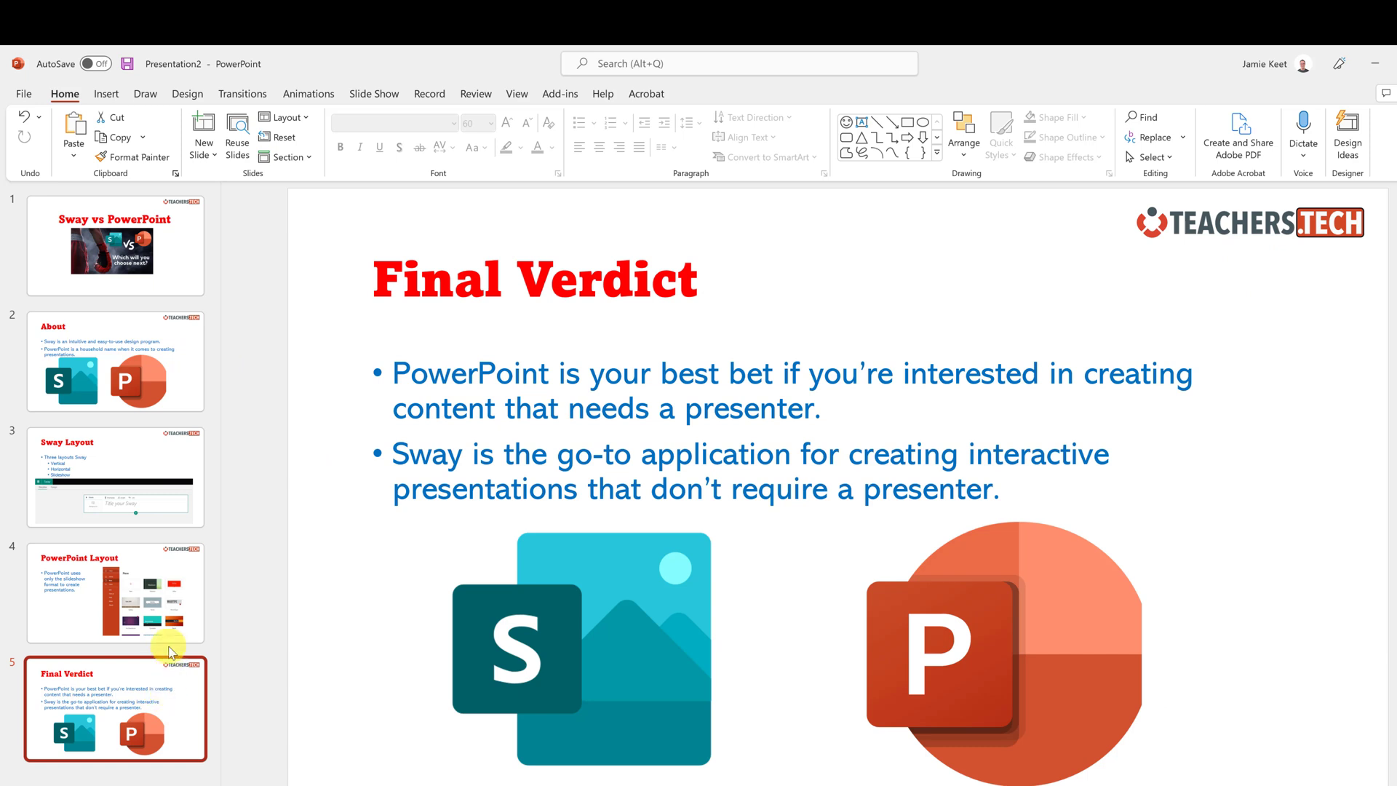
click(110, 271)
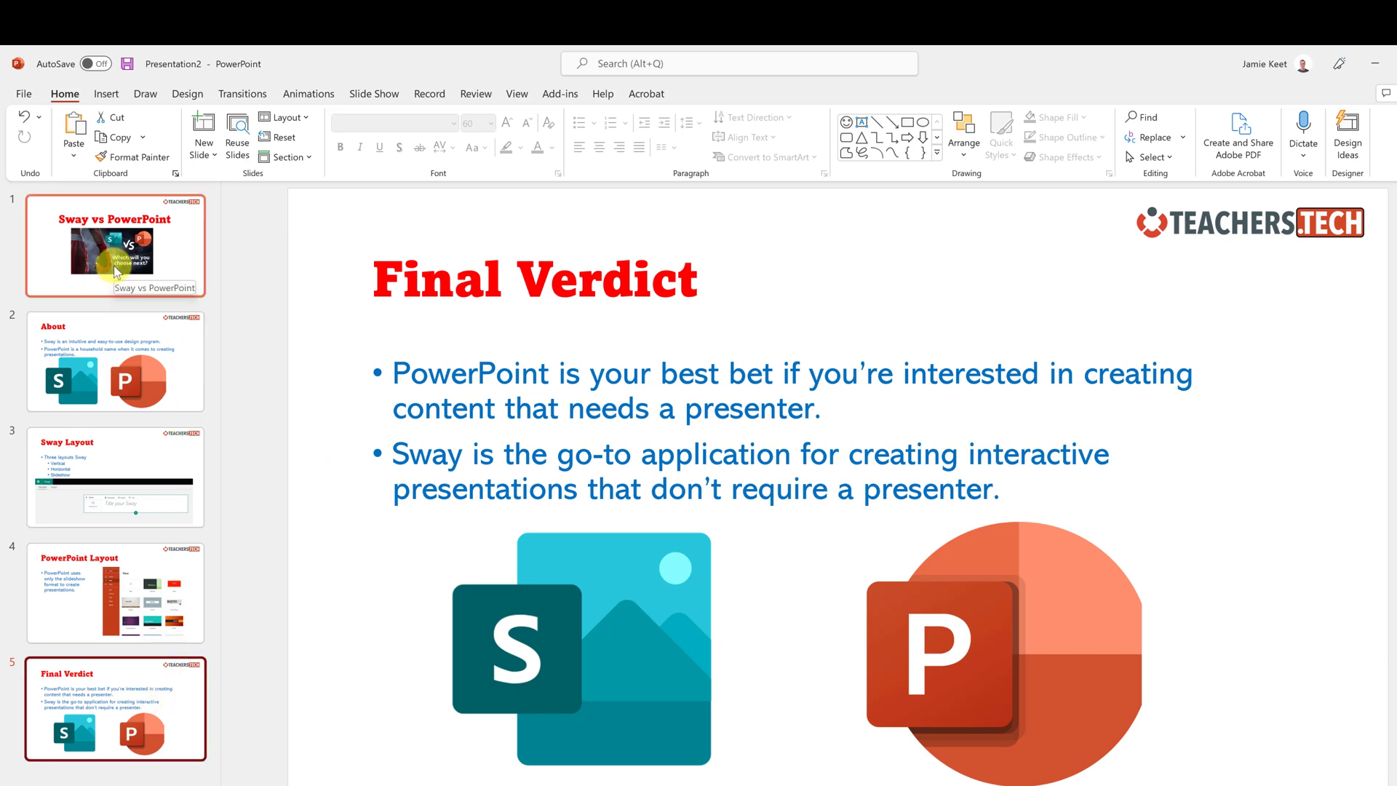
click(116, 272)
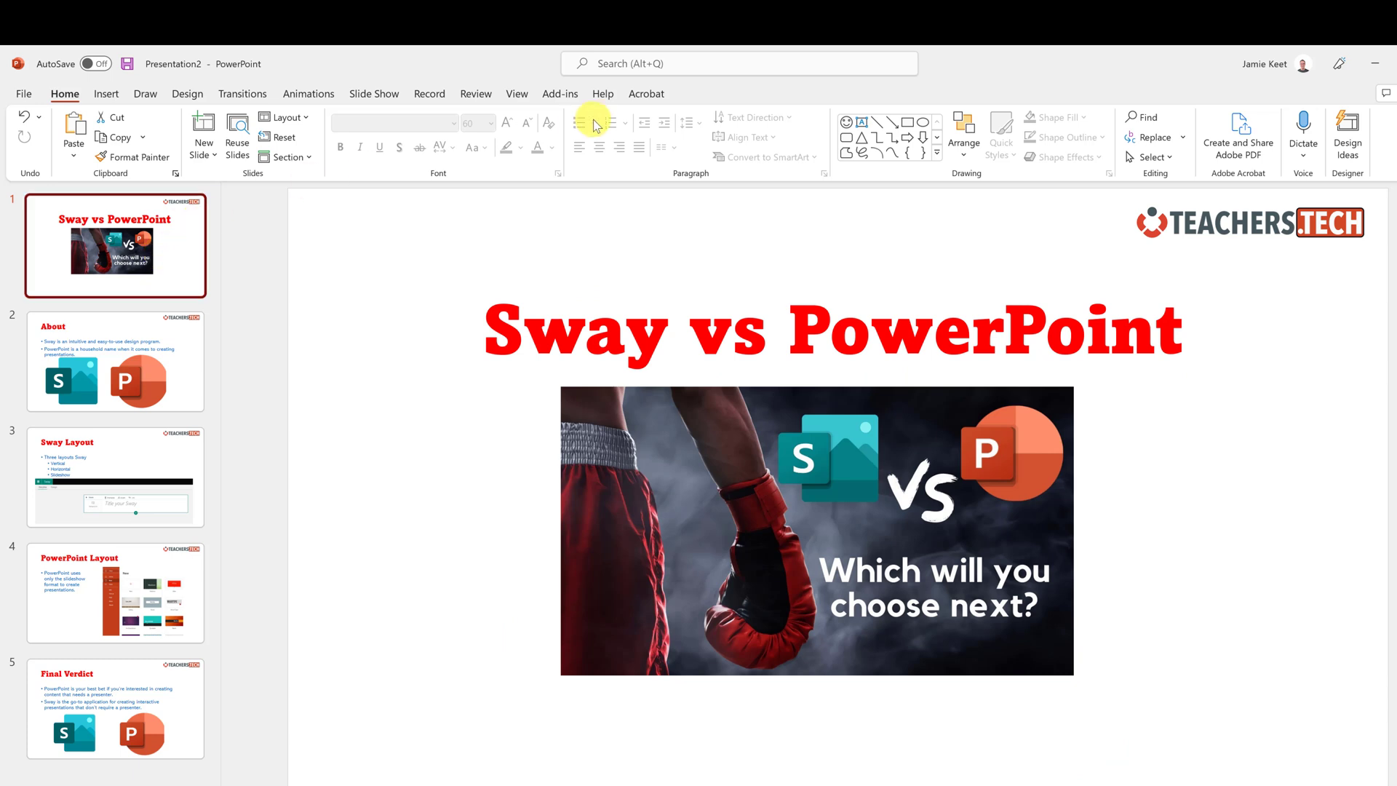
Step: In Slide Master view, draw a heart shape at the lower right of the Title Slide layout
click(515, 96)
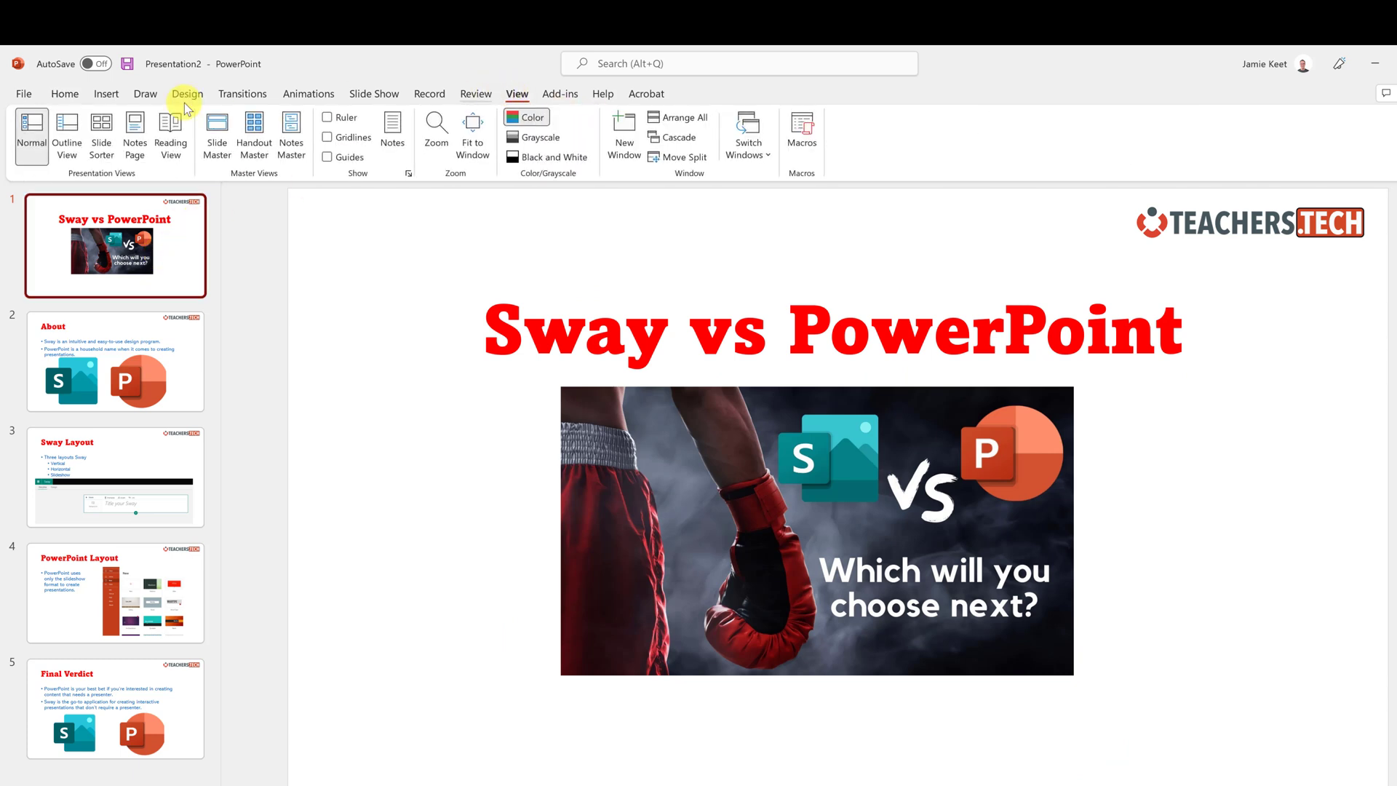
click(216, 132)
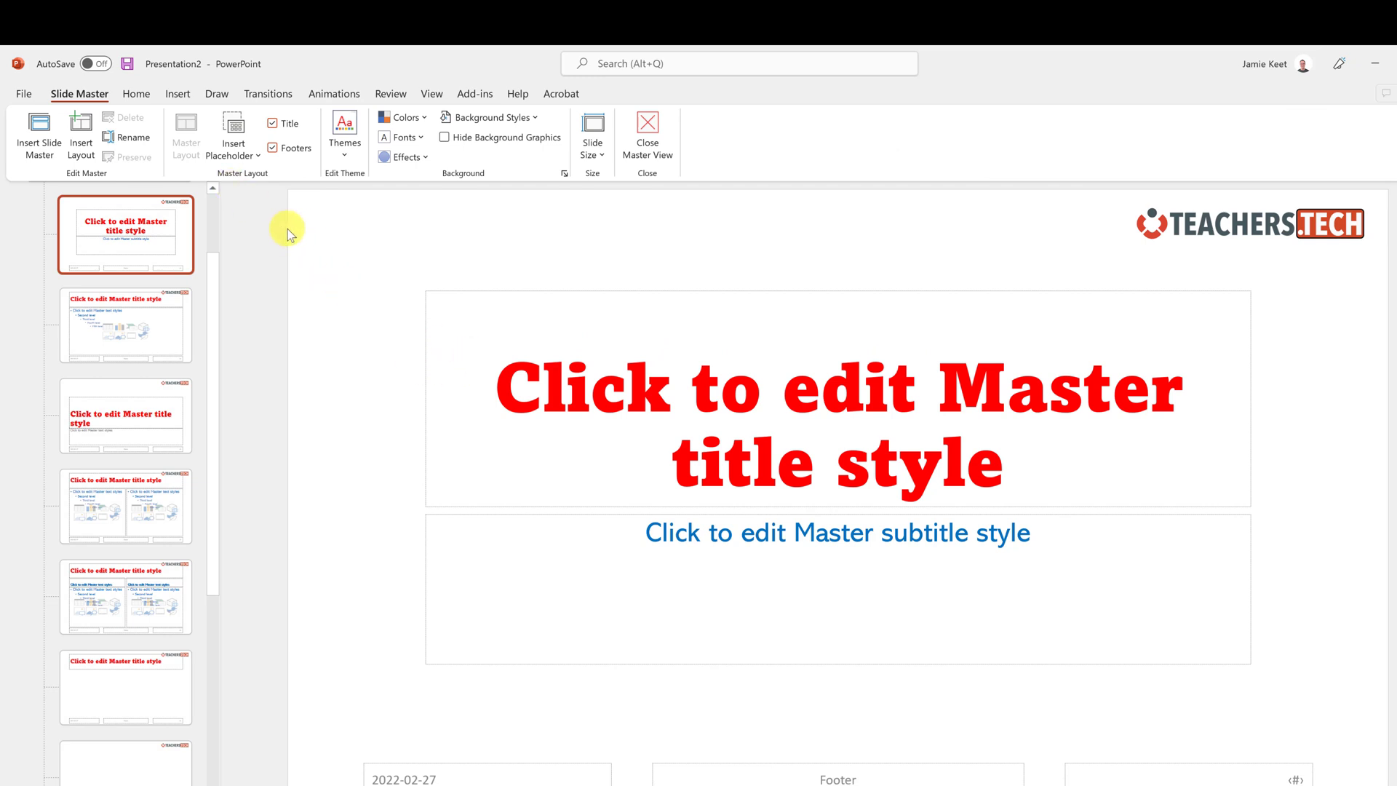
click(178, 94)
click(155, 149)
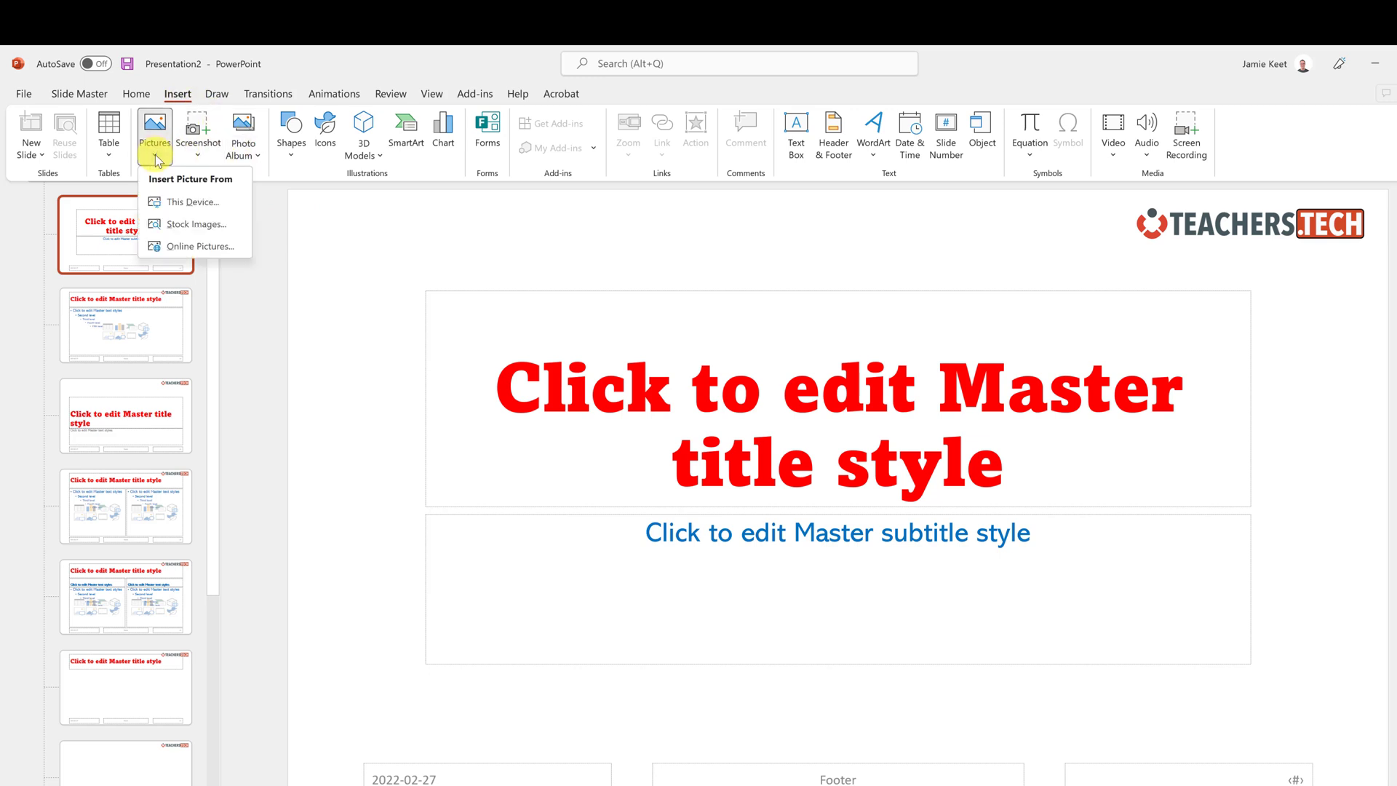
click(290, 131)
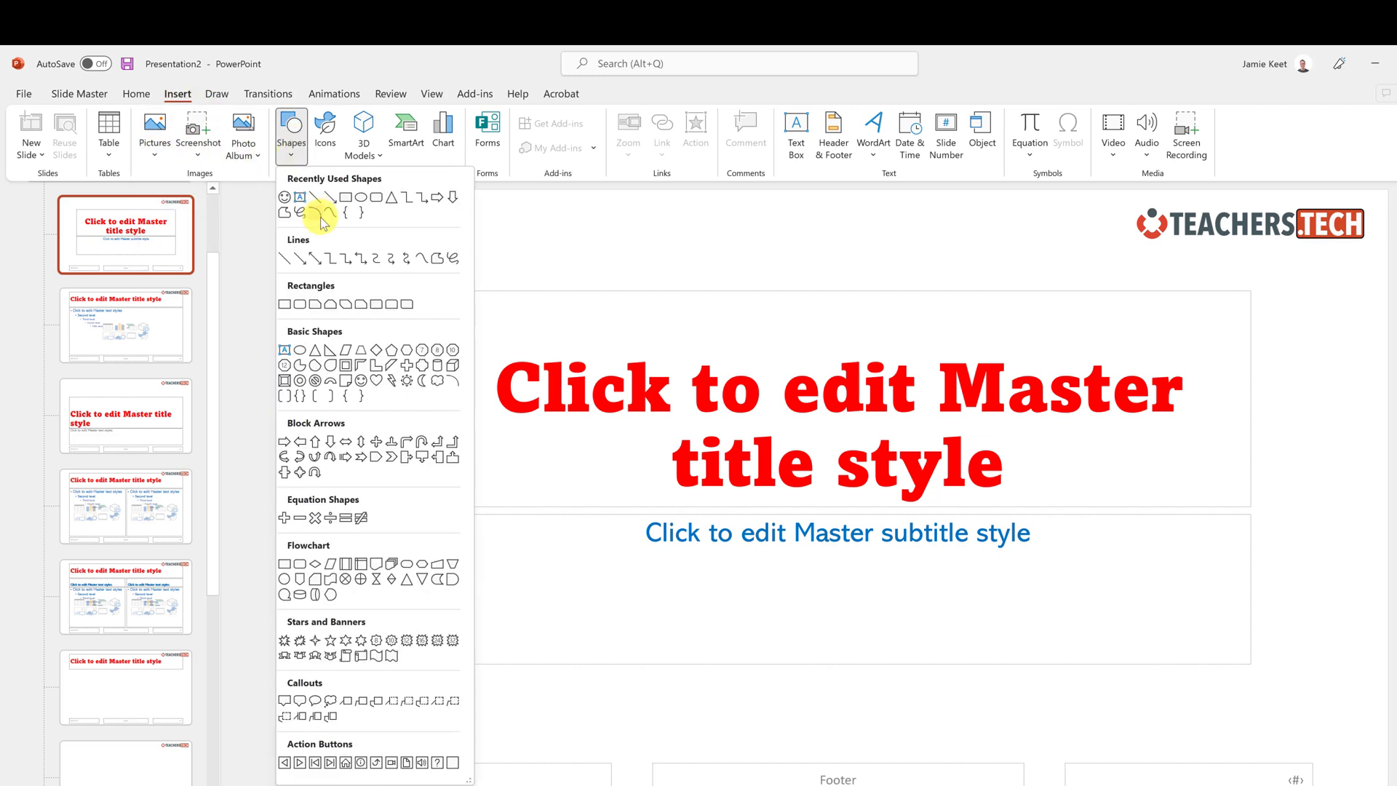
click(377, 381)
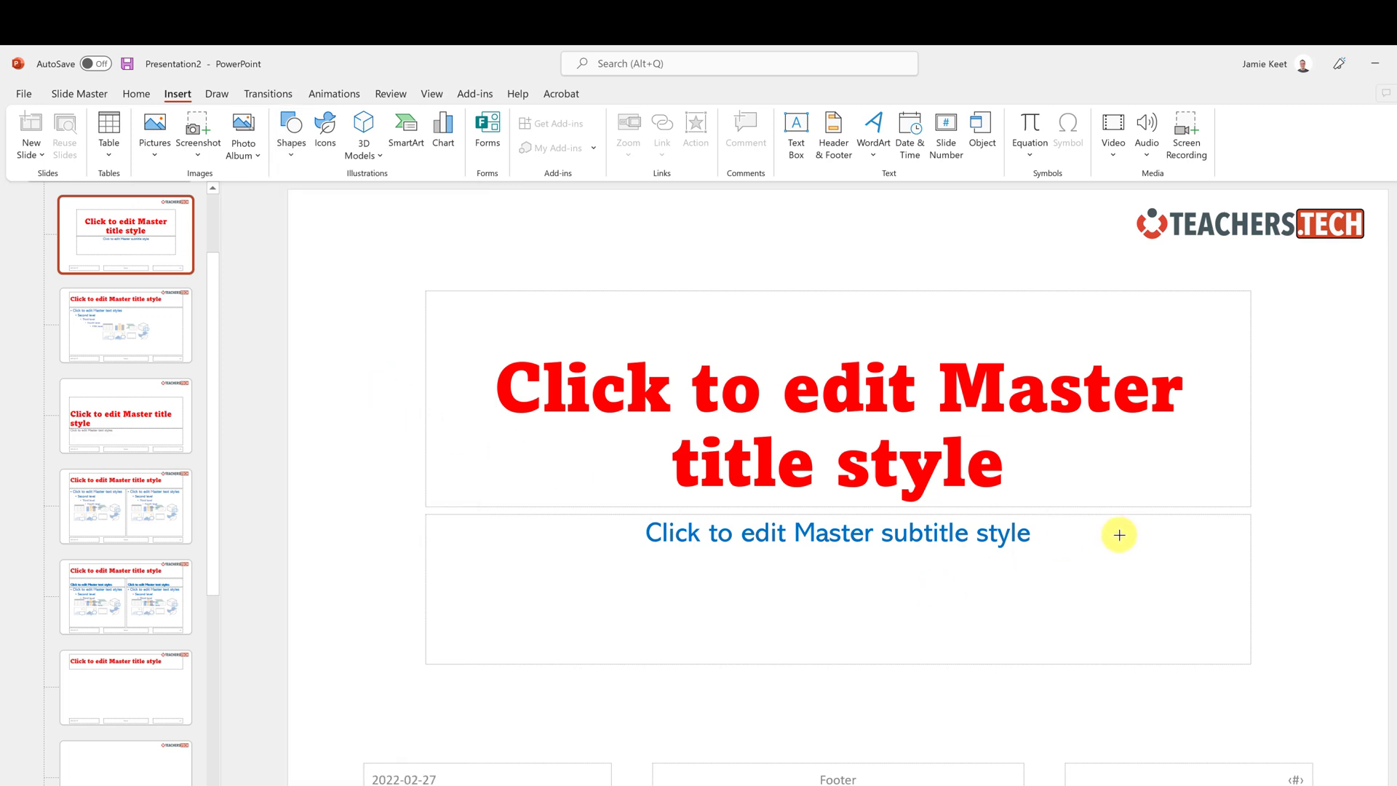
scroll(142, 331, up, 2)
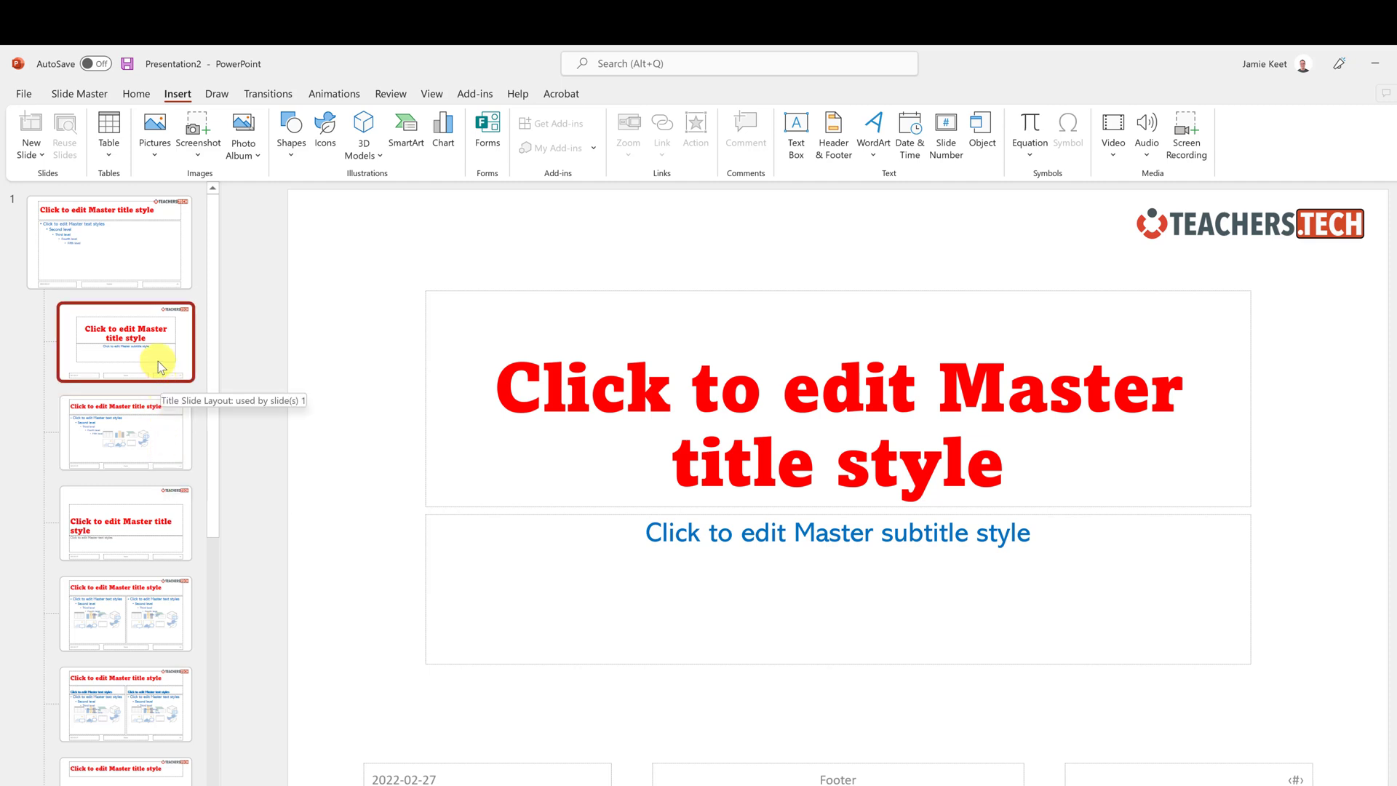
mouse_move(1090, 594)
mouse_down()
mouse_move(1200, 699)
mouse_move(1242, 707)
mouse_up()
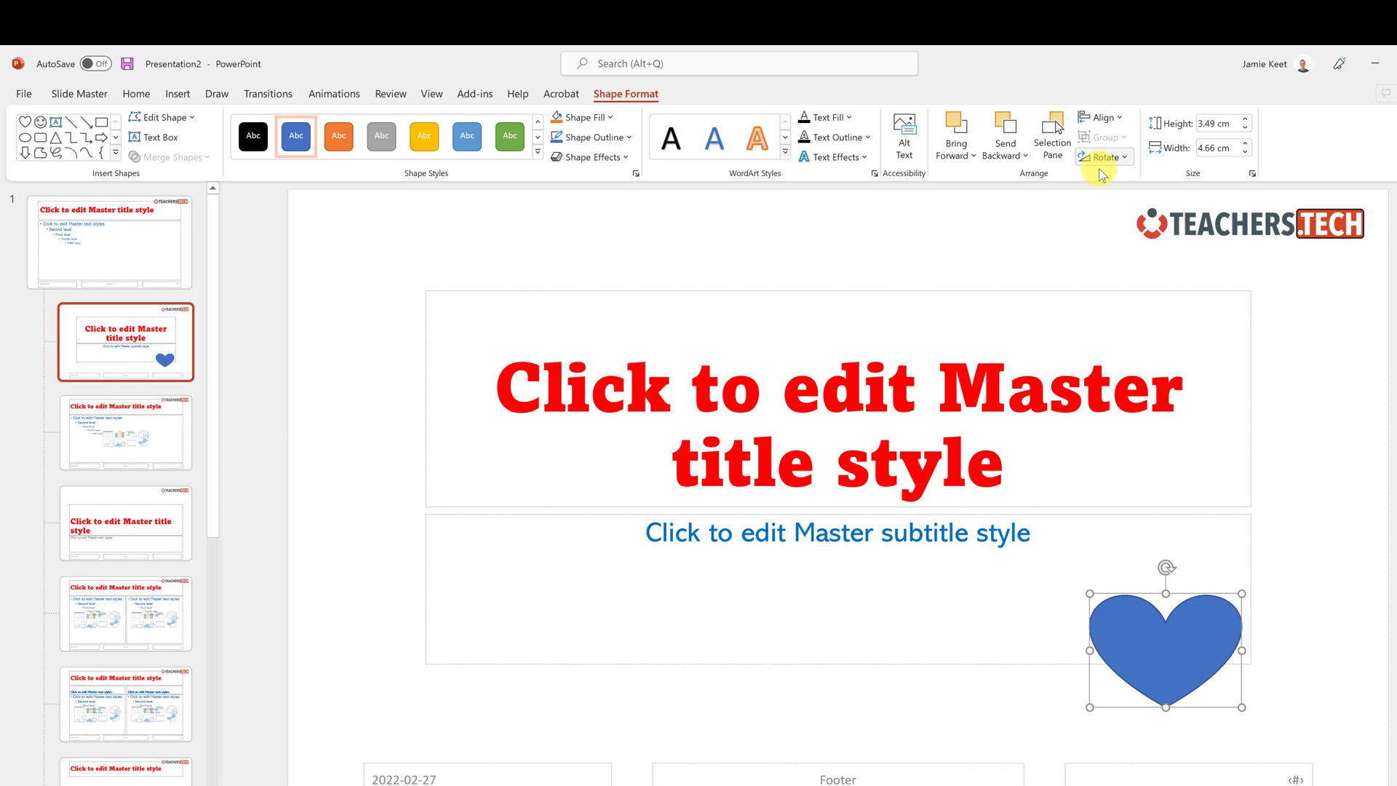
Step: Close Master View and check the heart on the title slide
click(102, 94)
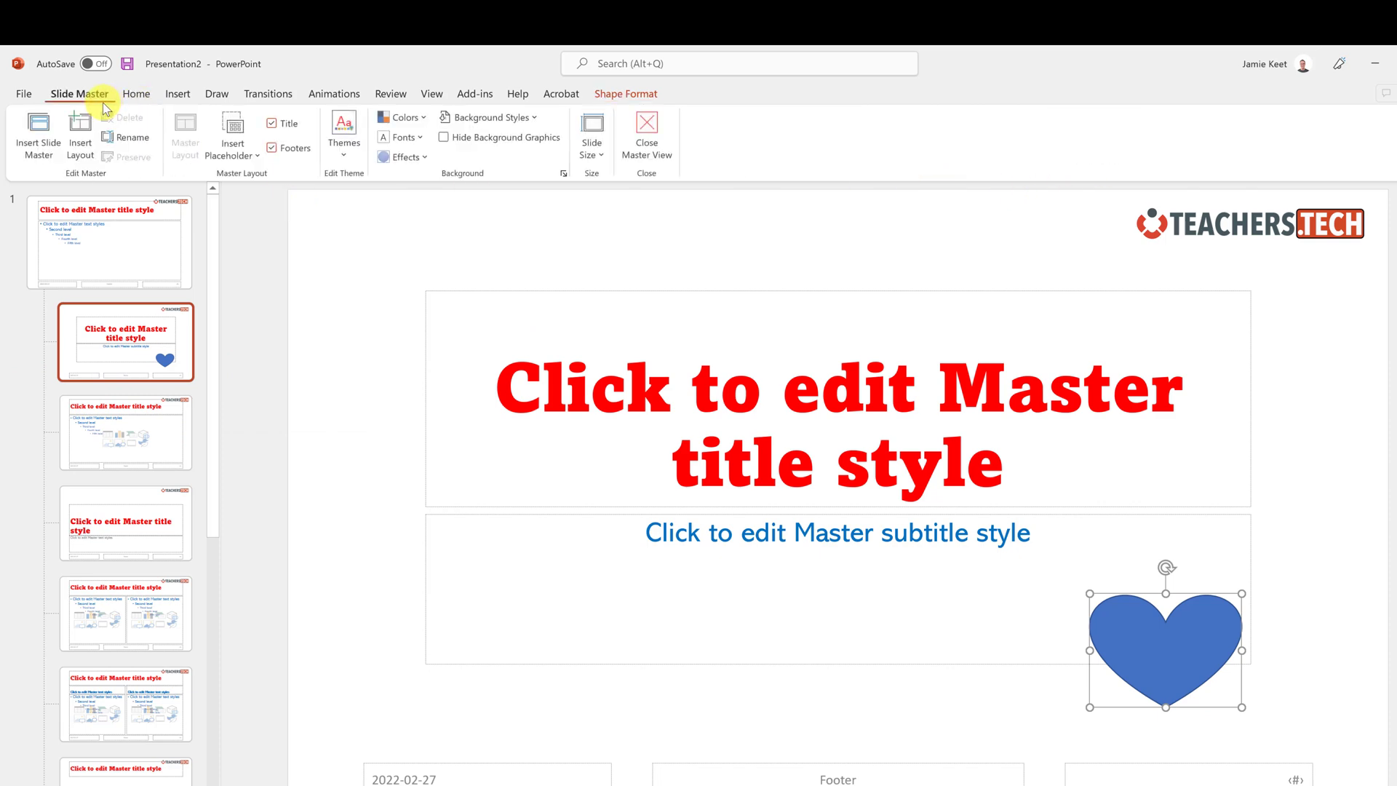
click(652, 140)
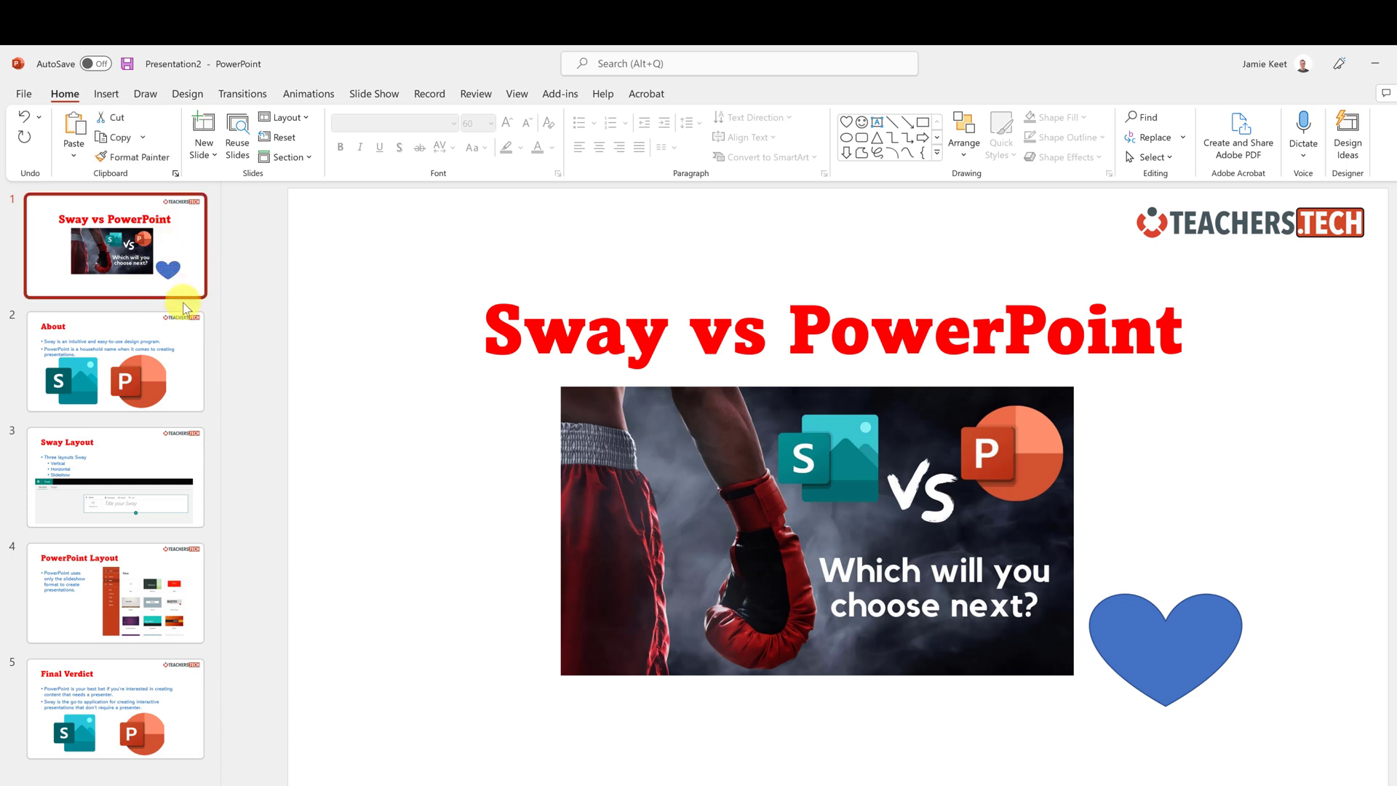
click(1161, 626)
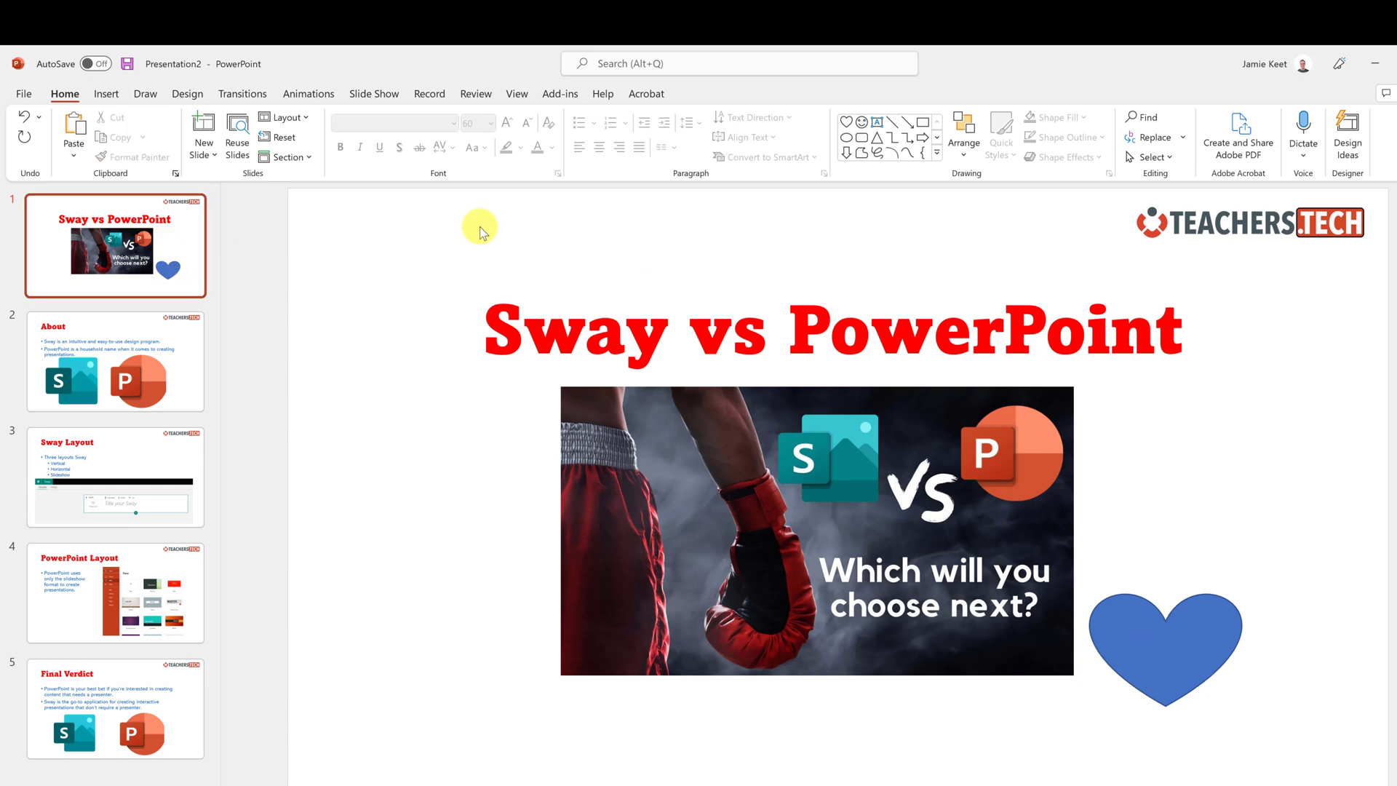
Step: Return to Slide Master view and delete the heart from the Title Slide layout
click(529, 99)
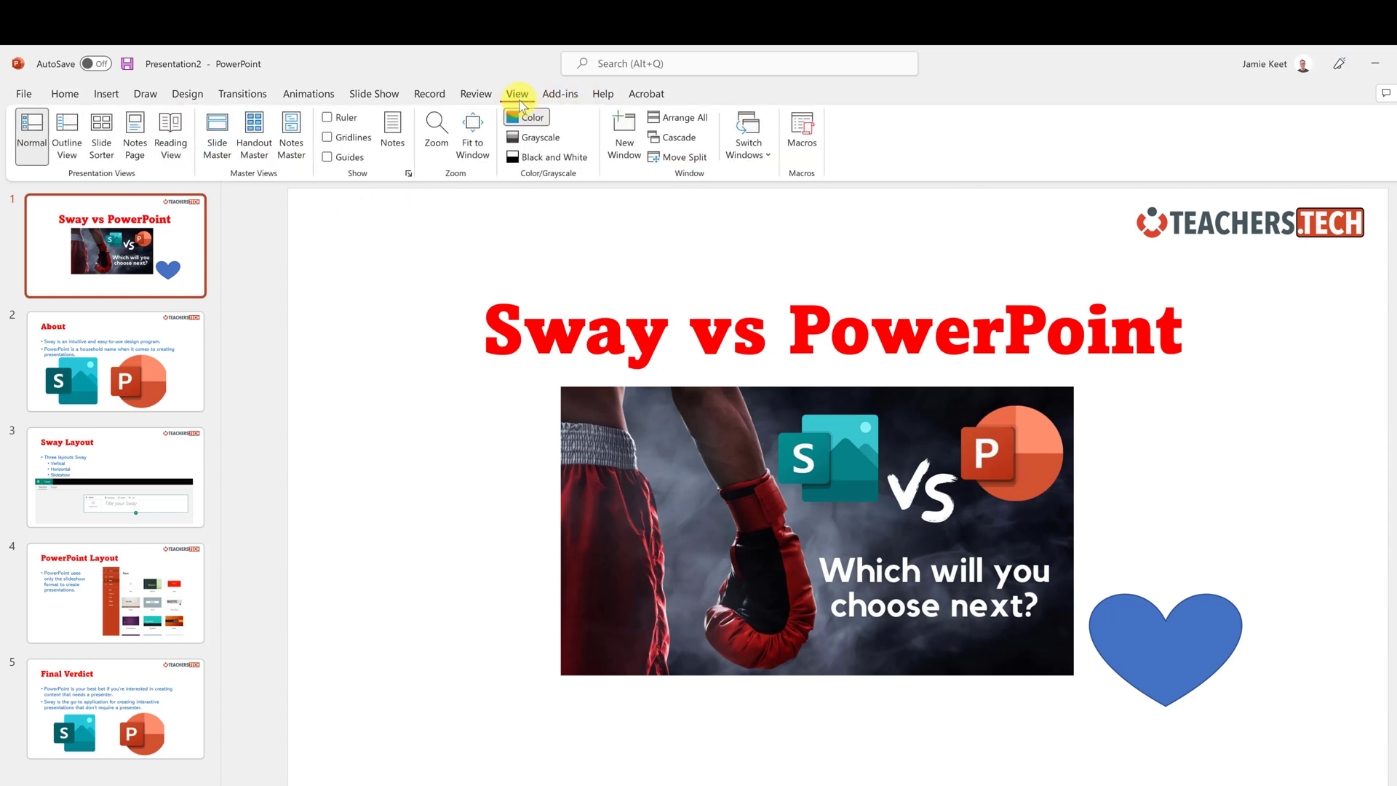
click(217, 131)
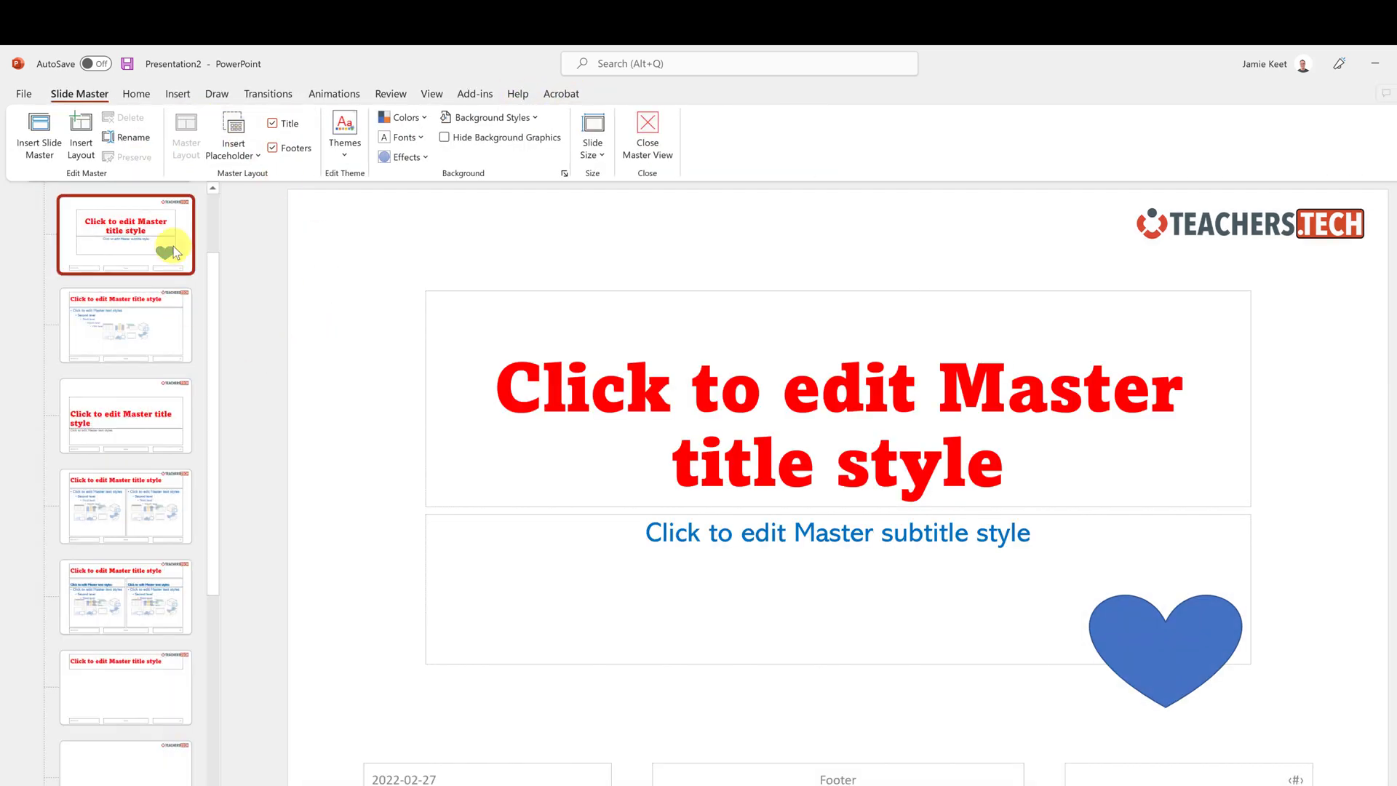
click(1144, 641)
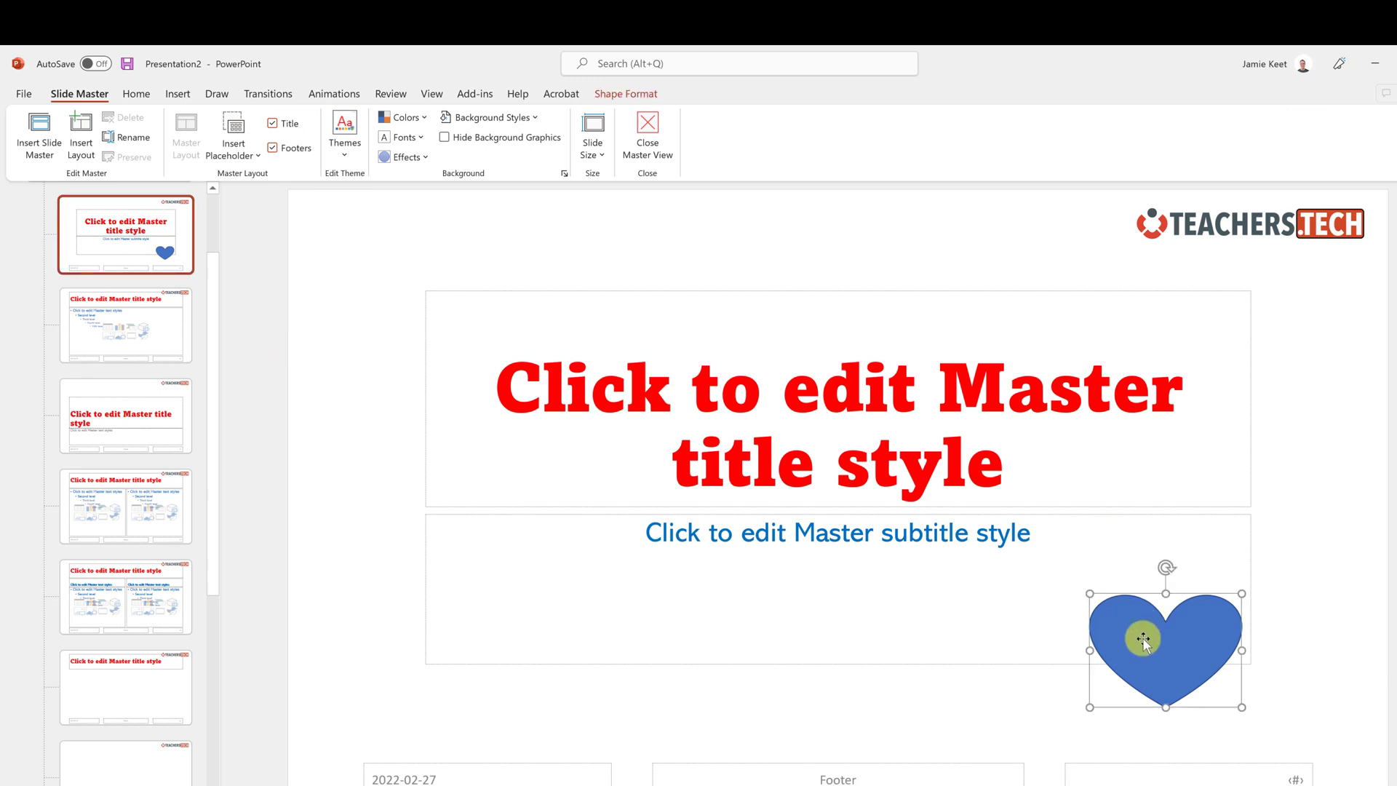
key(Delete)
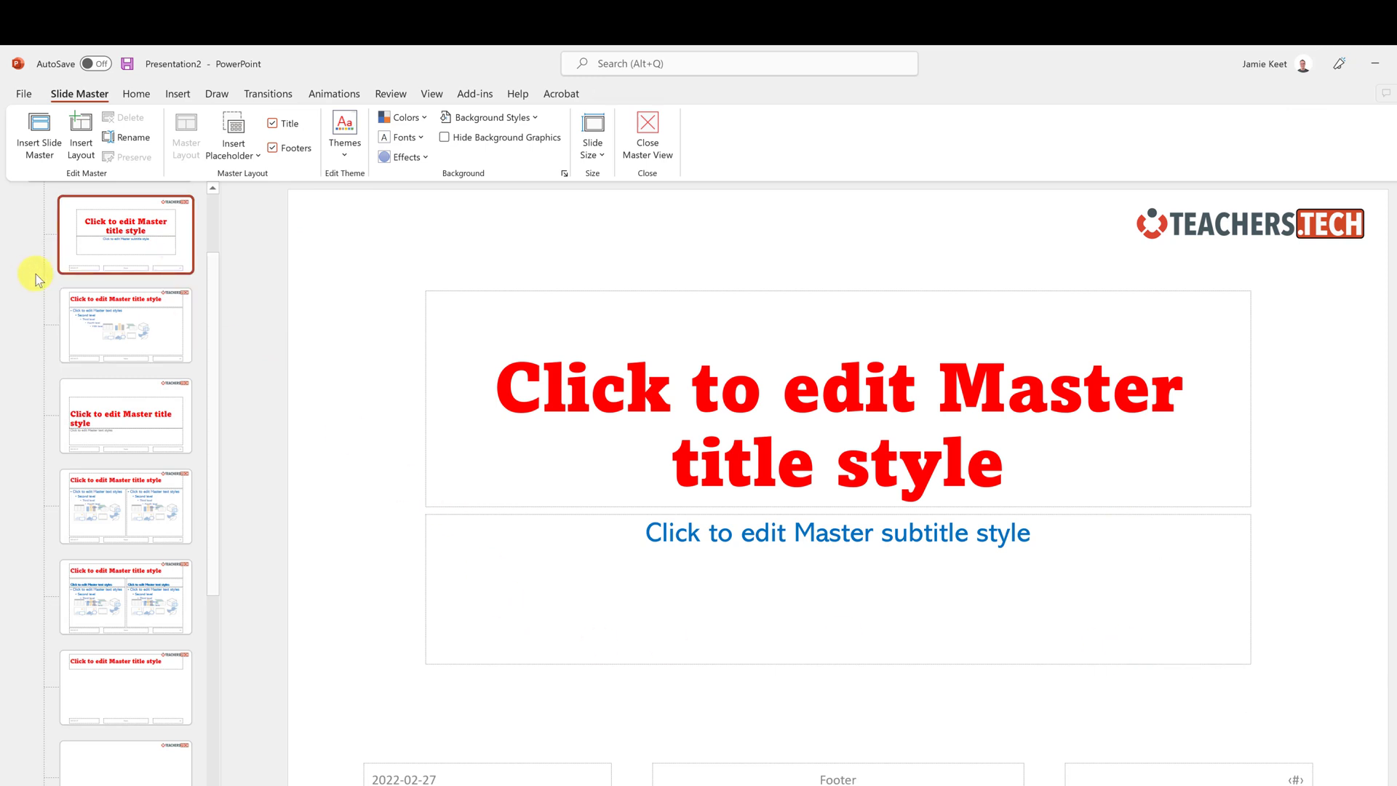
Step: Draw a lightning bolt on the right of the Title and Content layout and close Master View
click(182, 351)
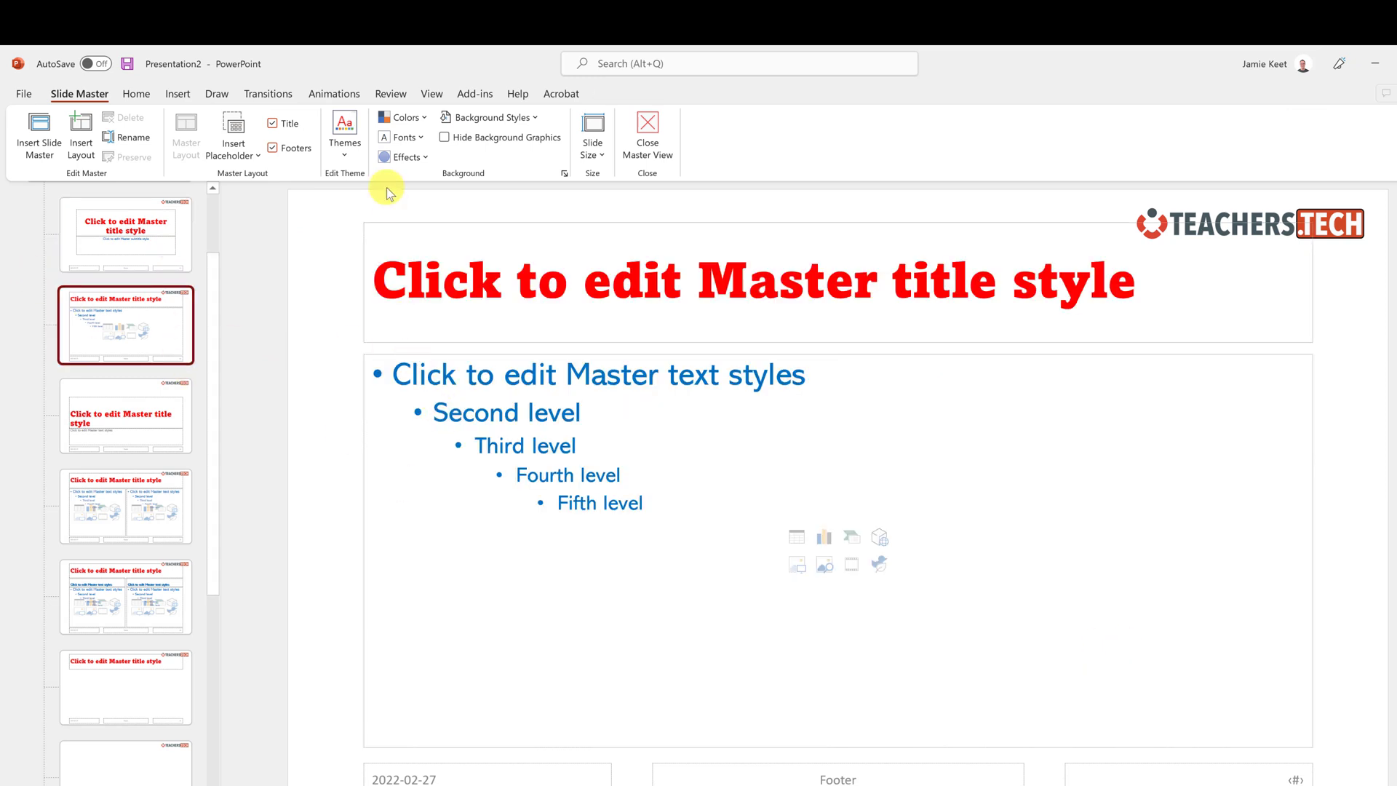
click(177, 93)
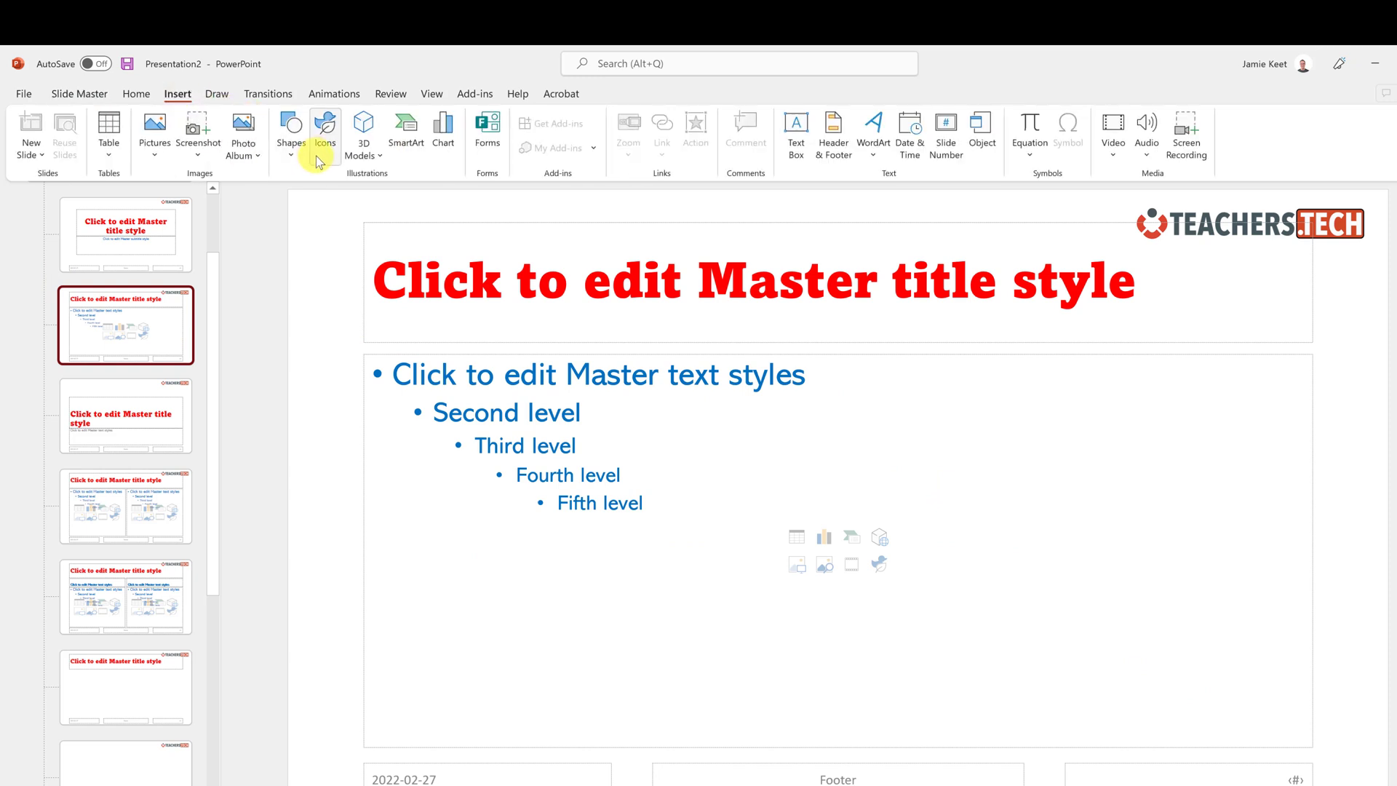
click(291, 138)
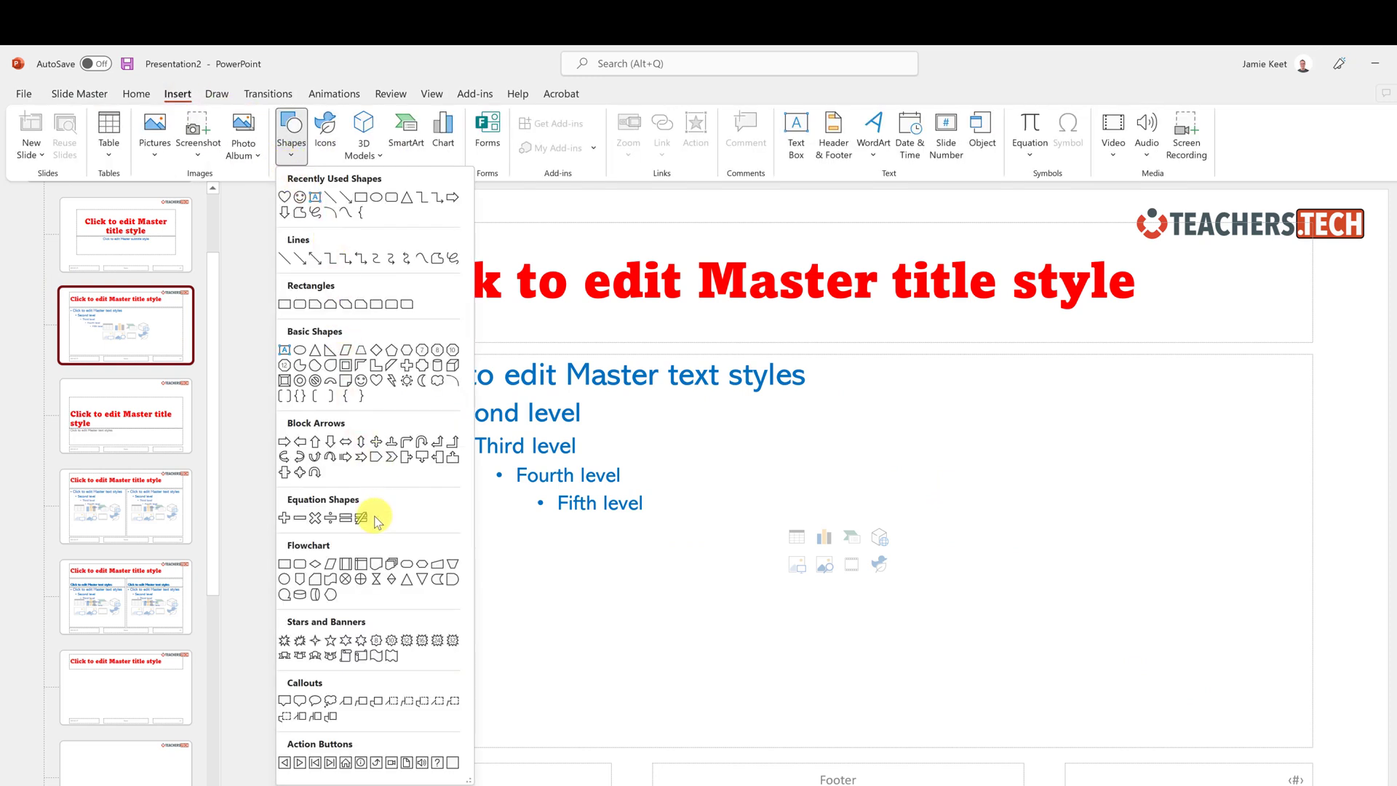
click(393, 379)
mouse_move(1052, 500)
mouse_down()
mouse_move(1263, 714)
mouse_move(1244, 687)
mouse_up()
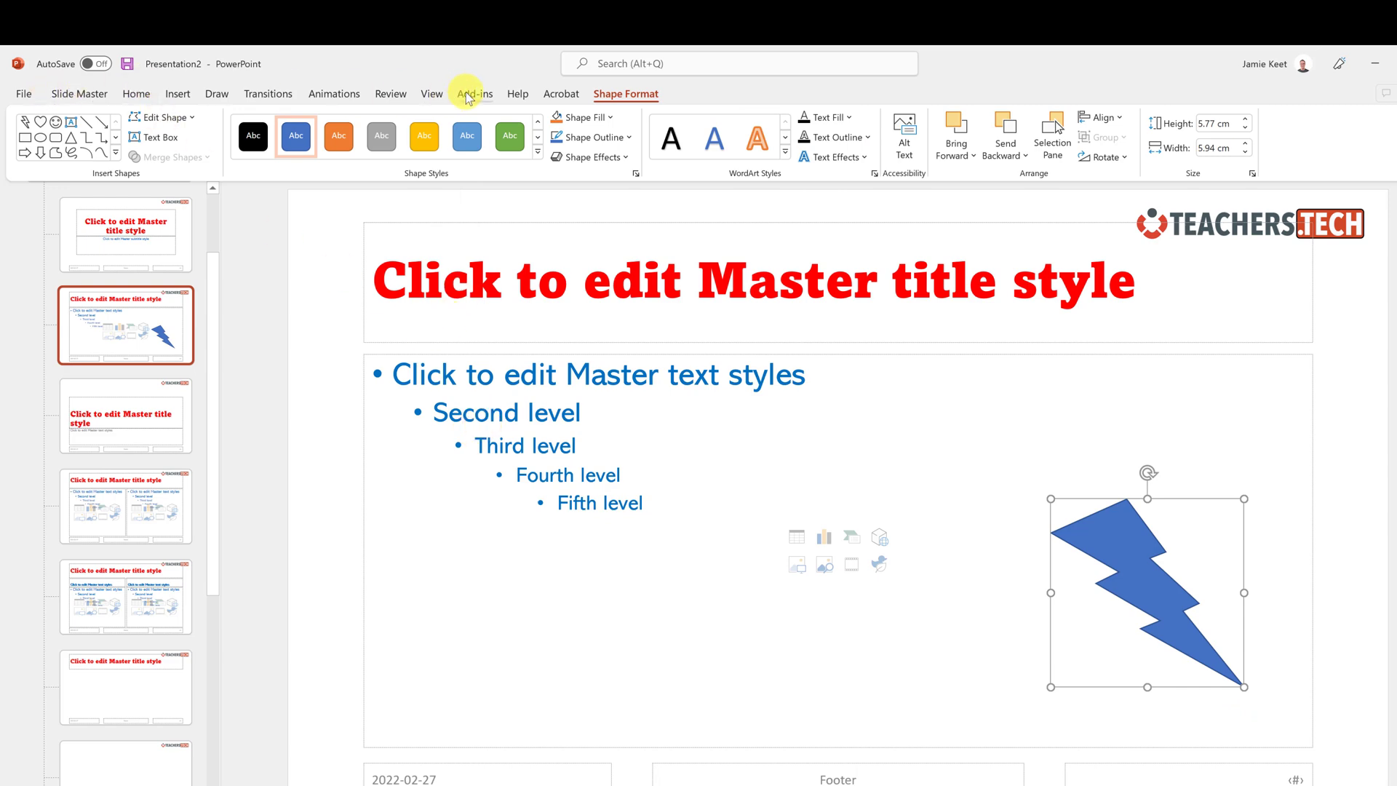
click(80, 95)
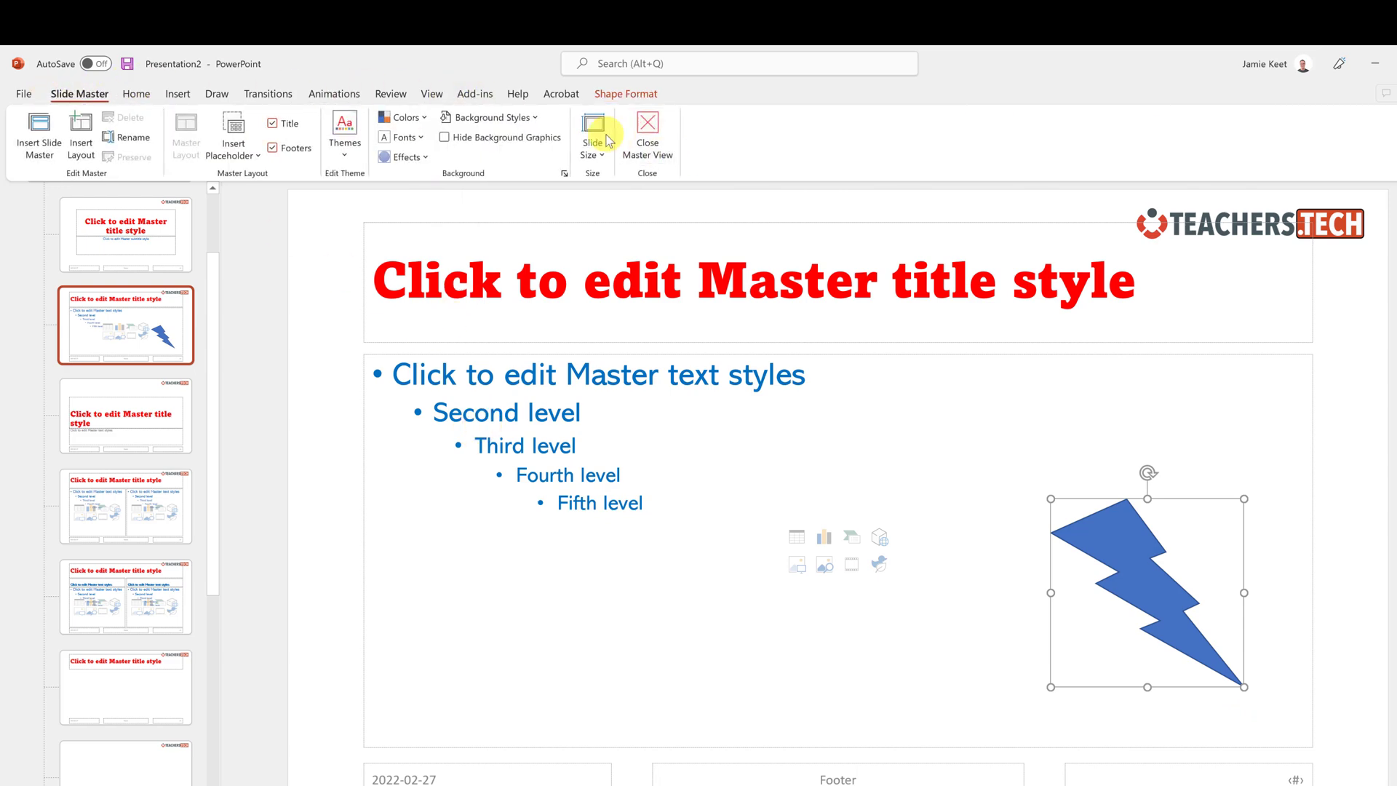
click(647, 131)
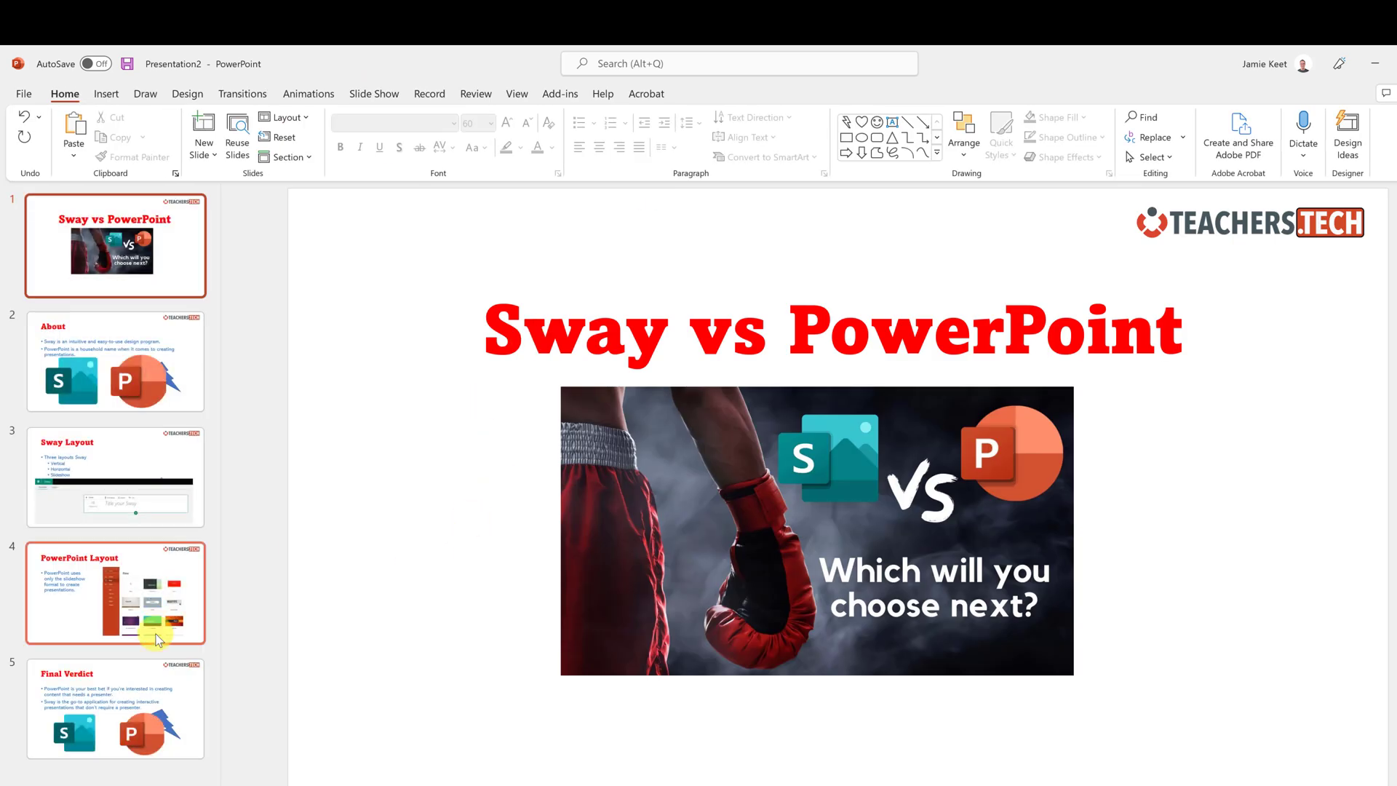
Step: Review the Final Verdict, About and PowerPoint Layout slides, selecting their pictures
click(168, 710)
click(145, 379)
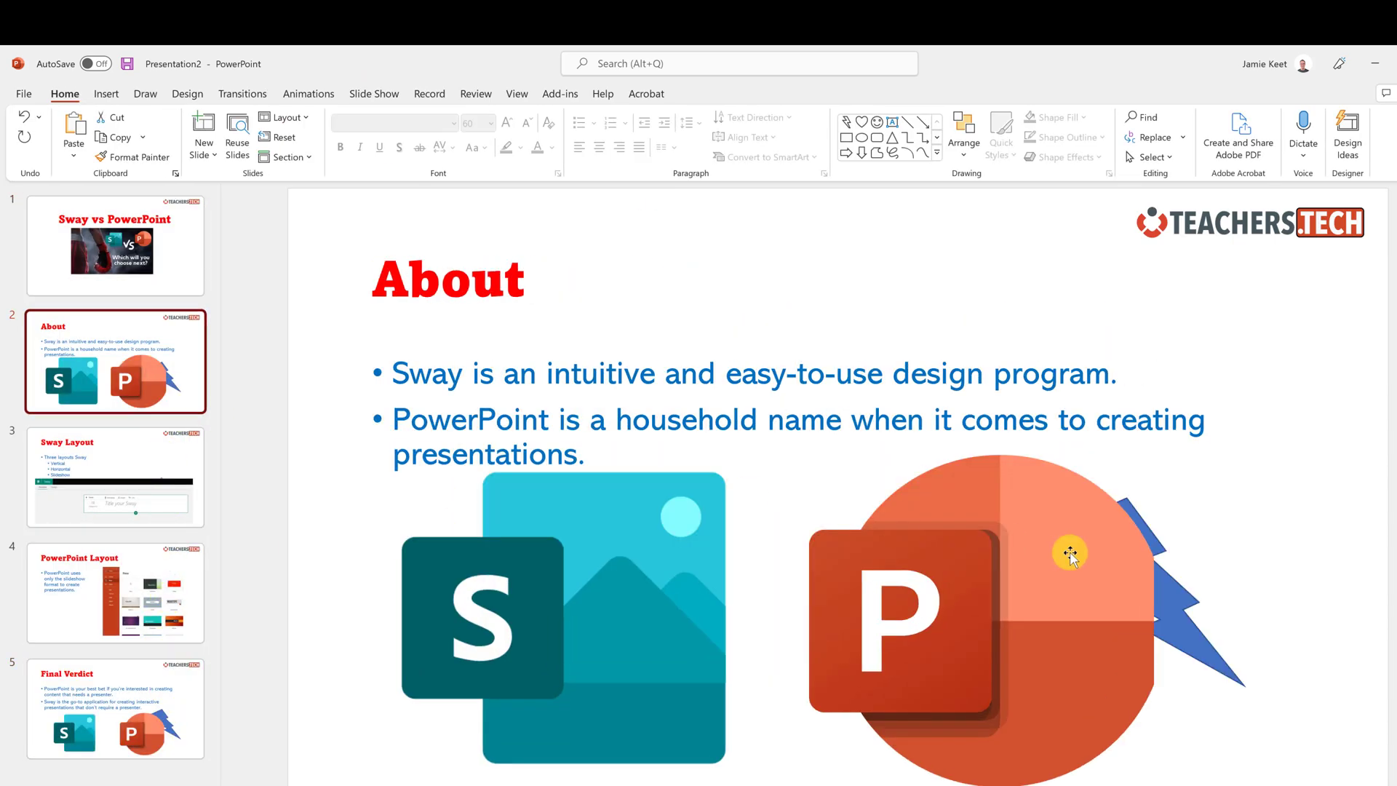
click(1079, 613)
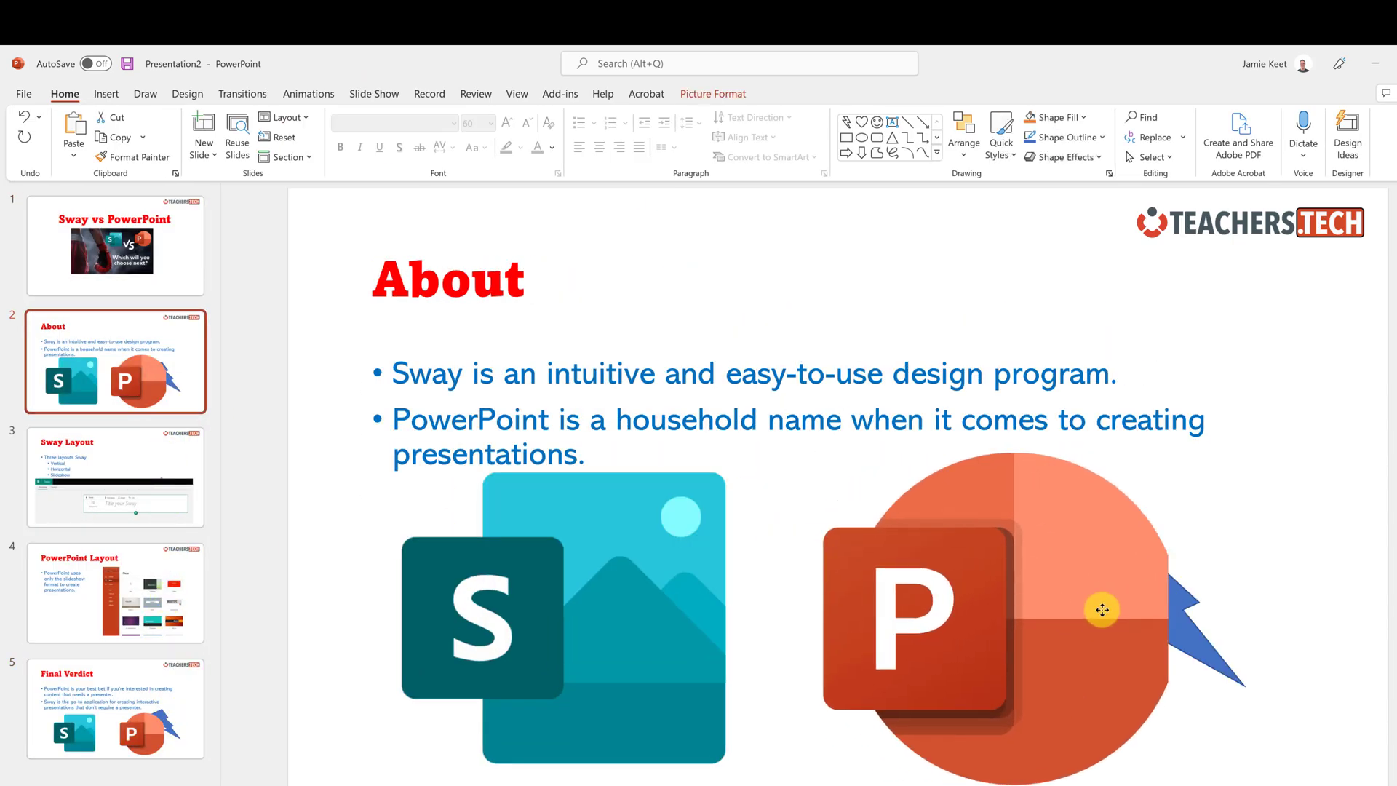
click(162, 626)
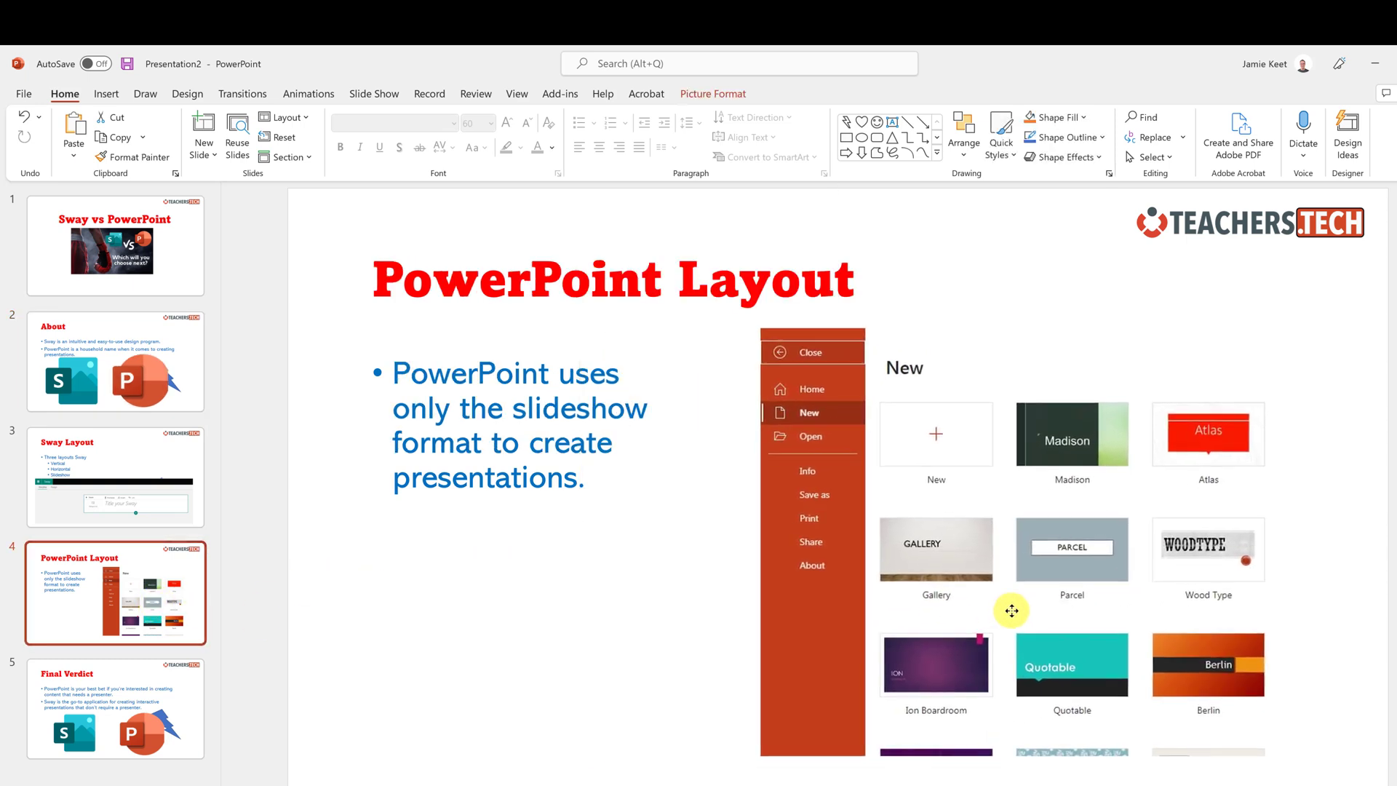
click(828, 617)
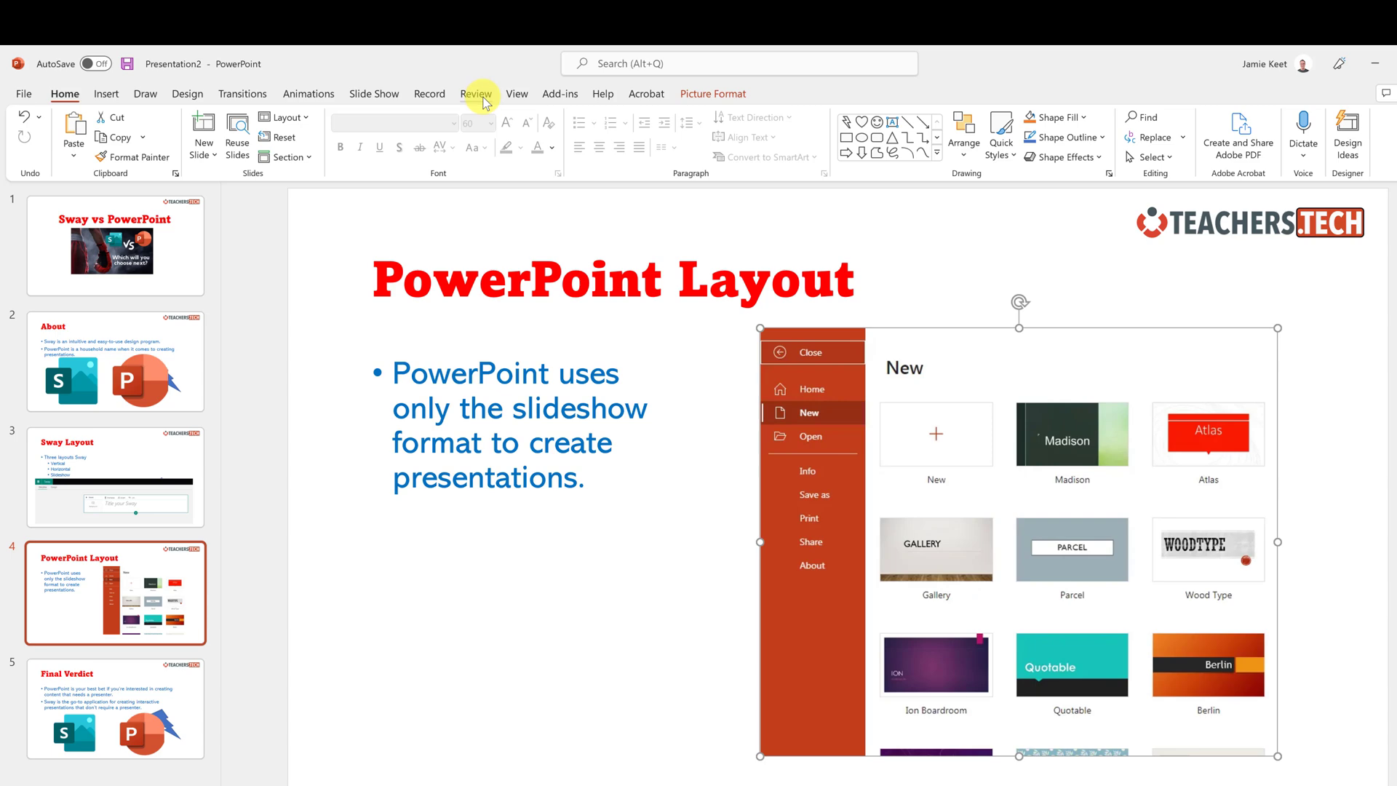
Step: Create a new blank presentation, Presentation3, from the File start screen
click(29, 95)
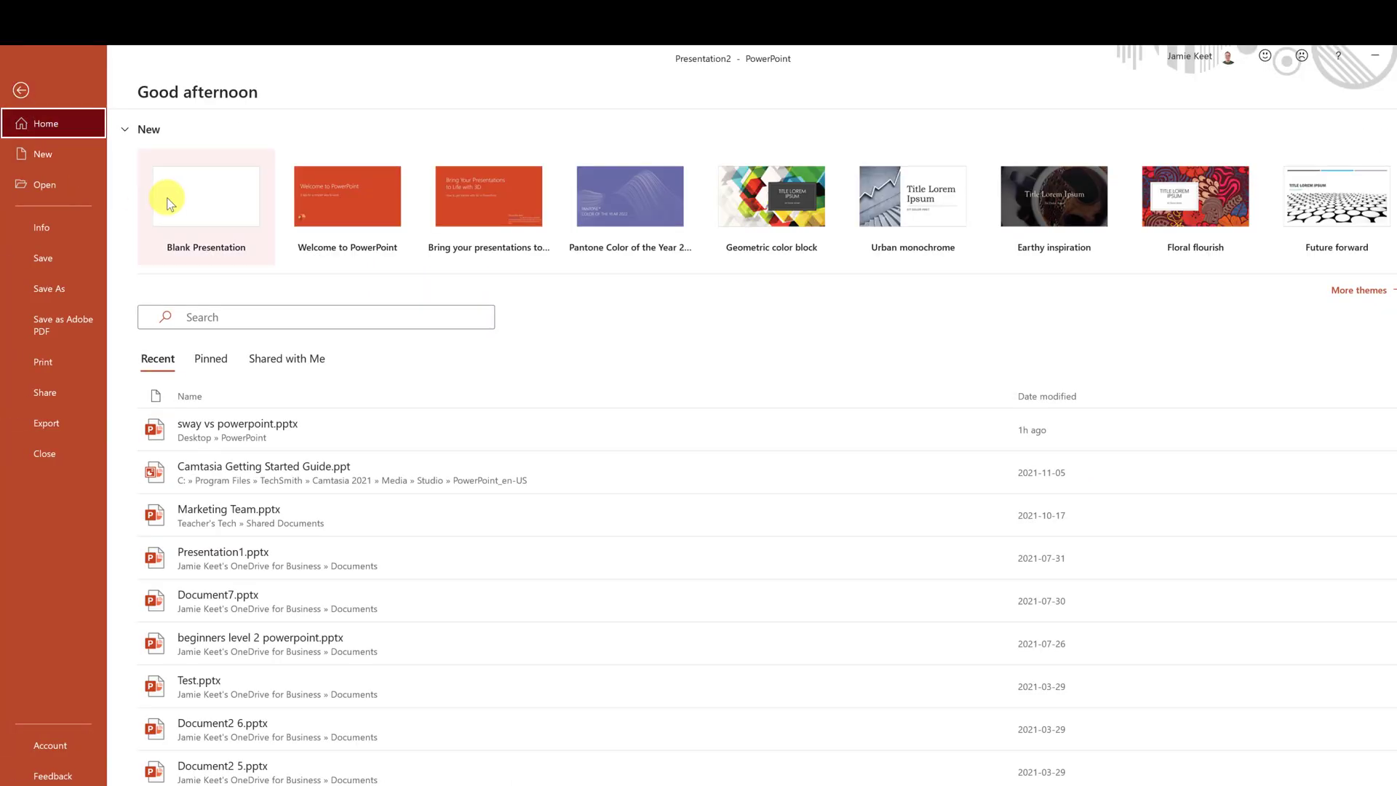
click(195, 189)
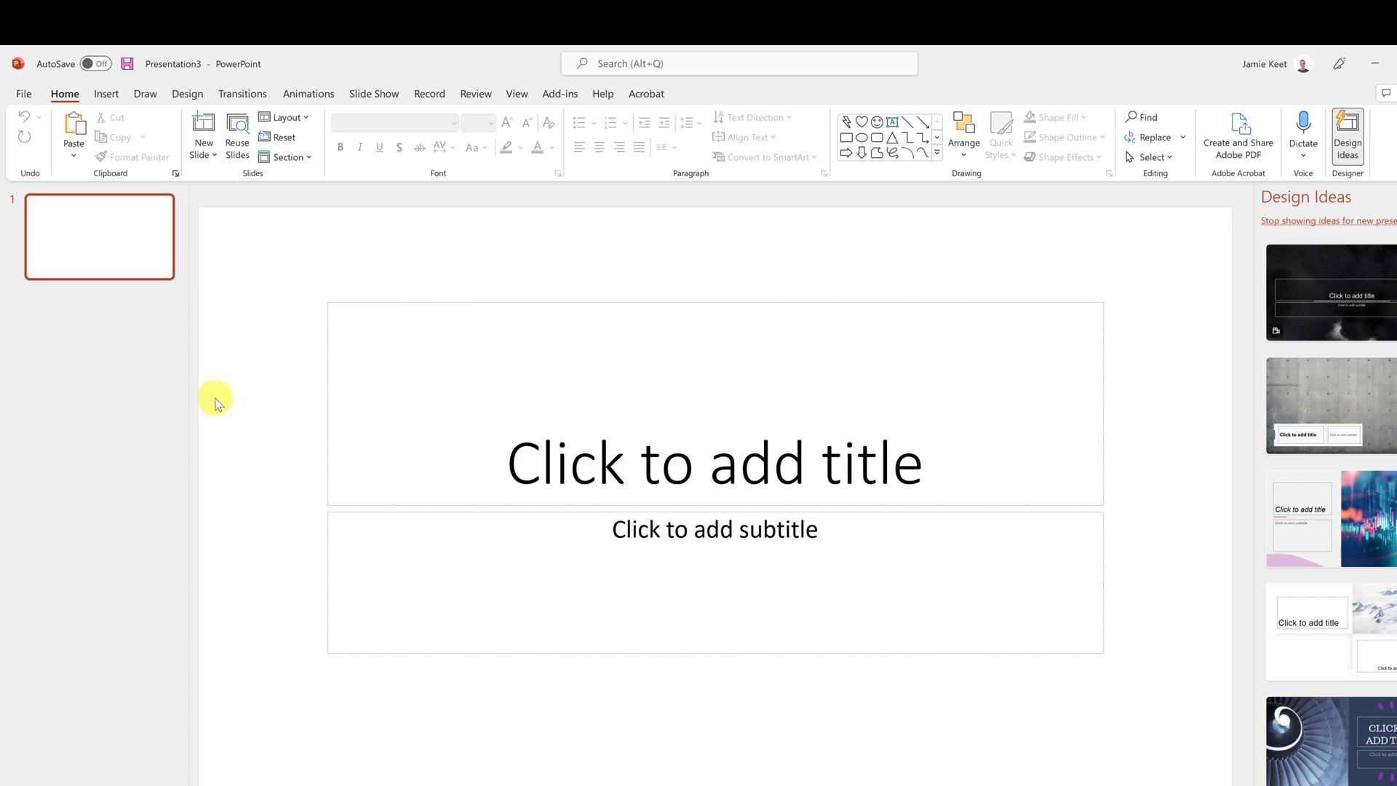
click(519, 95)
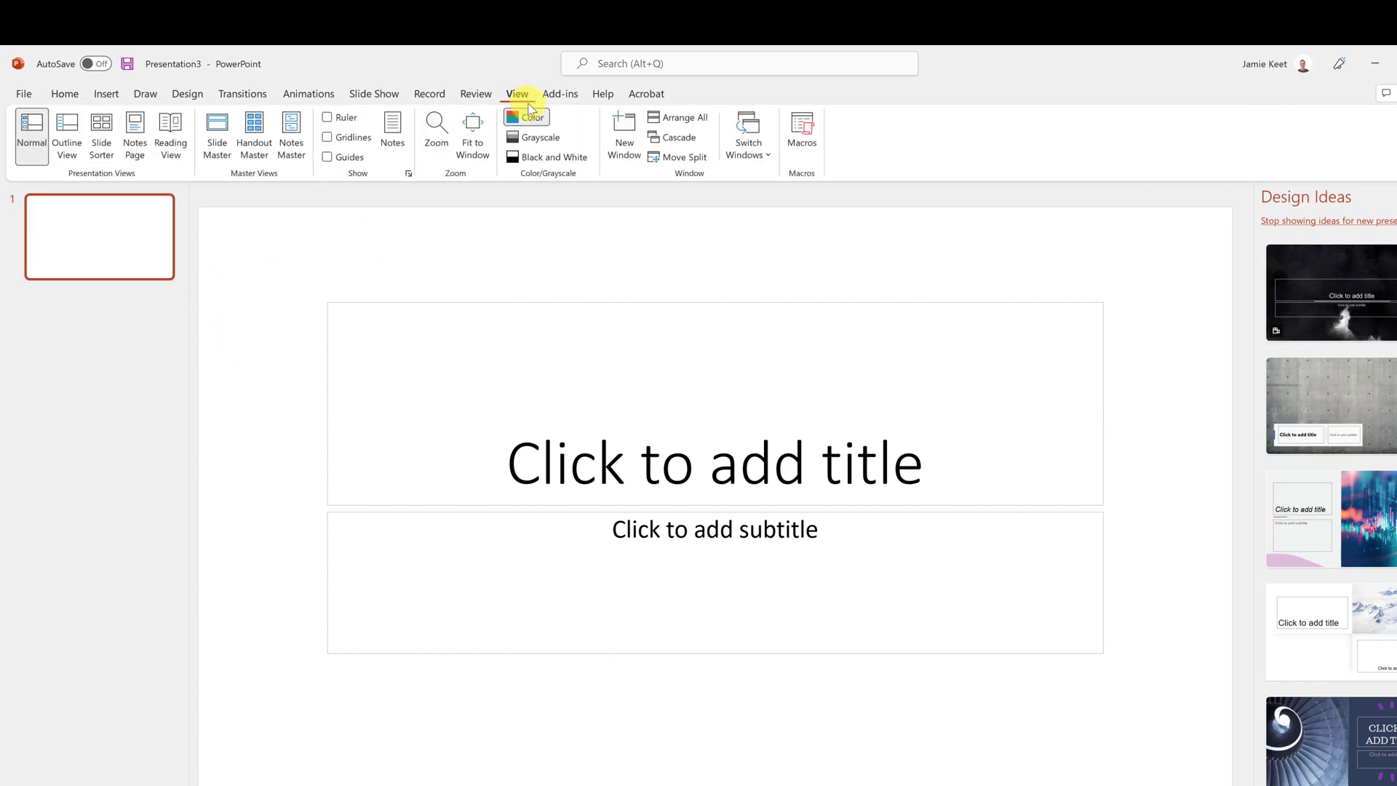
Step: In Slide Master view, insert the Teachers Tech logo, halve its width and move it upper right
click(218, 125)
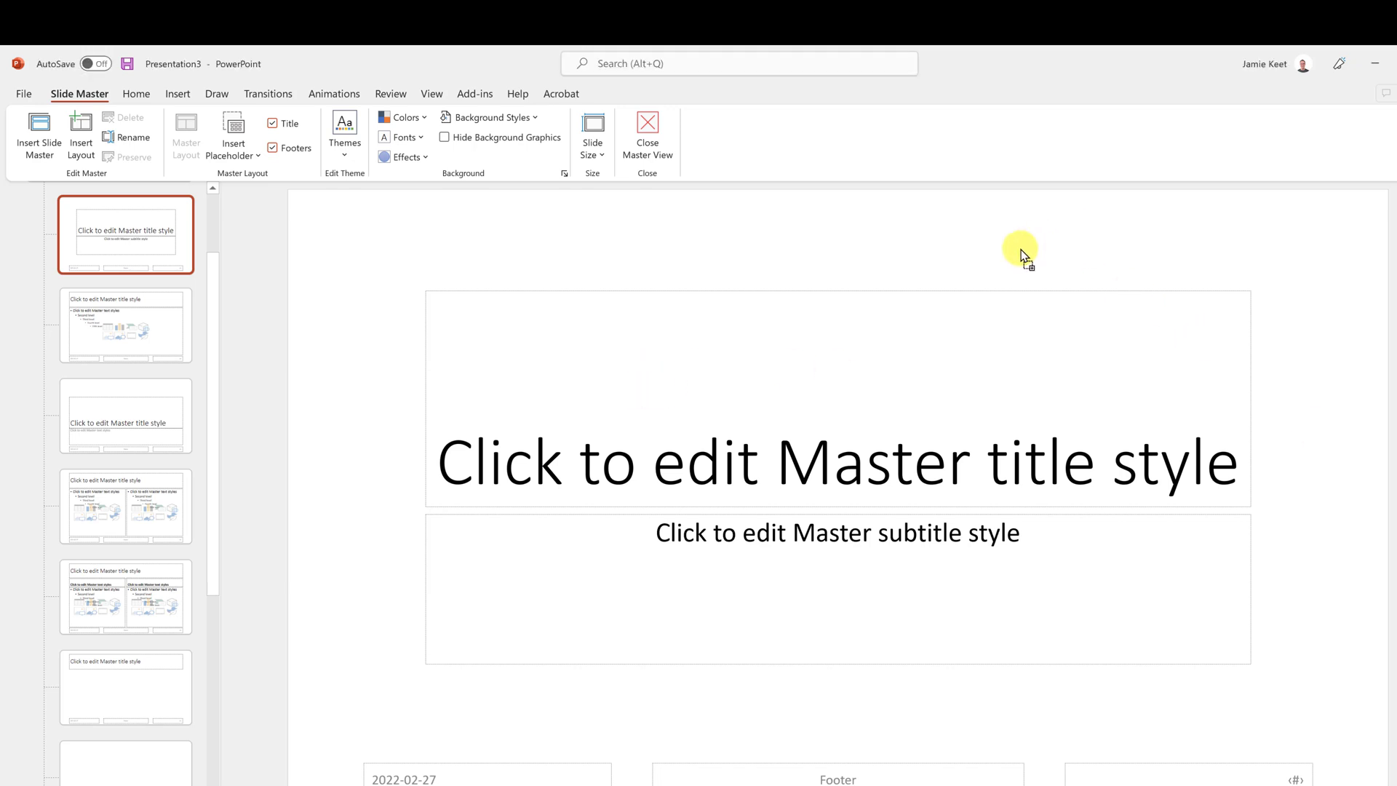
drag(1020, 250, 1020, 250)
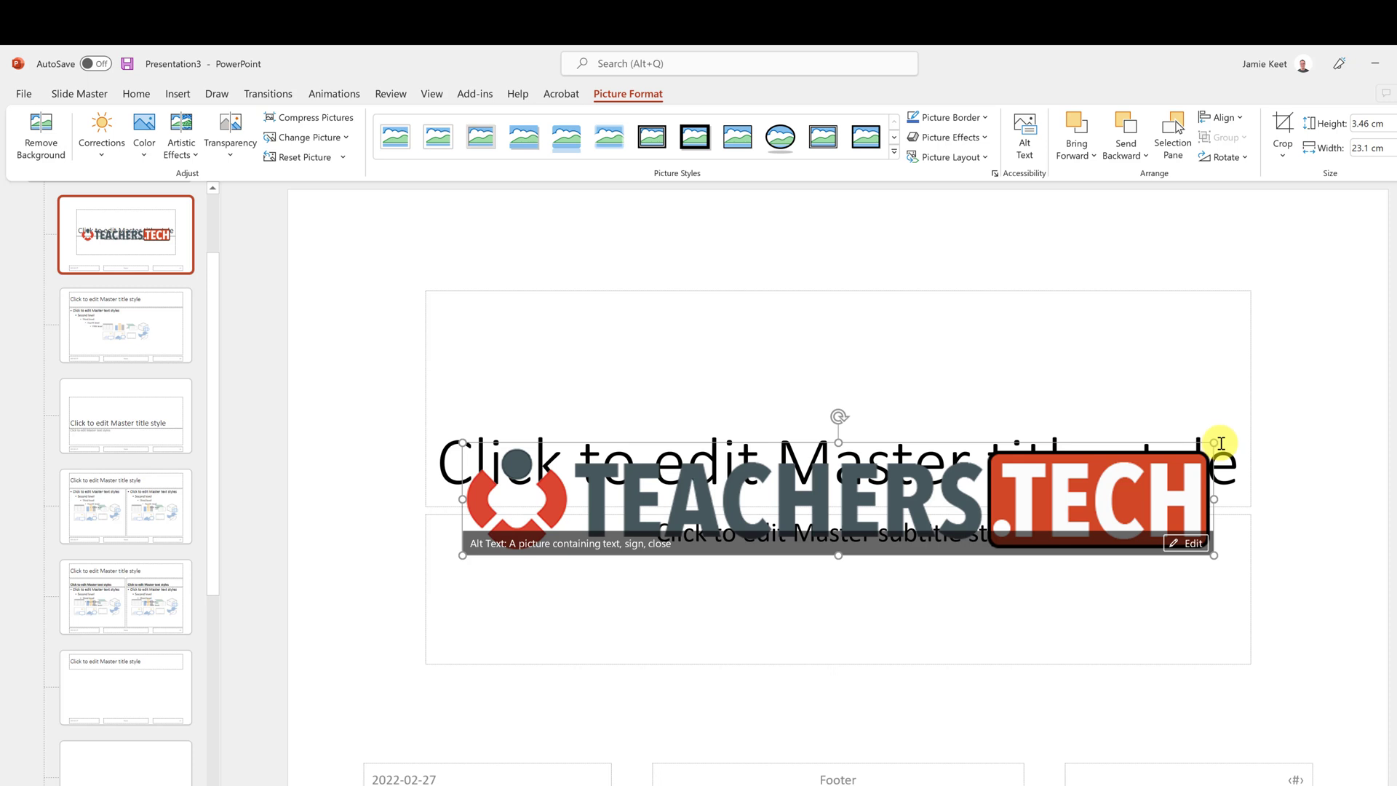
drag(1218, 442, 897, 497)
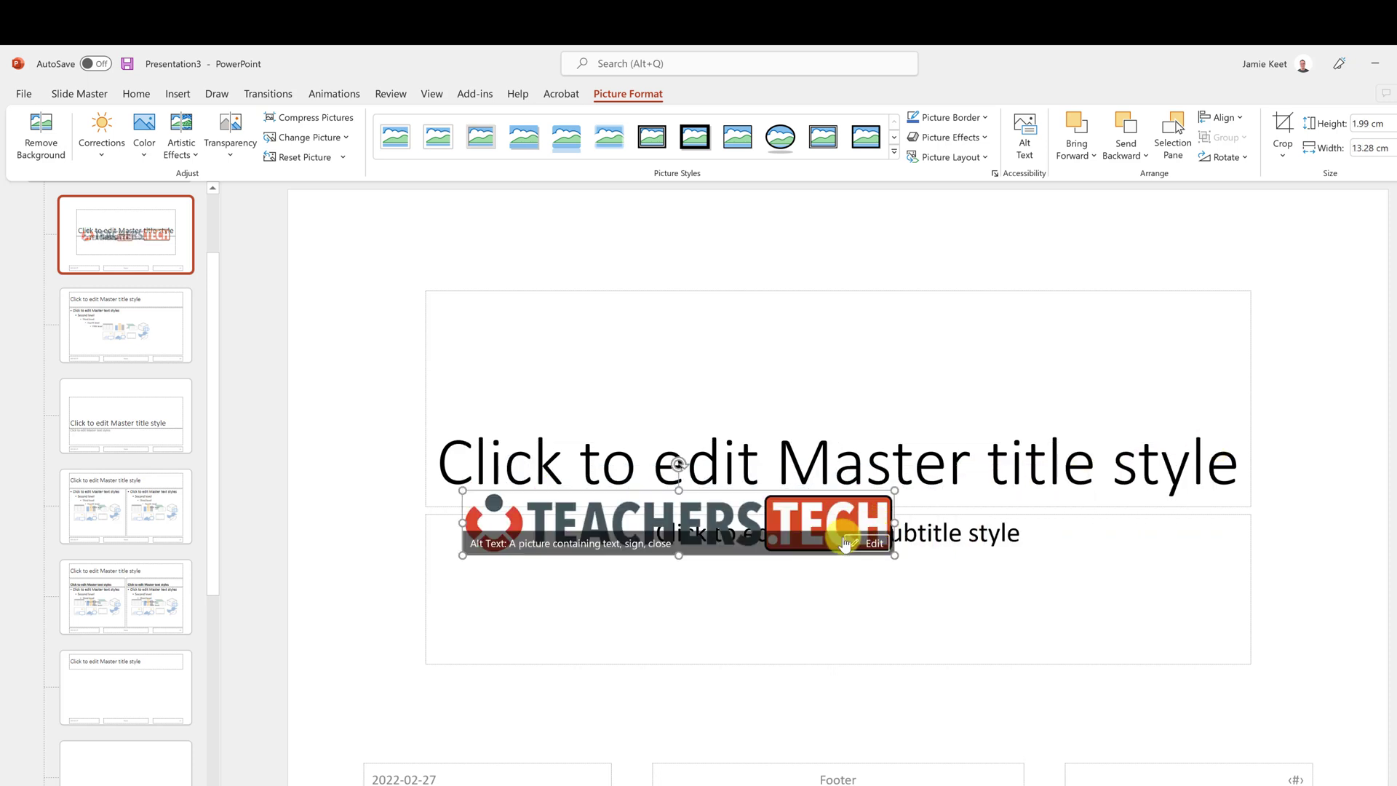
drag(1132, 422, 1237, 233)
triple_click(873, 488)
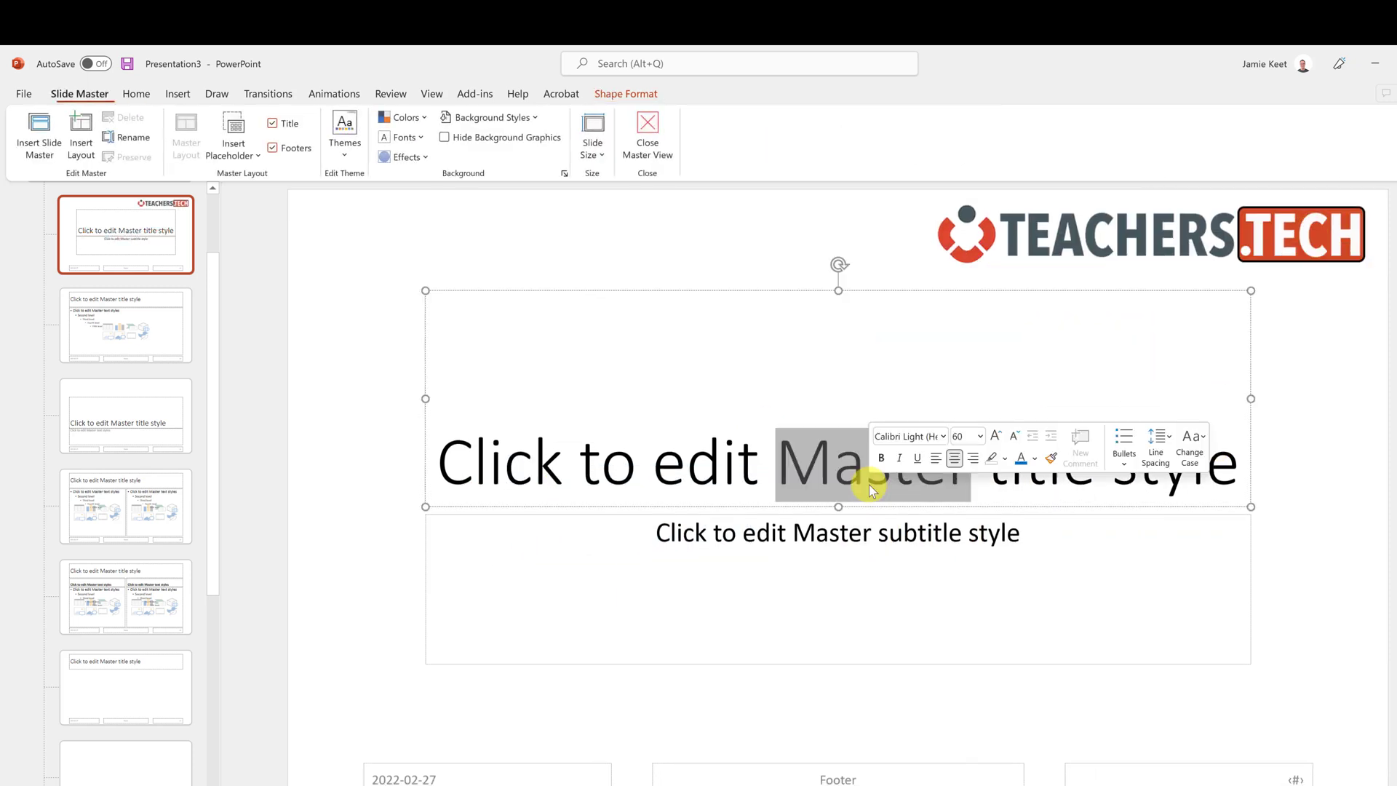
right_click(743, 462)
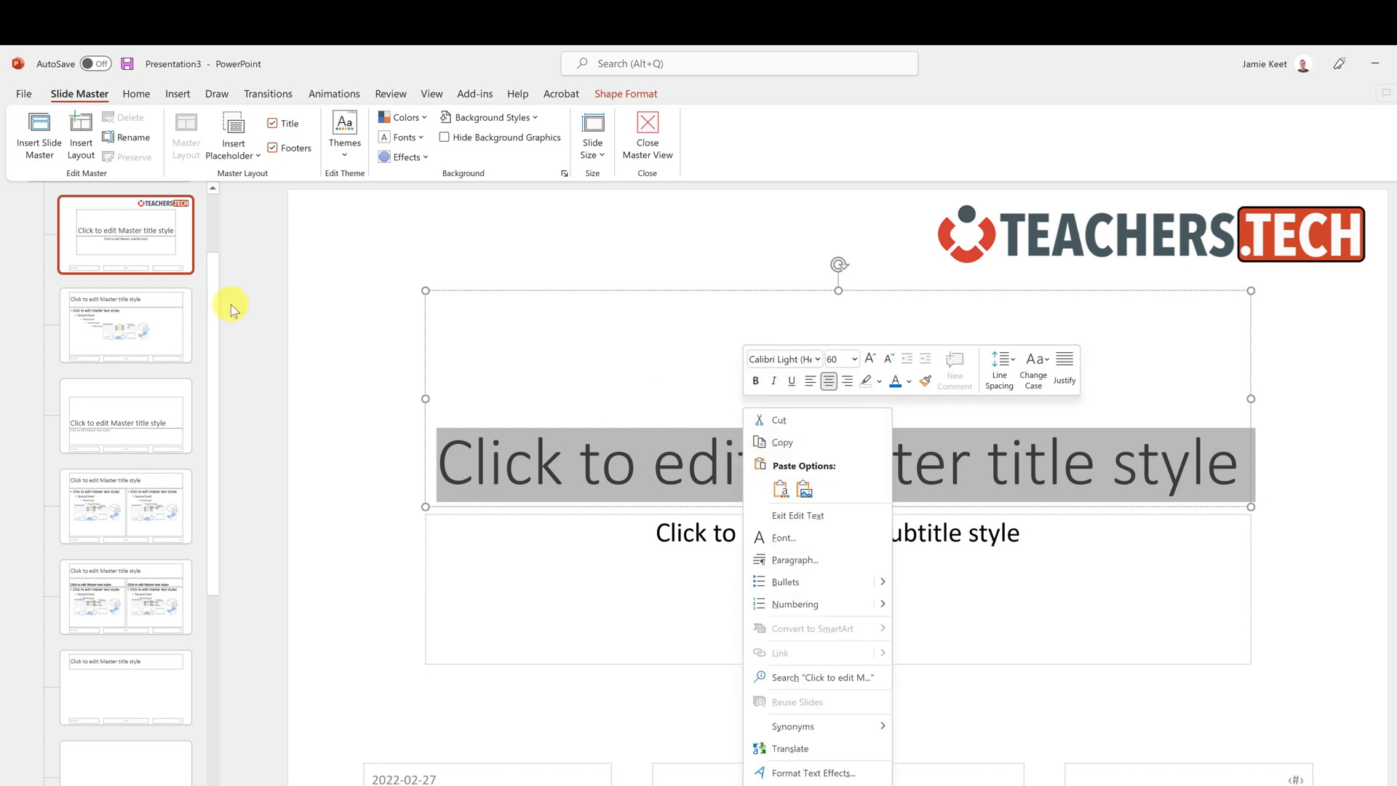
key(Escape)
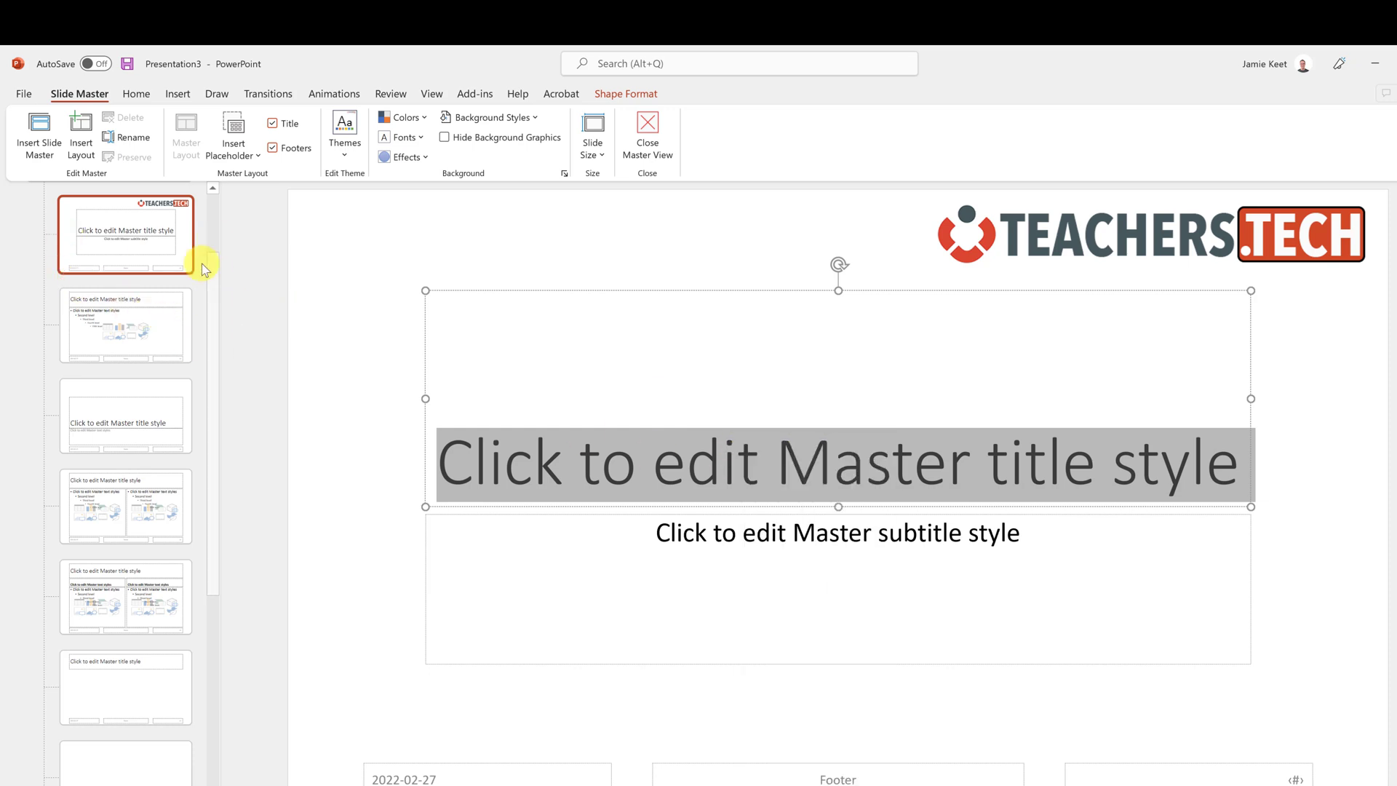
Step: Cut the logo from the layout and paste it at the top right of the slide master
drag(217, 283, 212, 172)
drag(147, 382, 1001, 260)
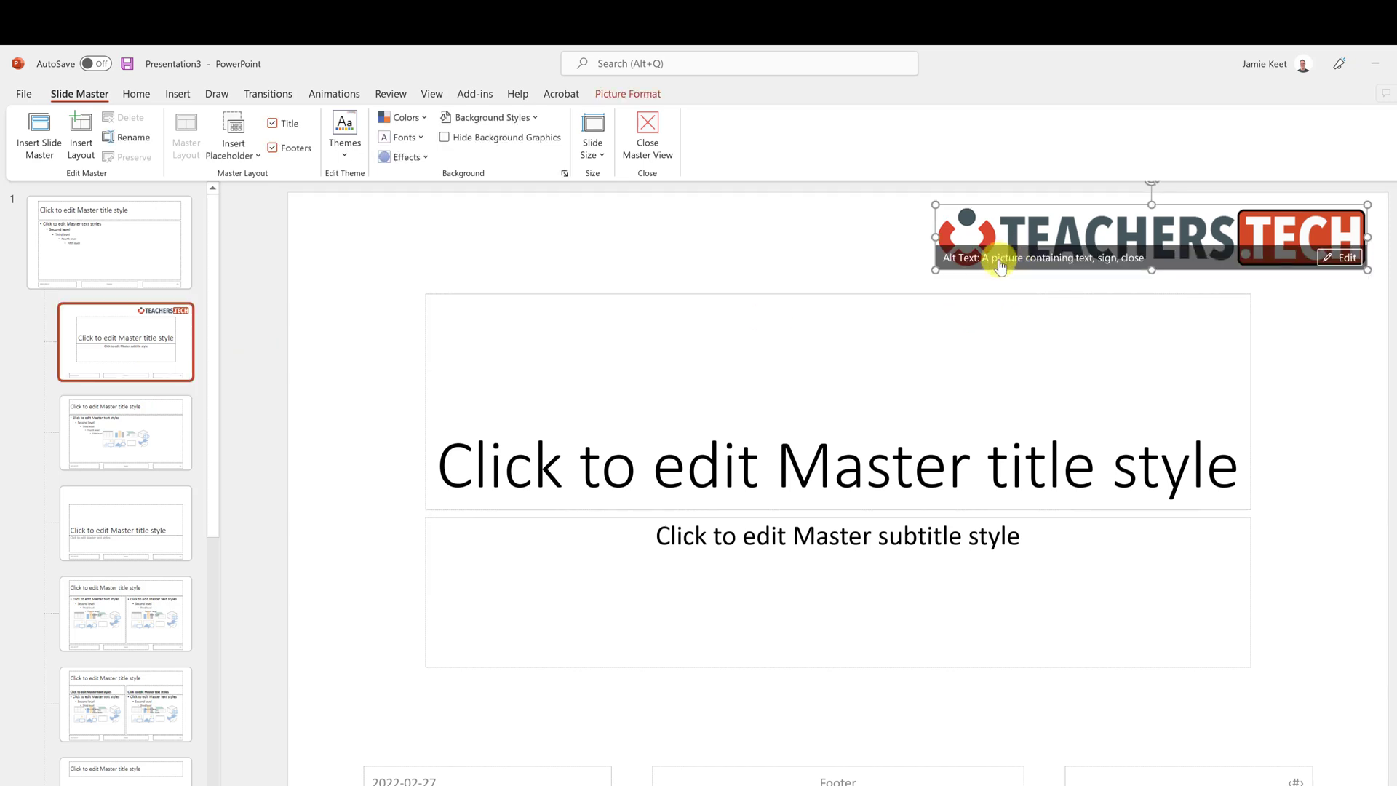
key(ctrl+x)
click(116, 243)
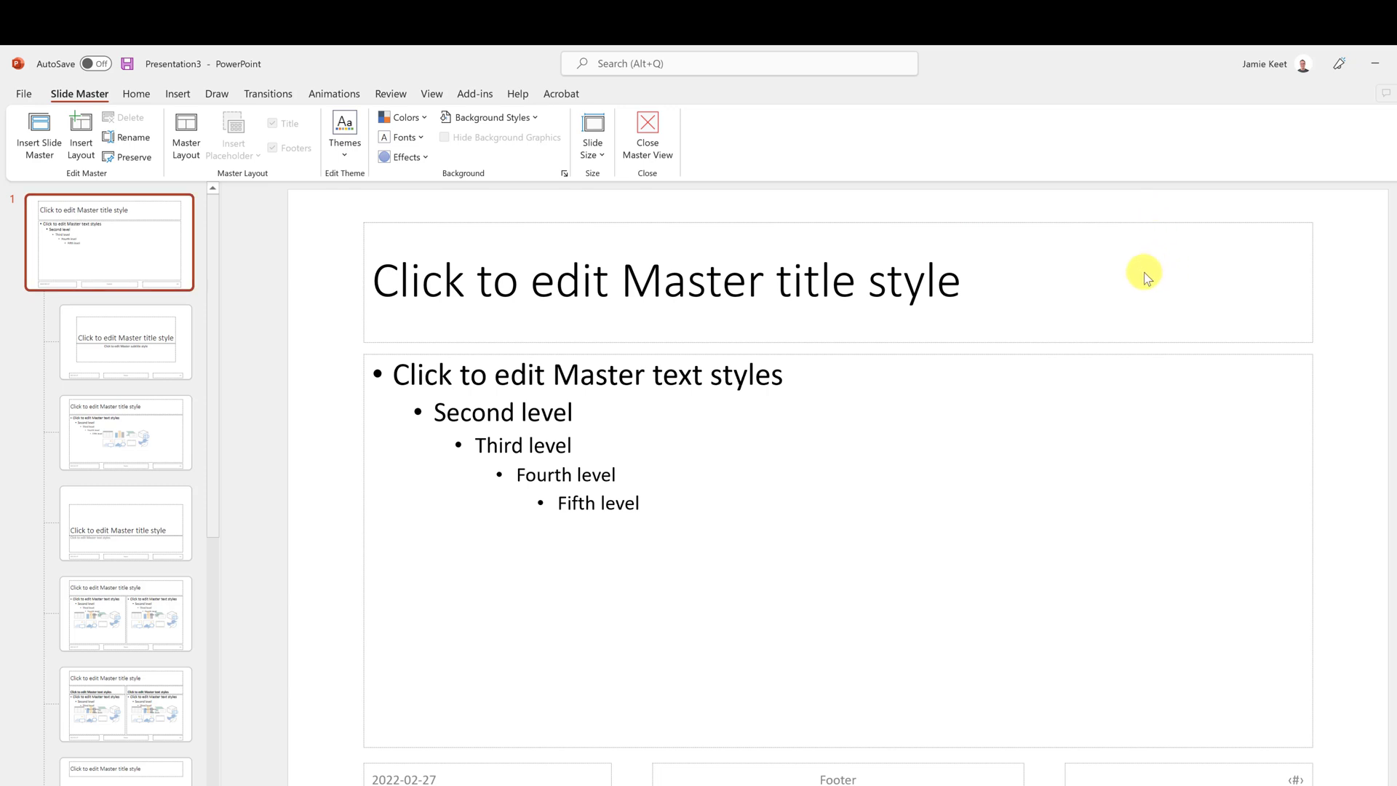
key(ctrl+v)
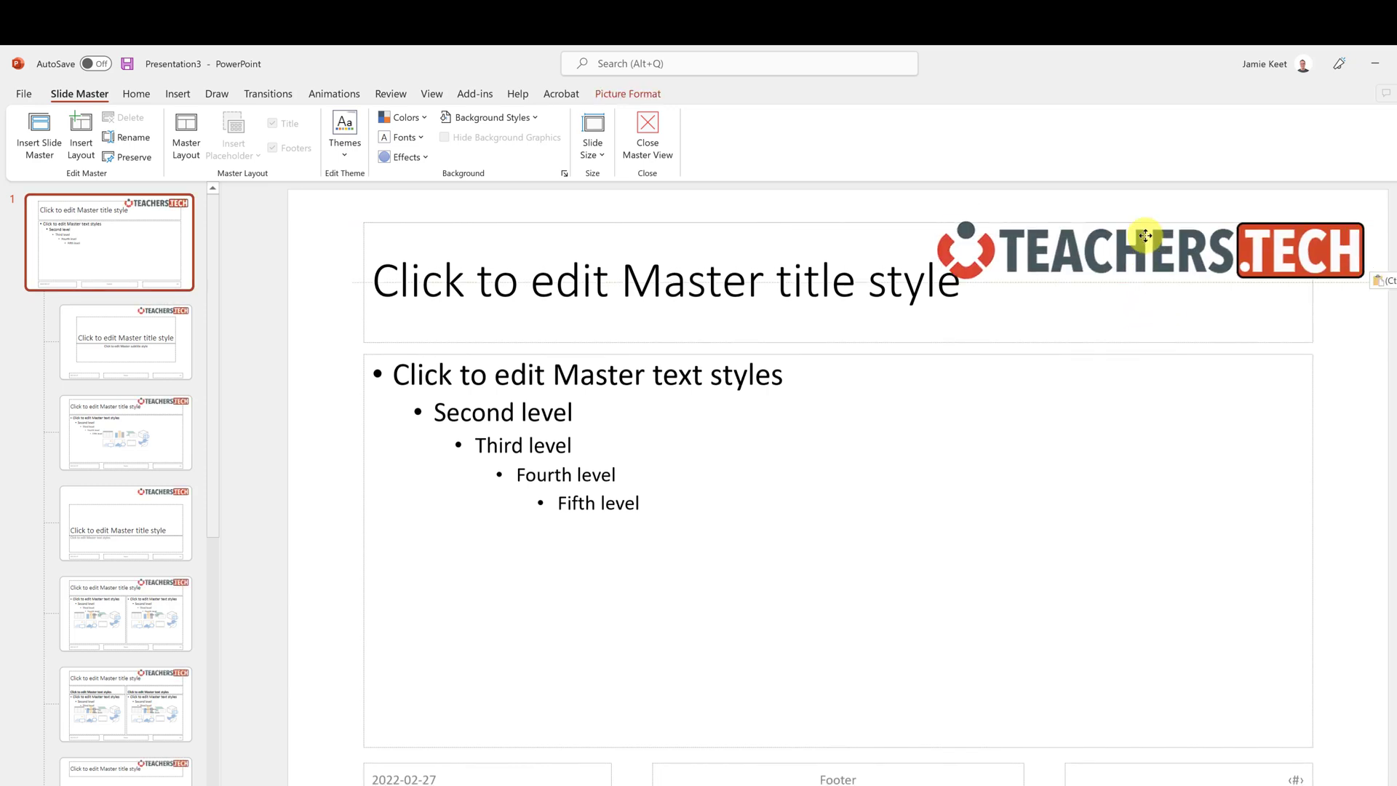
drag(1146, 235, 1145, 224)
key(Escape)
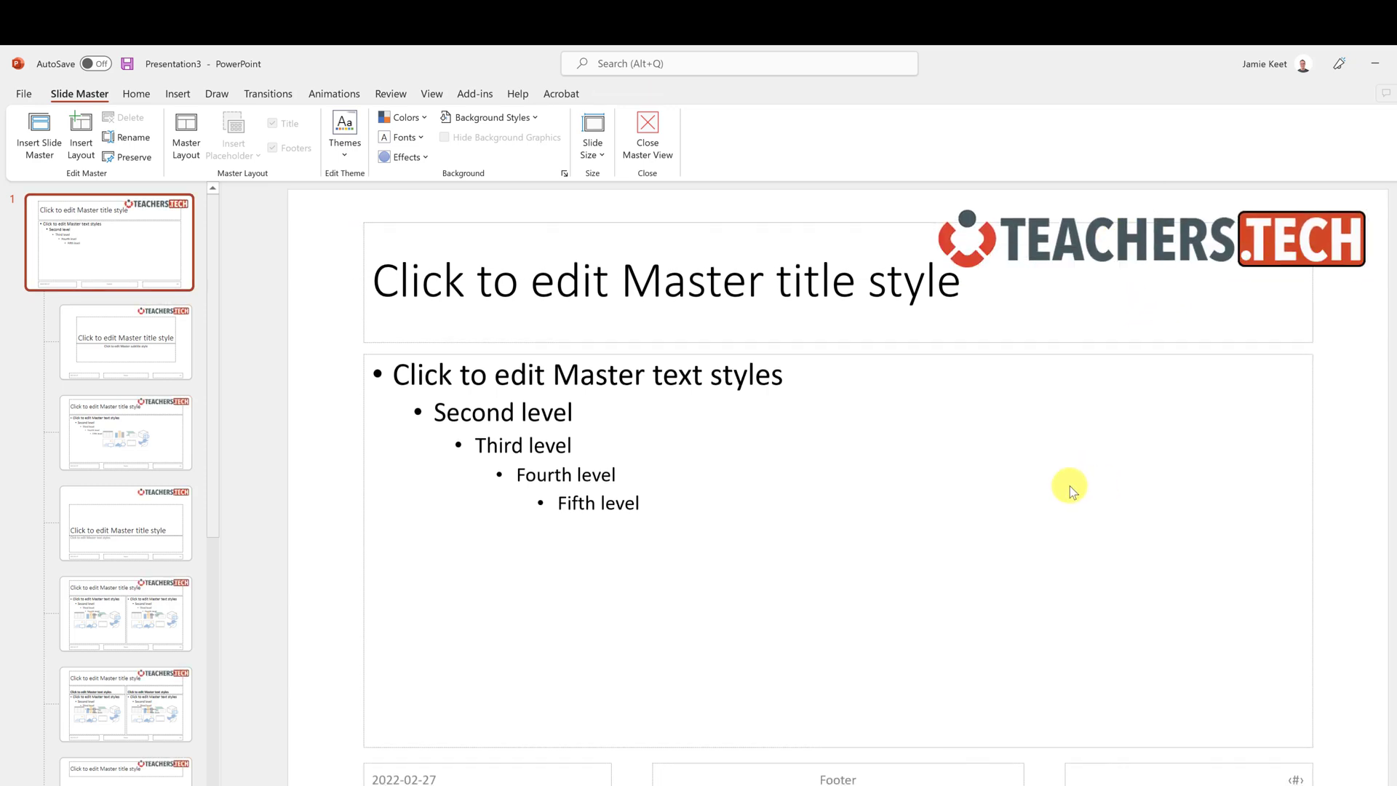
Step: Format the master title text in red Amasis MT Pro Black
triple_click(793, 294)
right_click(541, 289)
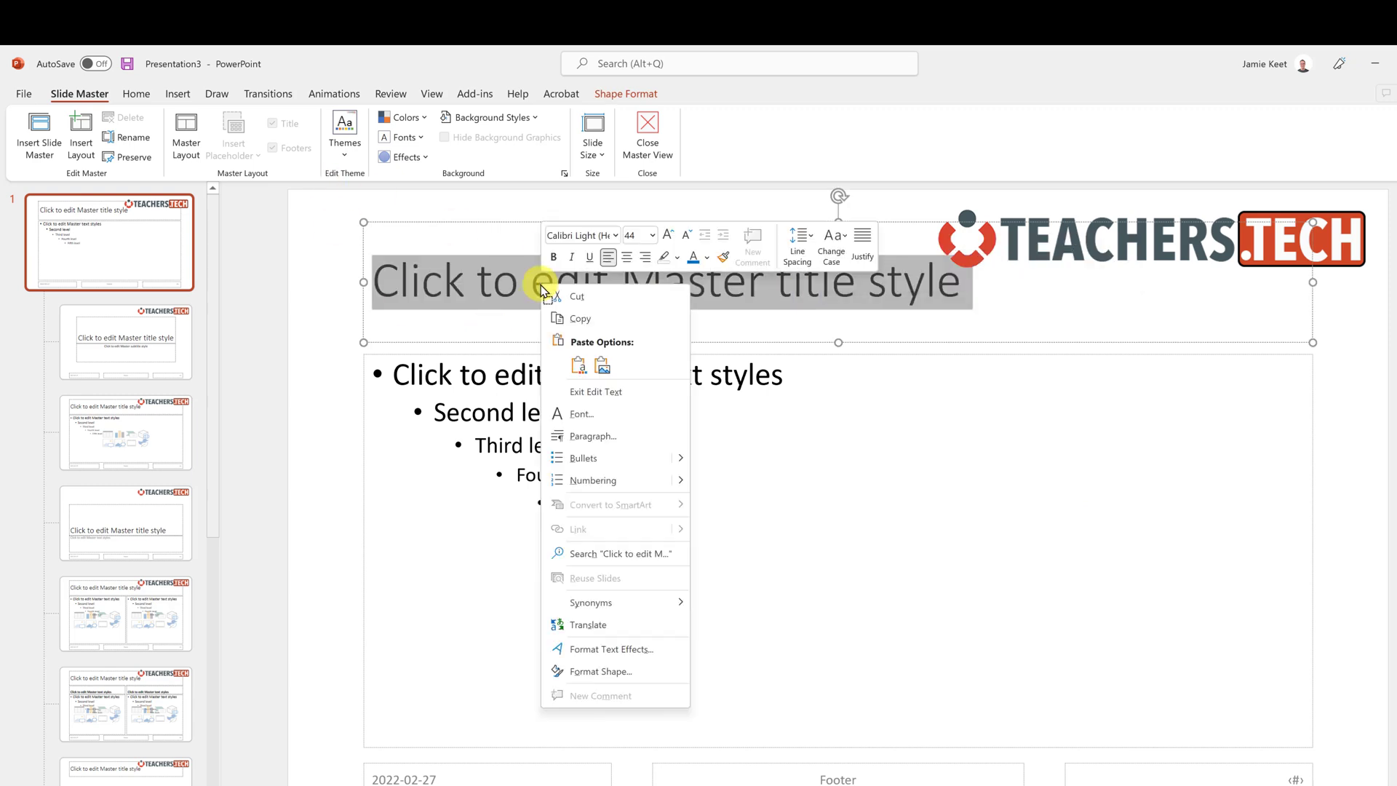
click(693, 256)
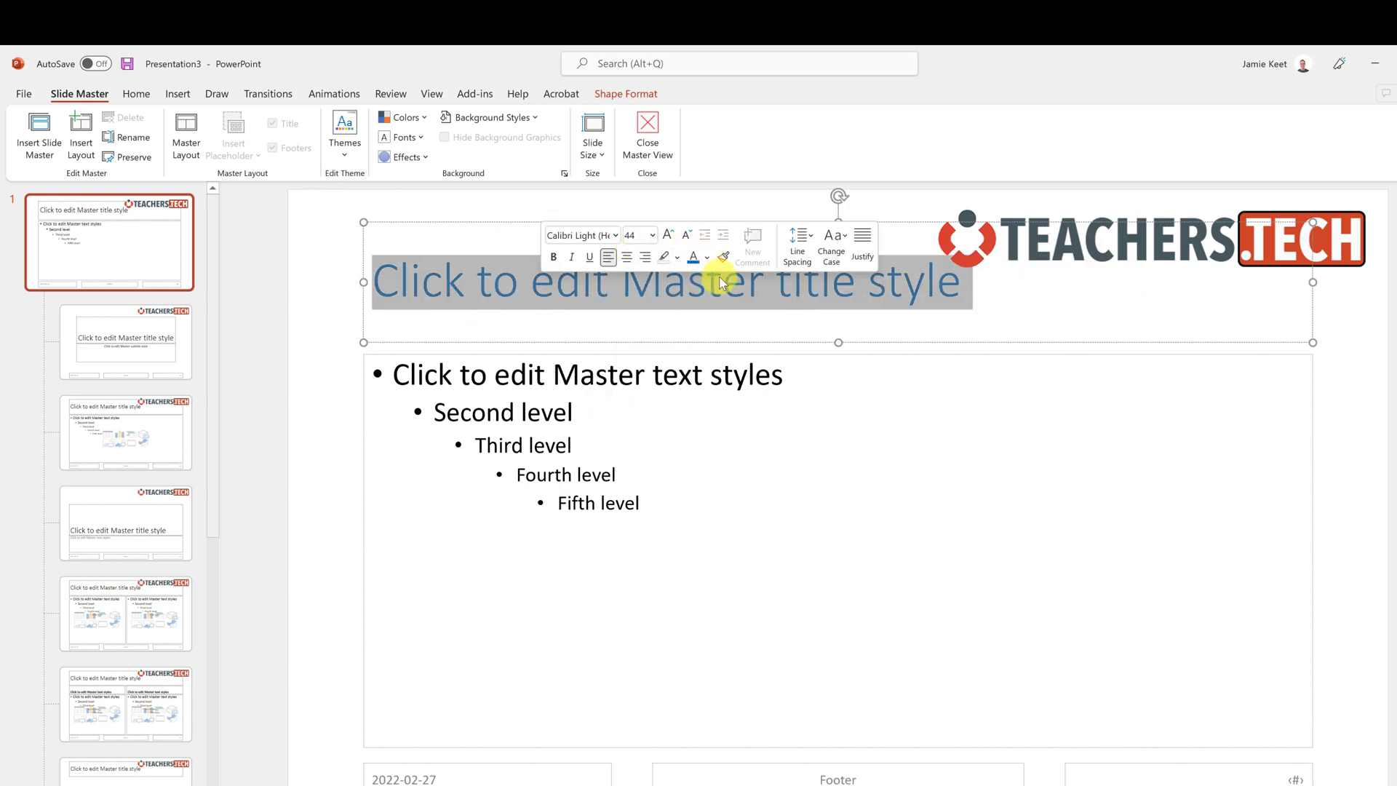
click(706, 257)
click(703, 403)
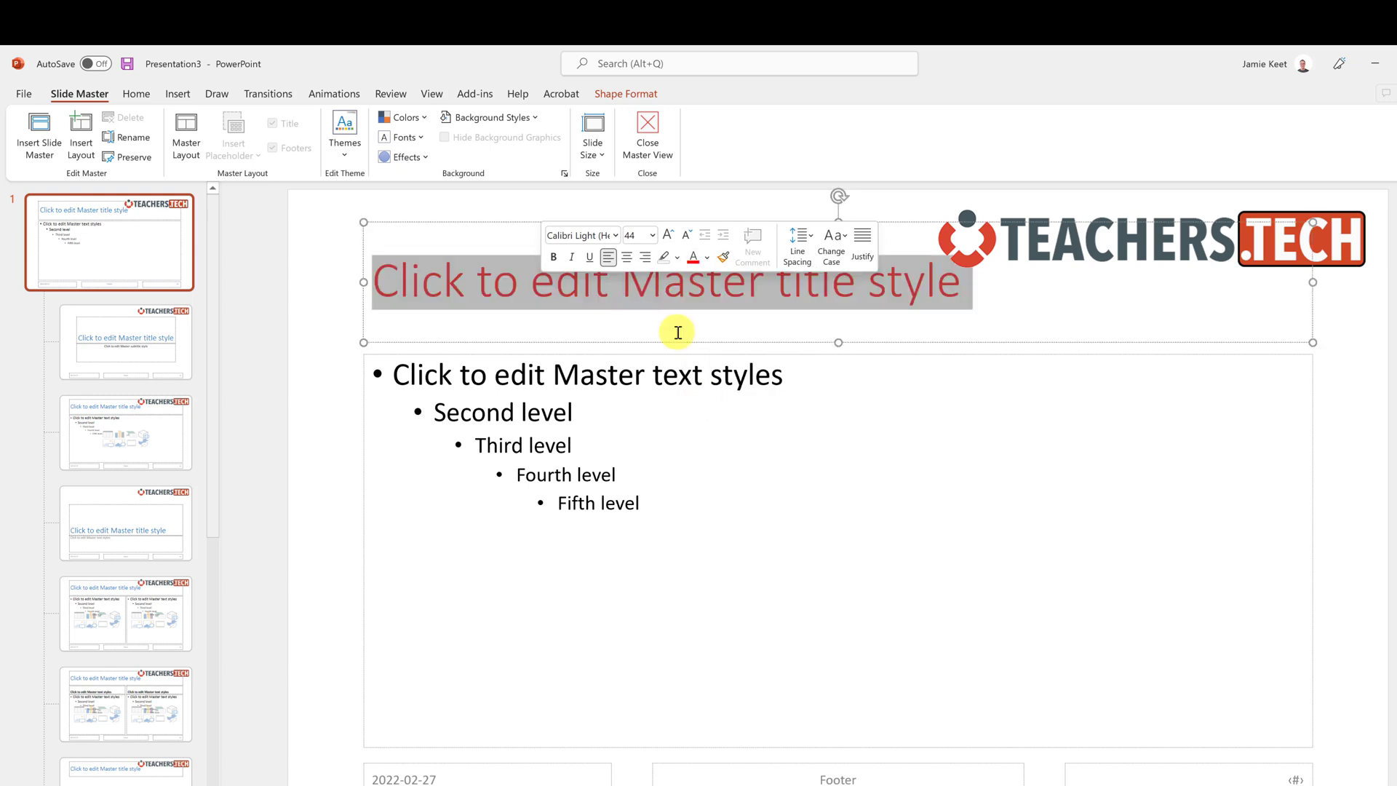
click(616, 239)
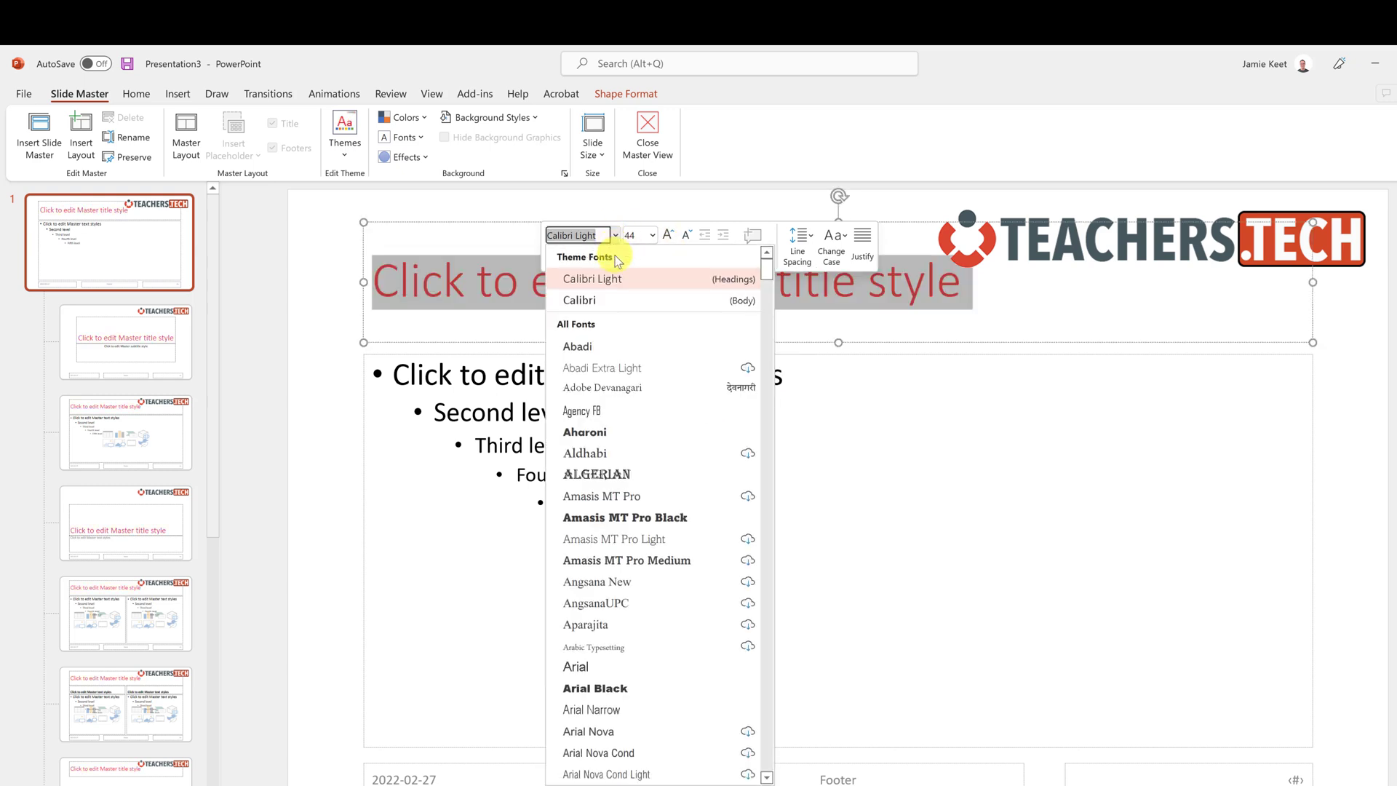
click(622, 428)
click(906, 546)
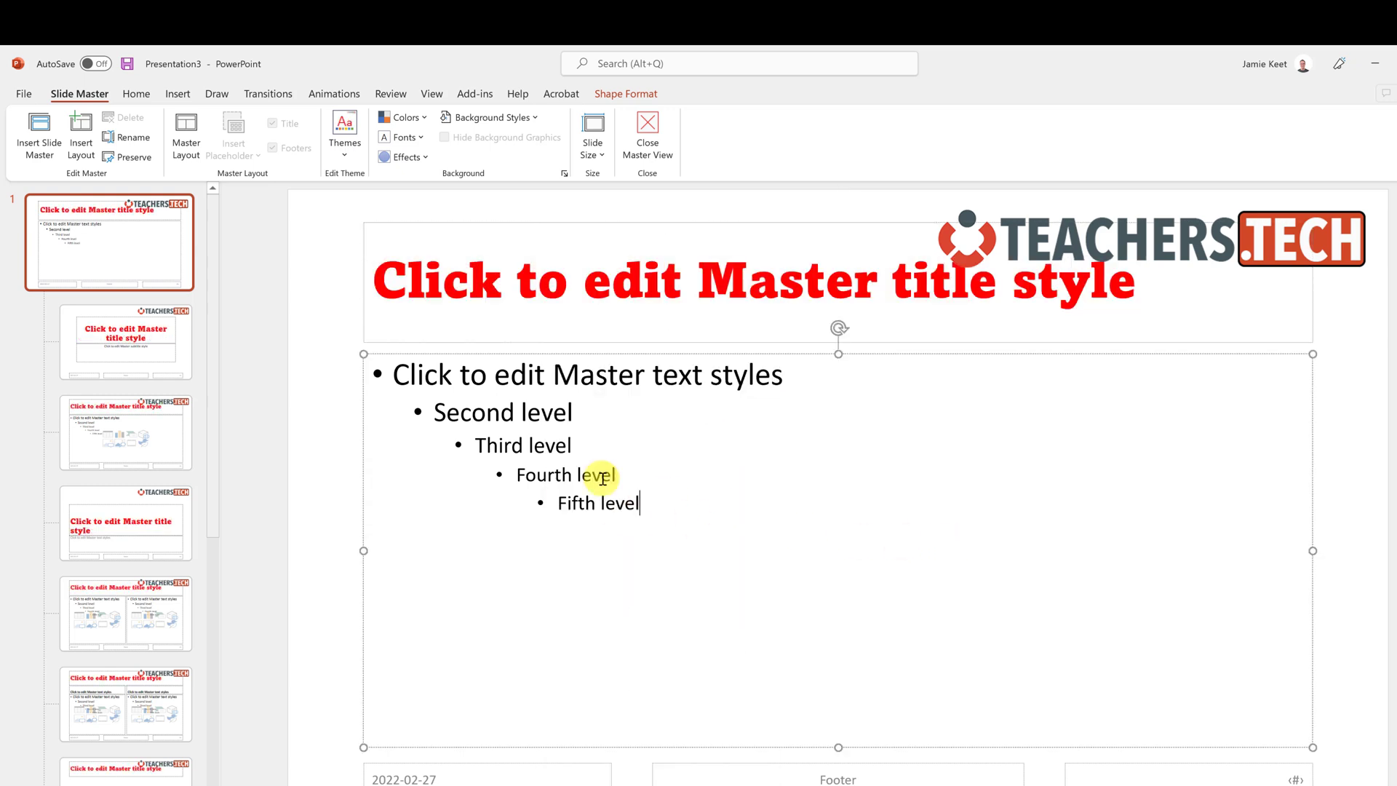
Step: Close Master View and add a new Title and Content slide
click(644, 127)
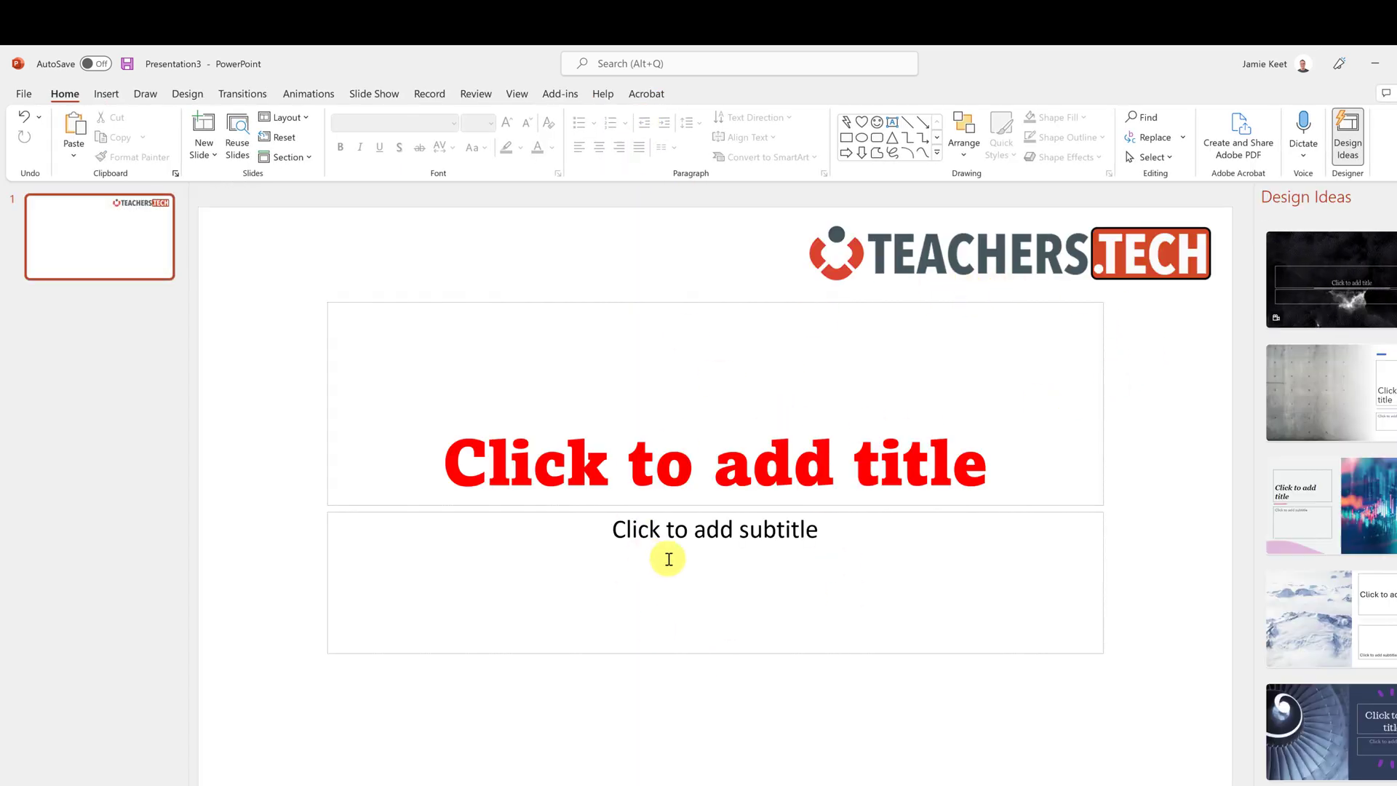
click(203, 130)
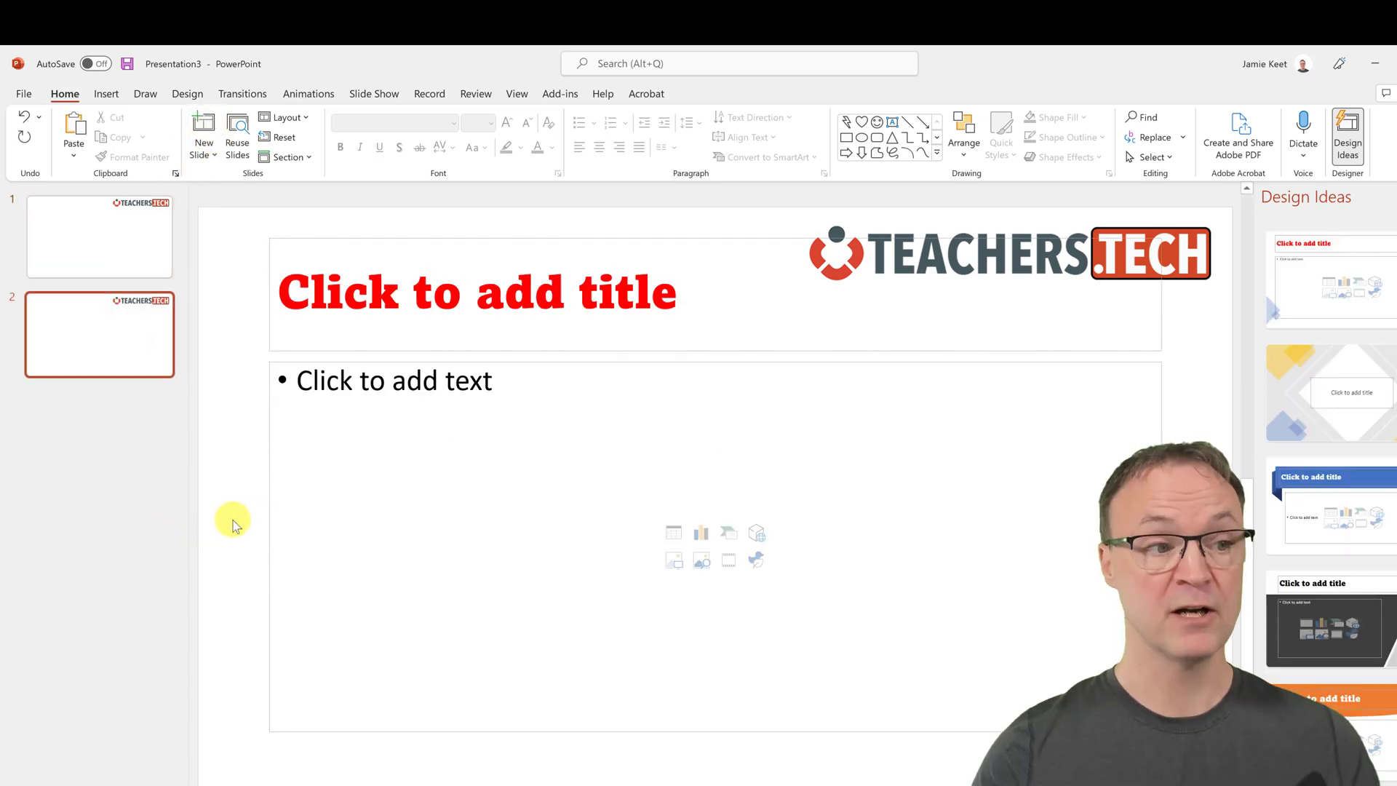